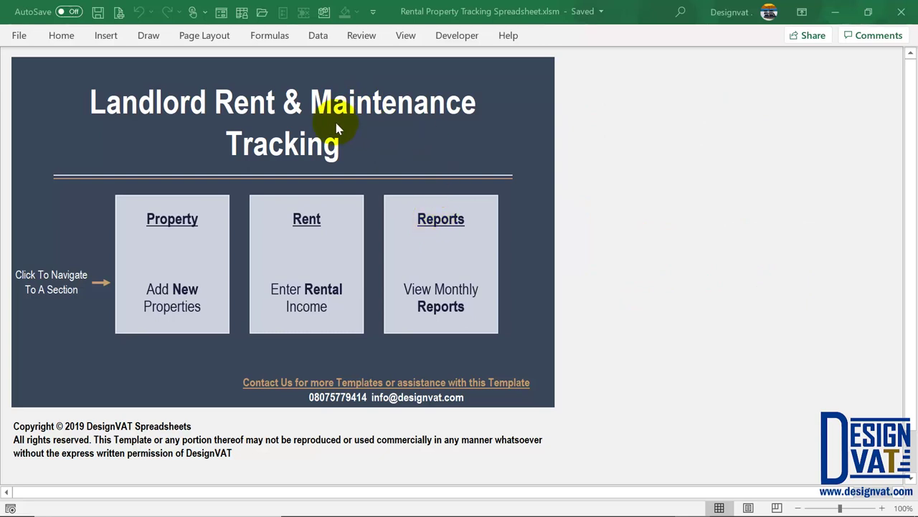
Jump from the Dashboard to the Property Information sheet using the Property tile
left_click(176, 228)
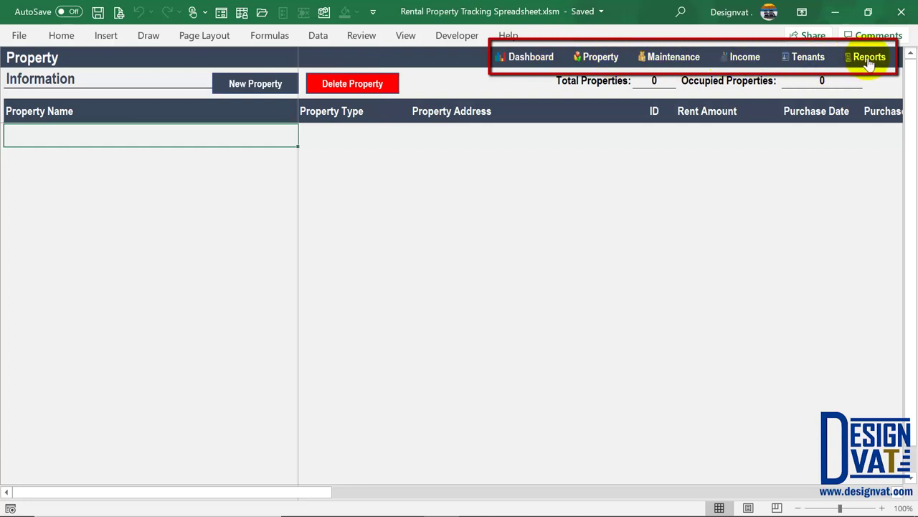
Go back to the Dashboard, reopen the Property sheet and launch the New Property form
left_click(526, 60)
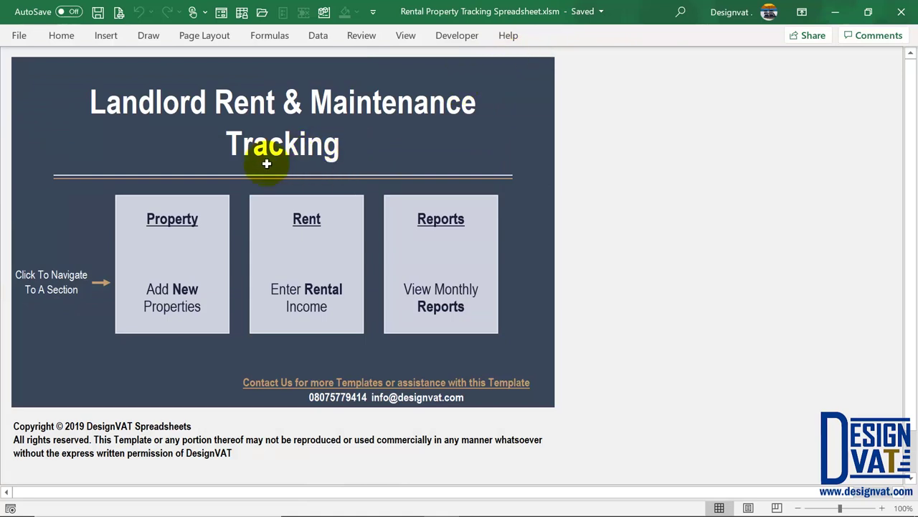
left_click(157, 236)
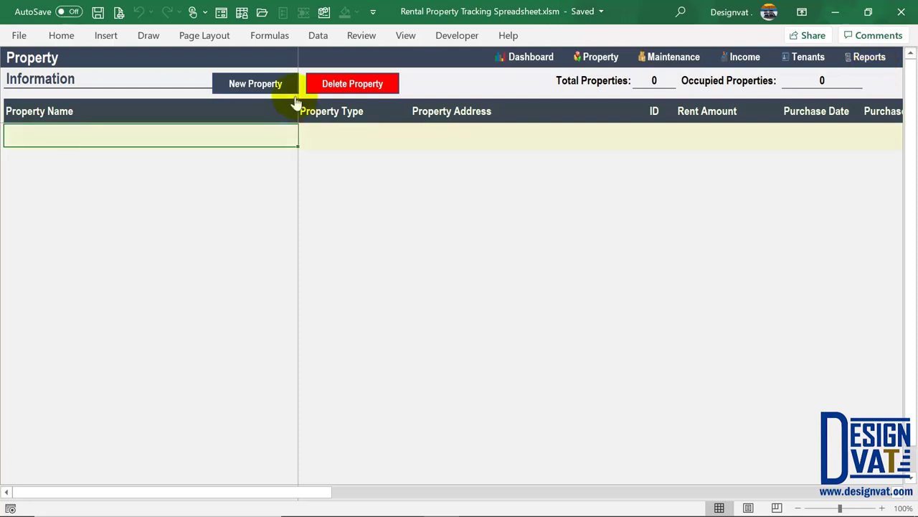
left_click(244, 86)
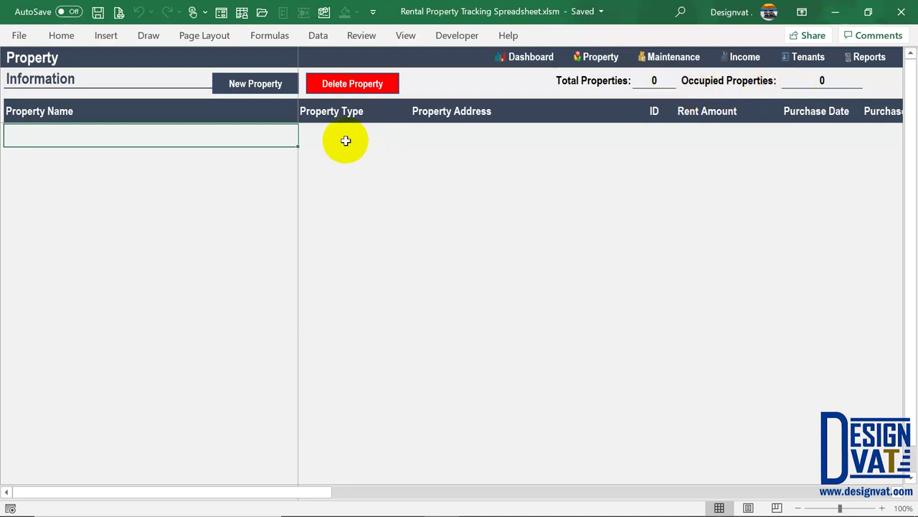
left_click(252, 88)
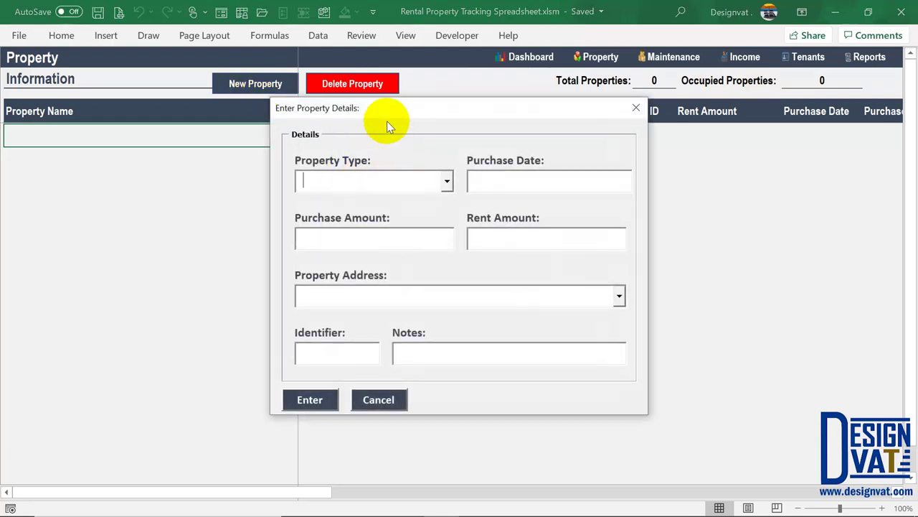
Set the new property's Property Type to Triplex
left_click_drag(390, 113, 370, 168)
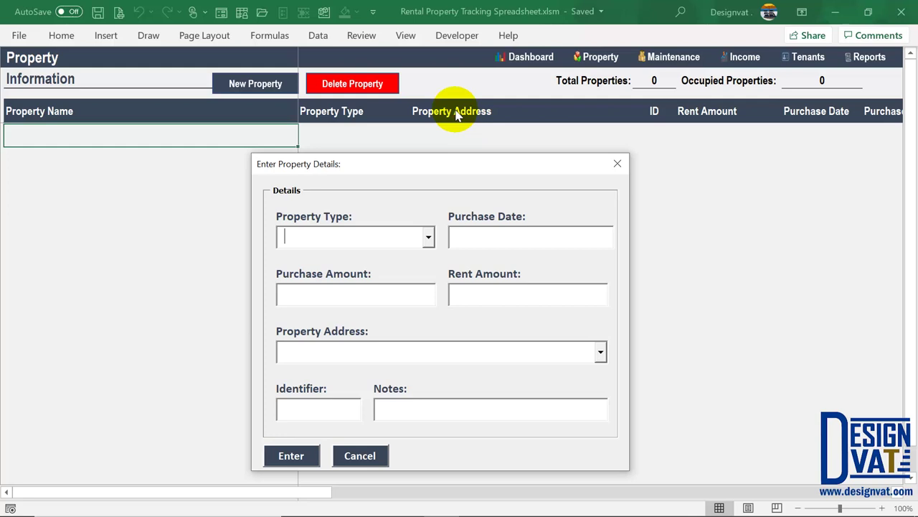
left_click_drag(346, 171, 346, 118)
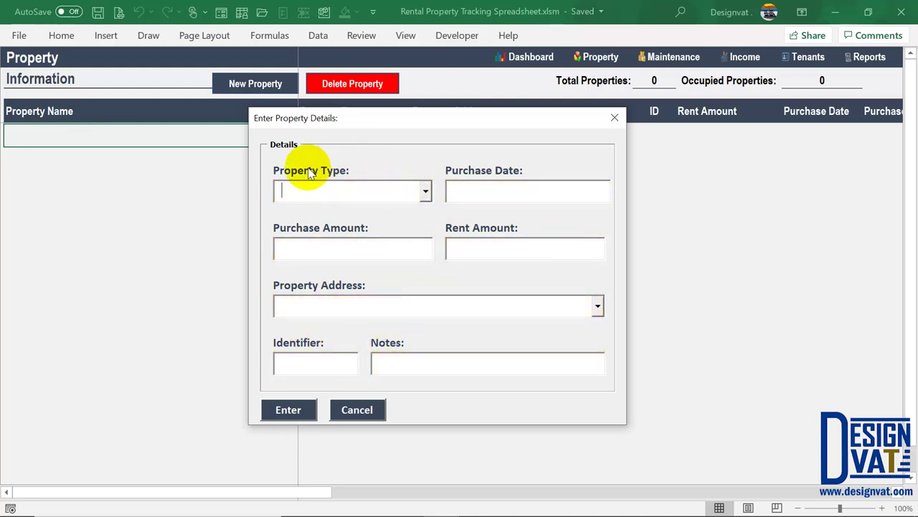
left_click(427, 191)
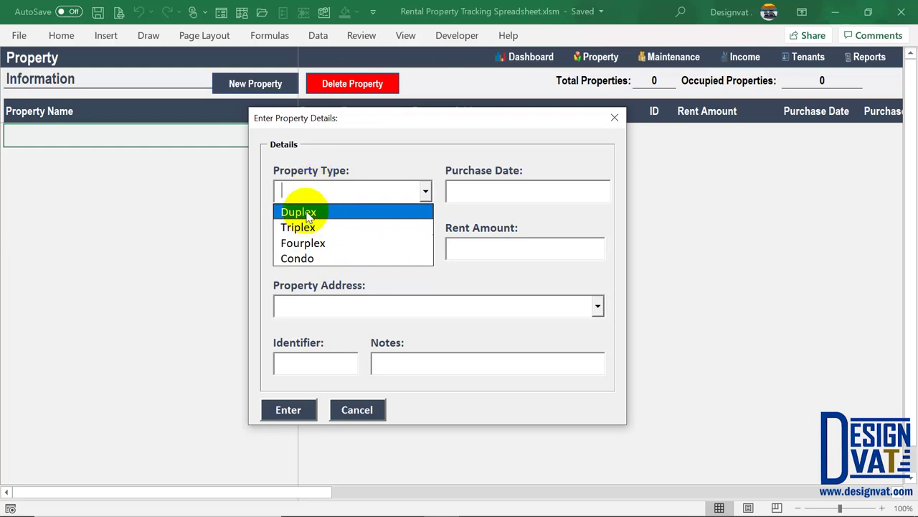
left_click(312, 213)
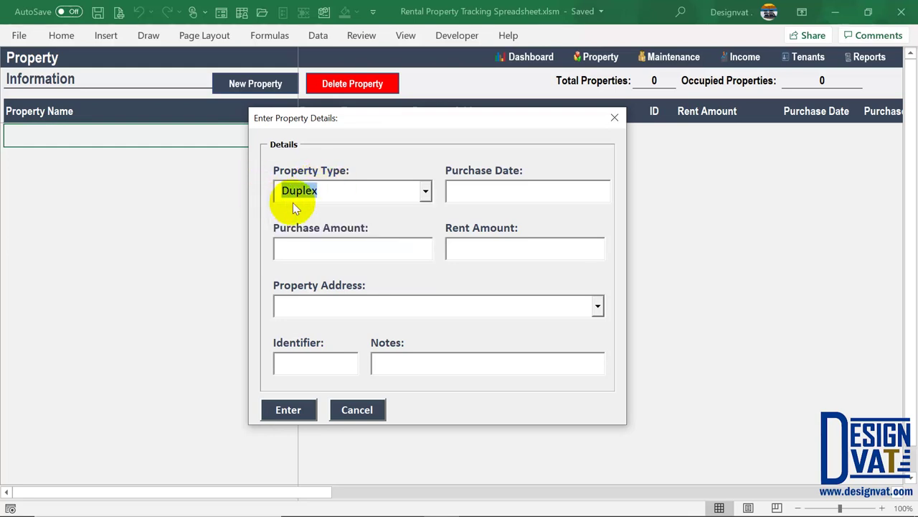
left_click(423, 191)
left_click(349, 226)
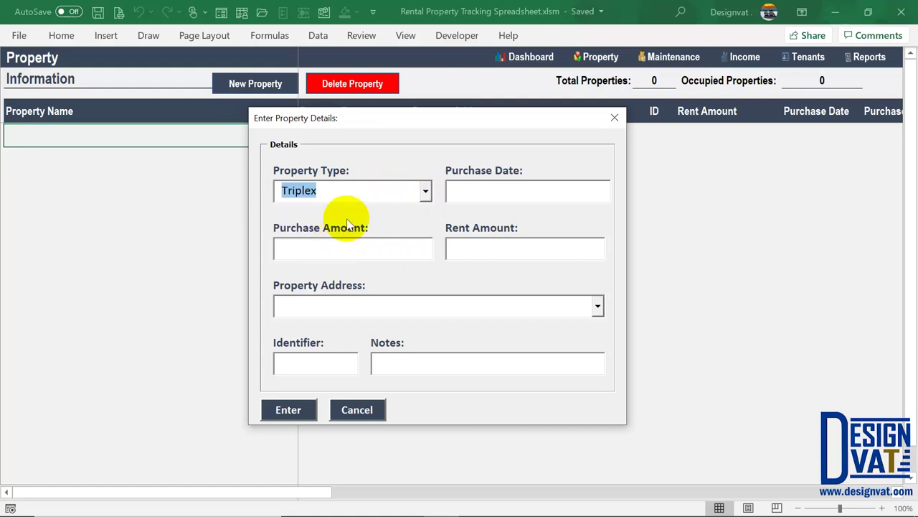
key("Tab")
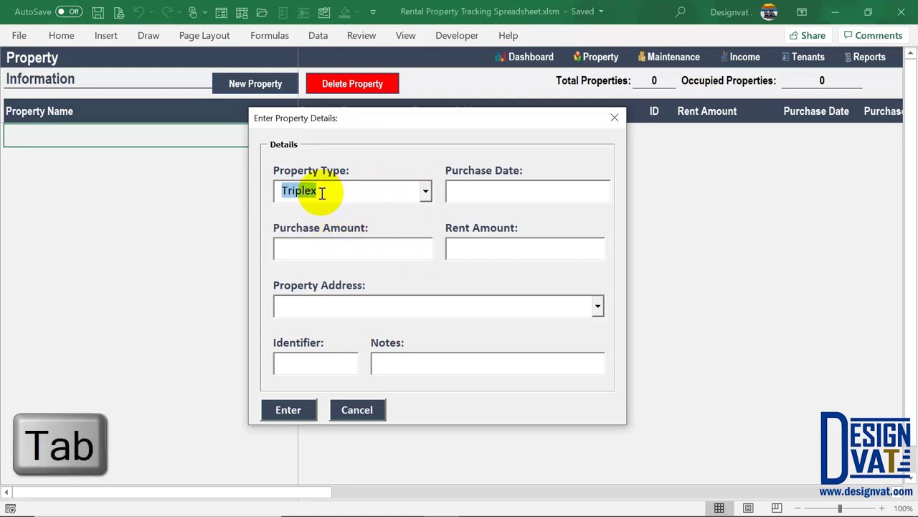
Submit the form so Rent Amount, Property Address and Identifier get flagged as required
key("Tab")
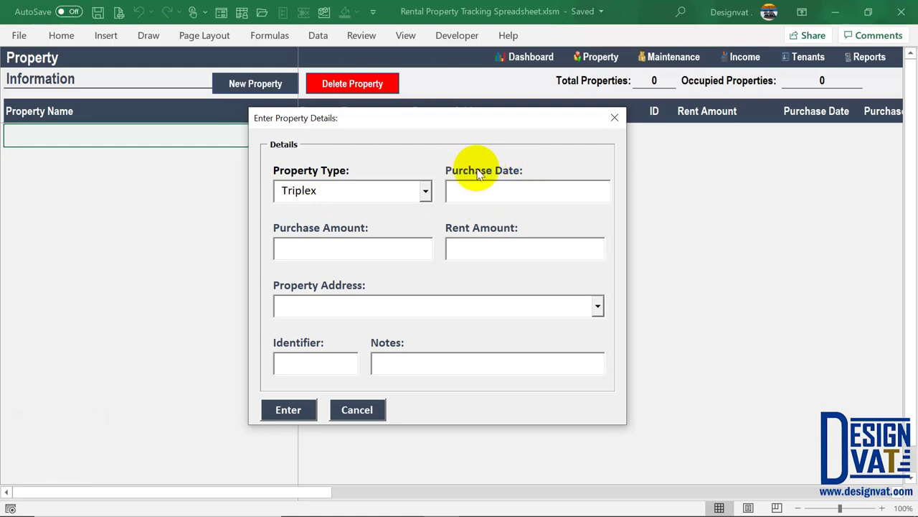
left_click(326, 247)
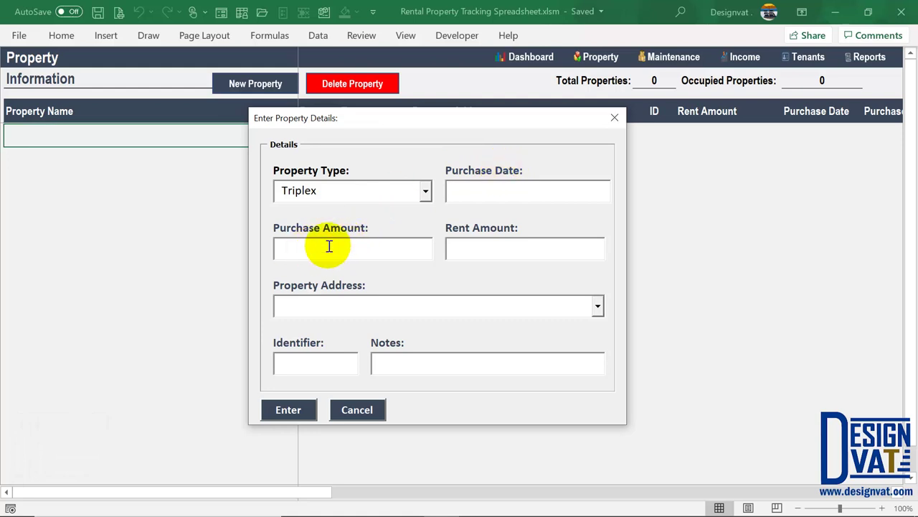
left_click(292, 409)
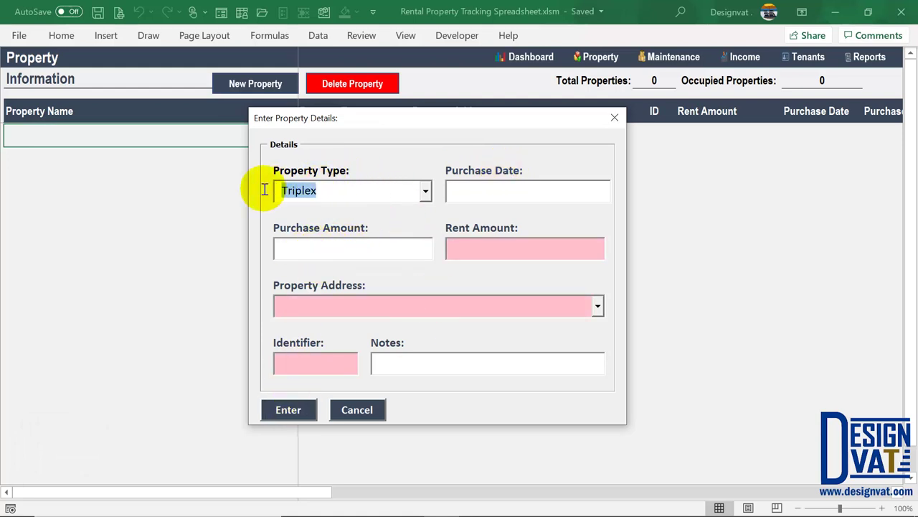
Enter purchase date 01-Feb-2008, purchase amount 300,000 and rent amount 3,500
left_click(482, 248)
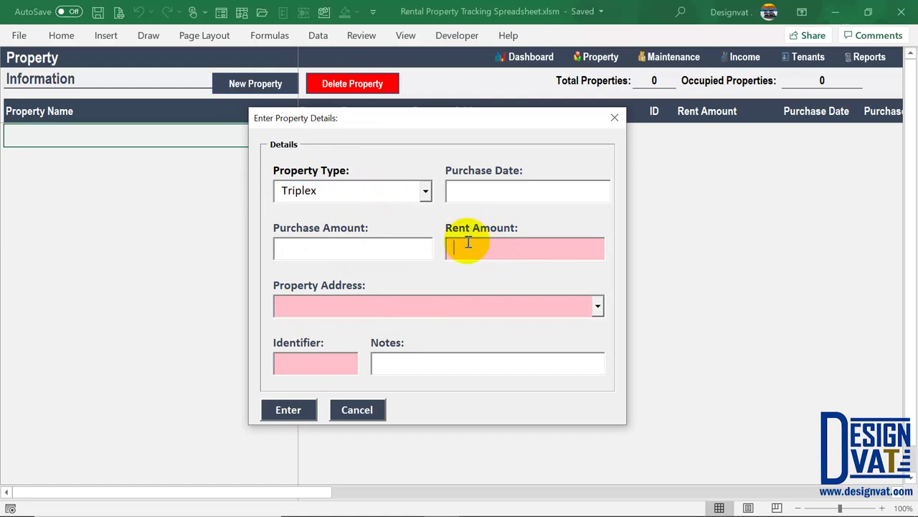
left_click(355, 298)
left_click(318, 363)
left_click(517, 186)
type("01/02/2008")
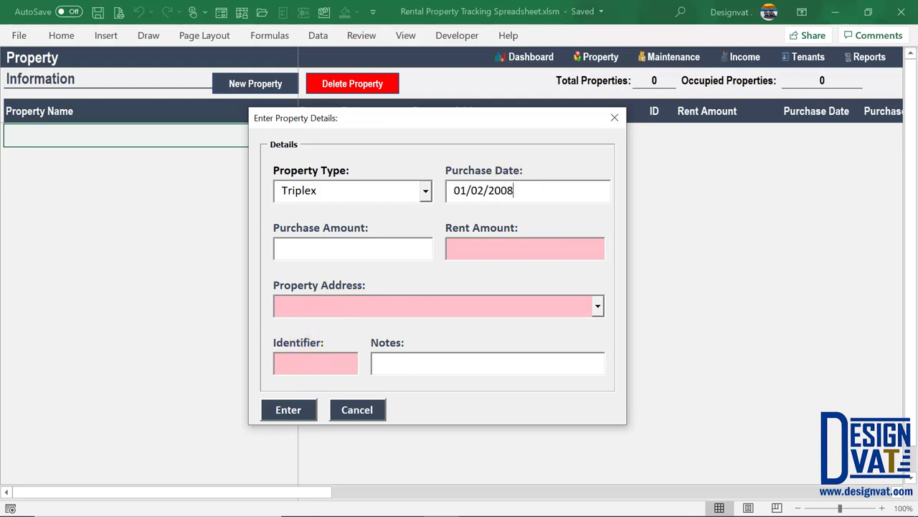
left_click_drag(523, 191, 455, 188)
key("Tab")
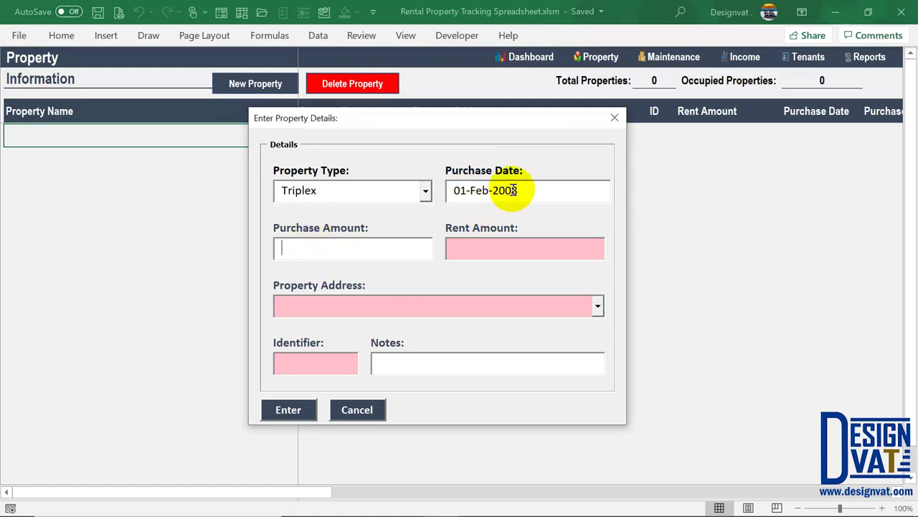
type("300000")
key("Tab")
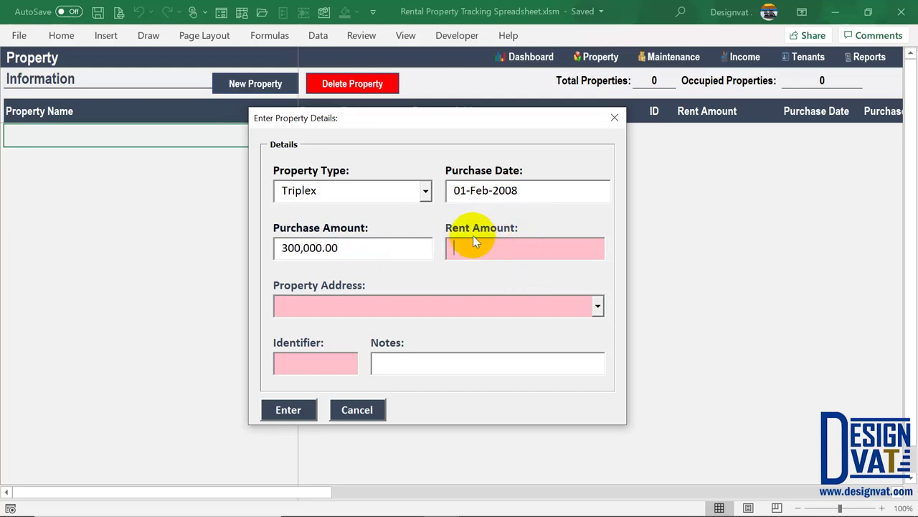
type("3500")
key("Tab")
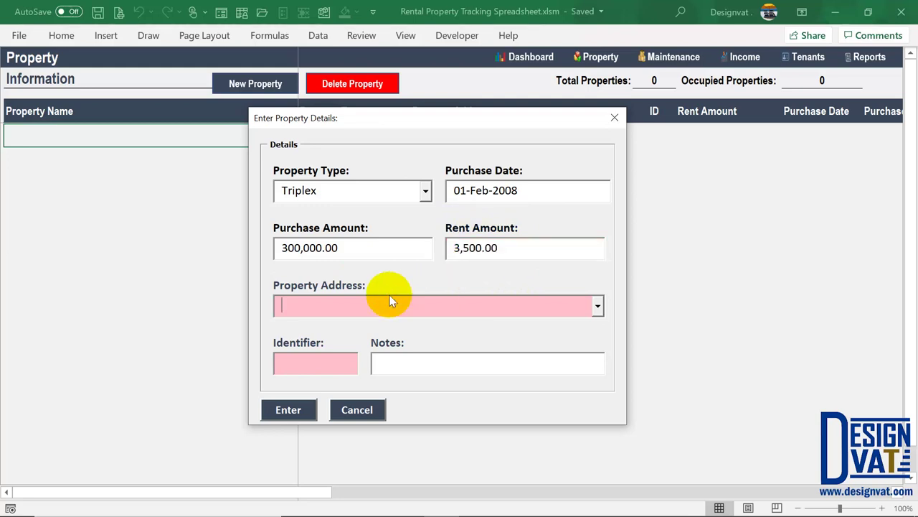
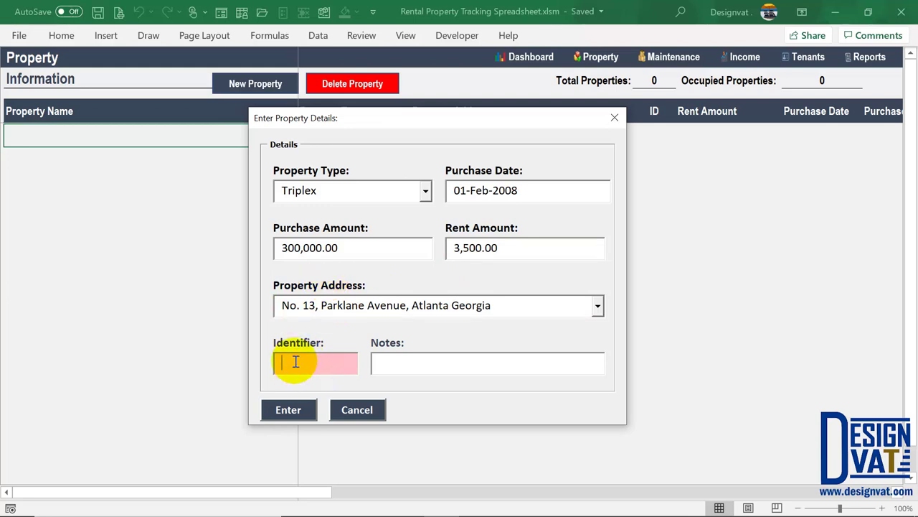
Fill in the property's street address and identifier 1, then submit the property
left_click(313, 365)
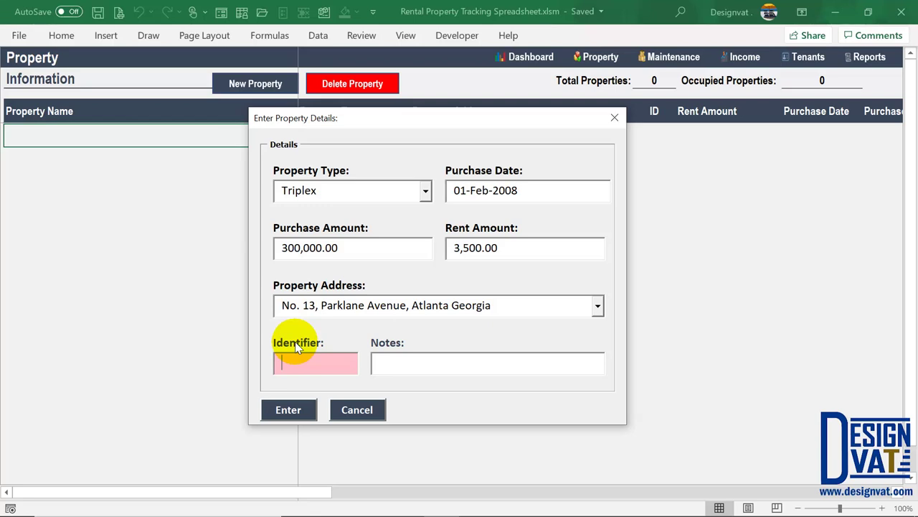
left_click_drag(318, 192, 267, 191)
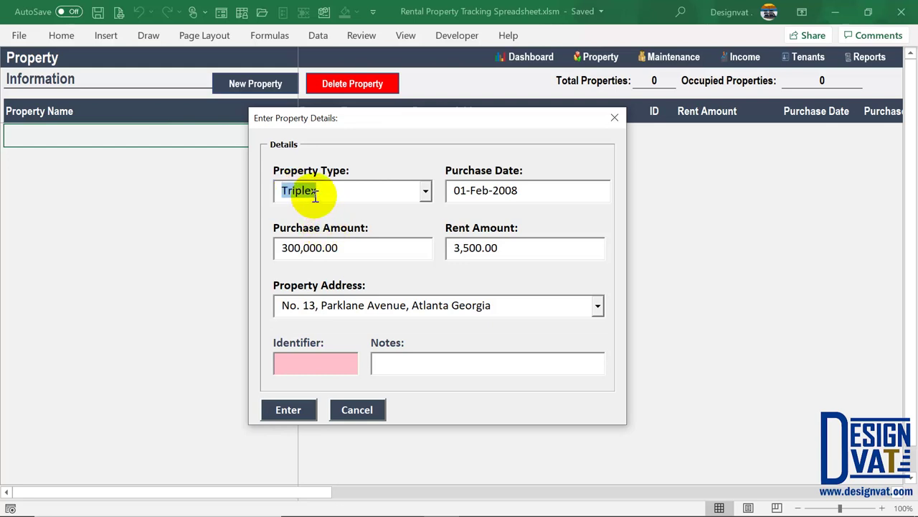
left_click(310, 361)
type("1")
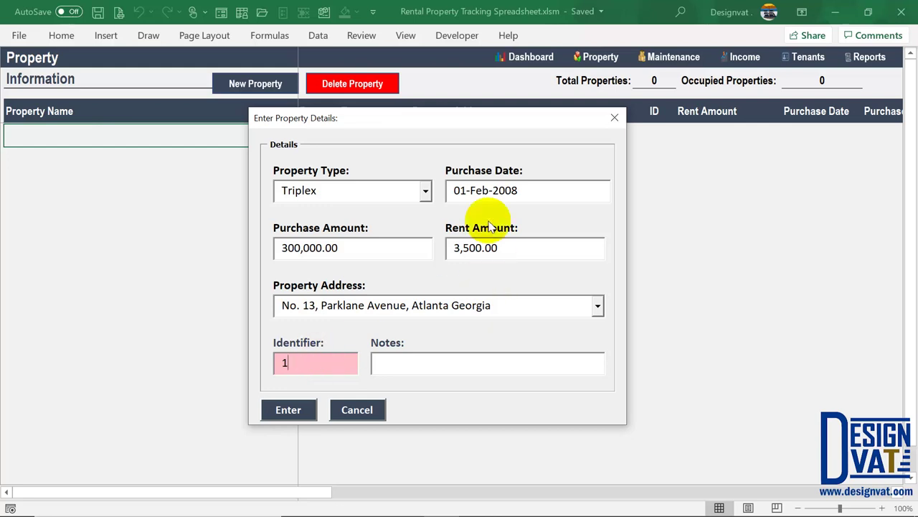
left_click_drag(319, 190, 283, 190)
left_click_drag(306, 373, 277, 365)
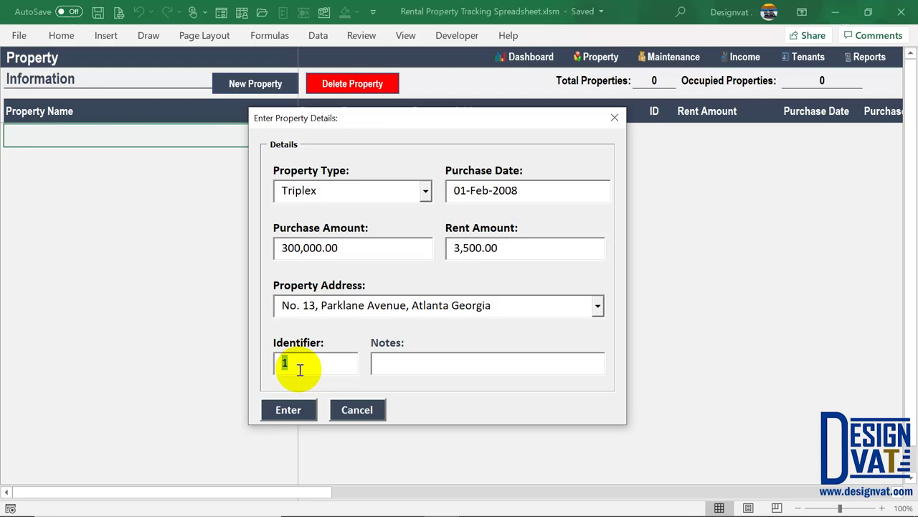
left_click(305, 364)
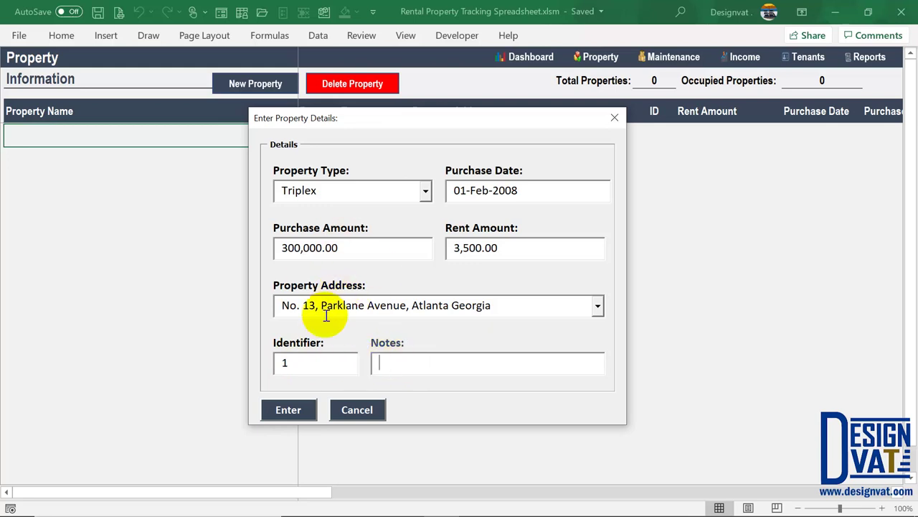
left_click(287, 412)
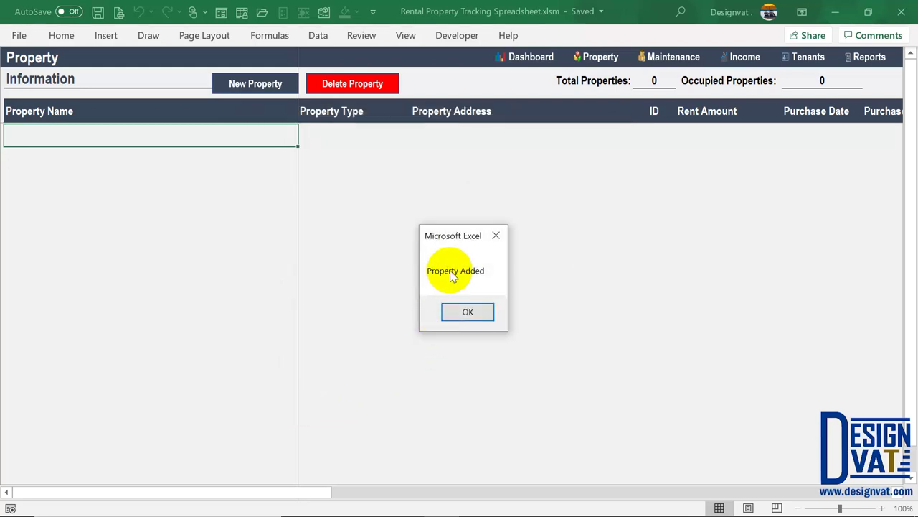
Dismiss the Property Added message and review the new Triplex row with ID 1
left_click(467, 311)
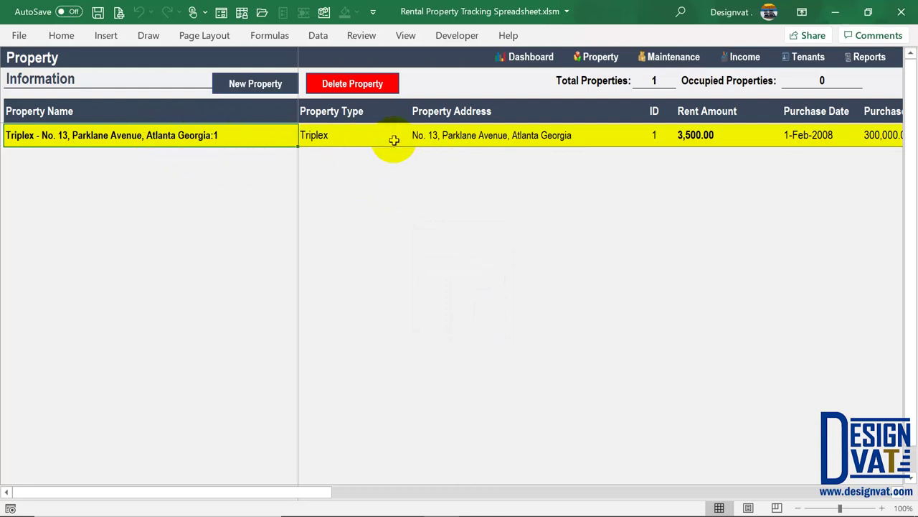
left_click(86, 111)
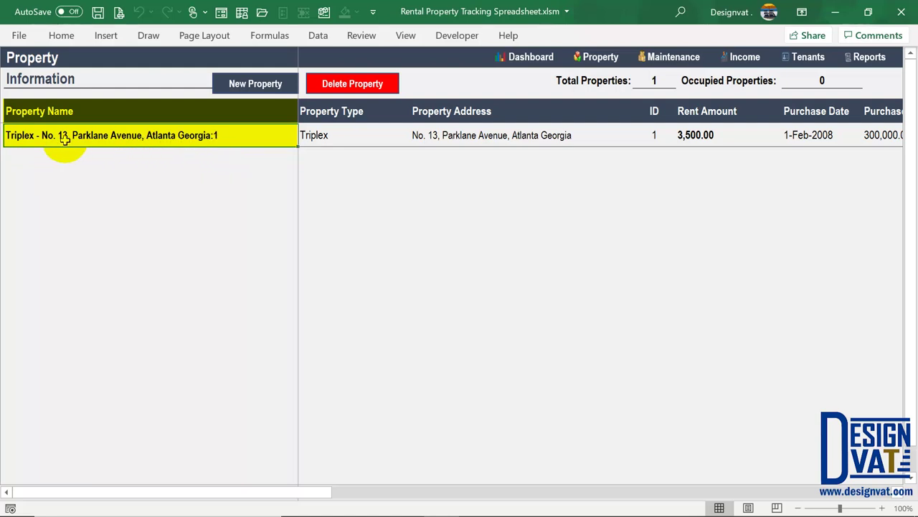
left_click(332, 134)
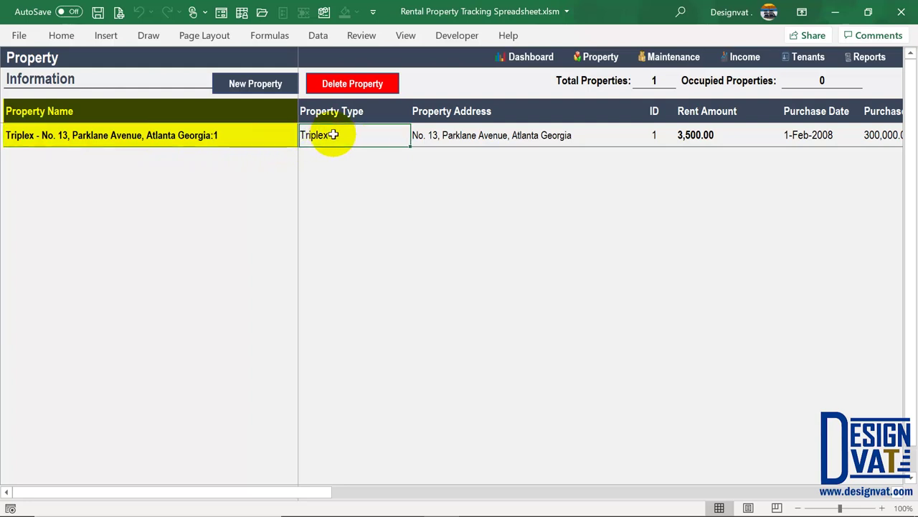
Start a second property: Triplex, purchase date 01/ and purchase amount 300,000
left_click(244, 86)
type("Triplex")
key("Tab")
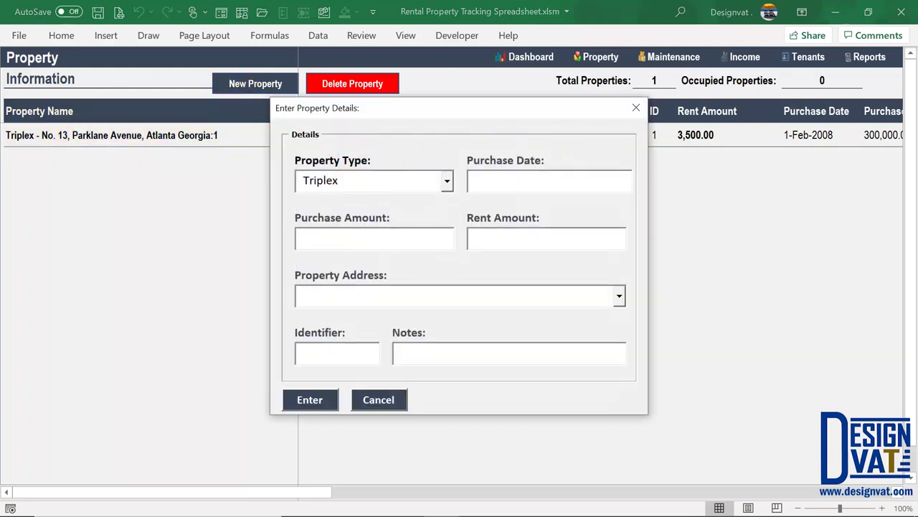
type("01/02/2008")
key("Tab")
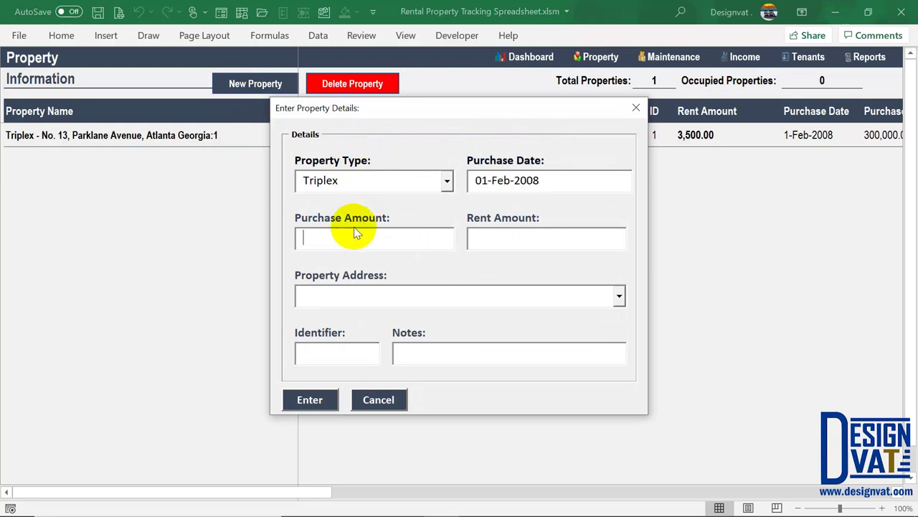
type("300,000")
key("Tab")
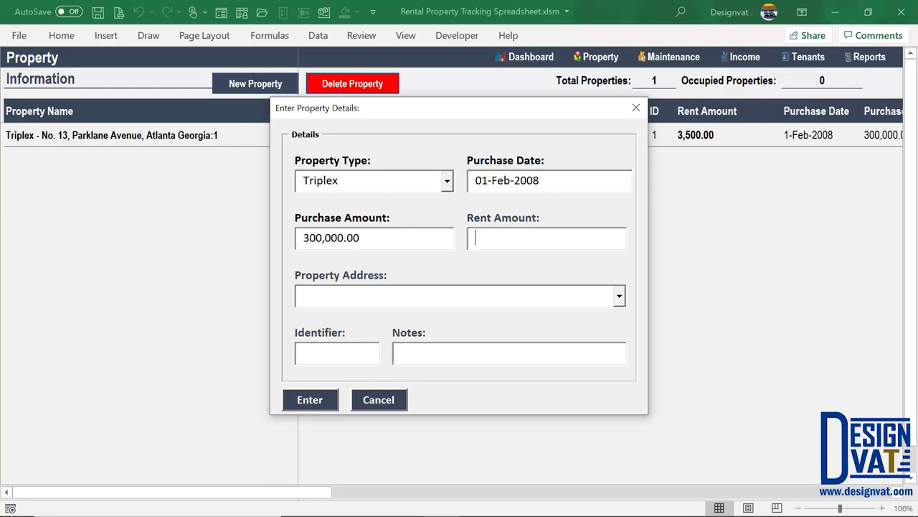
Choose the existing Parklane Avenue address, set identifier 2, and submit the second property
left_click(465, 297)
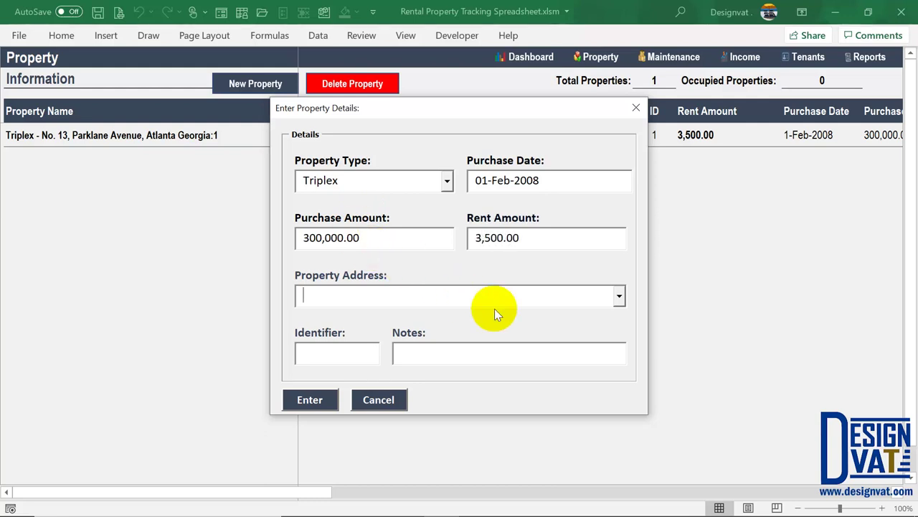
left_click(618, 295)
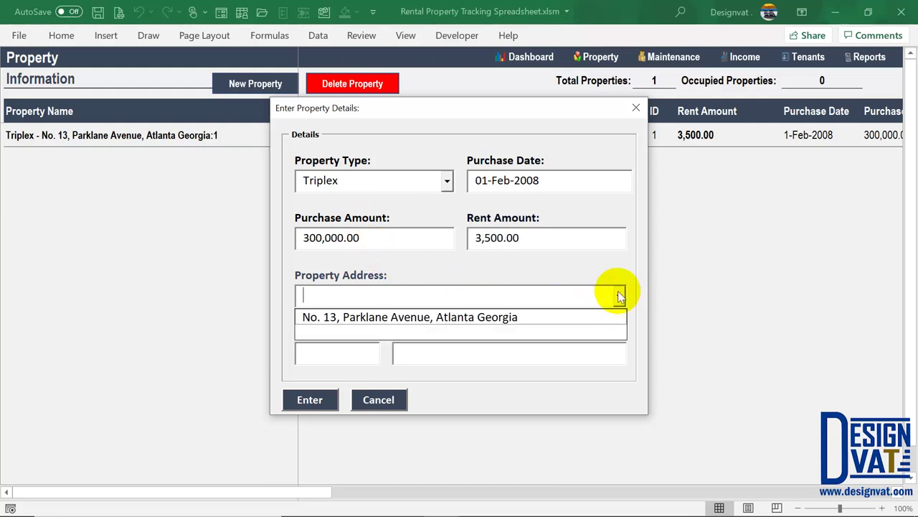
left_click(442, 316)
left_click(326, 355)
type("2")
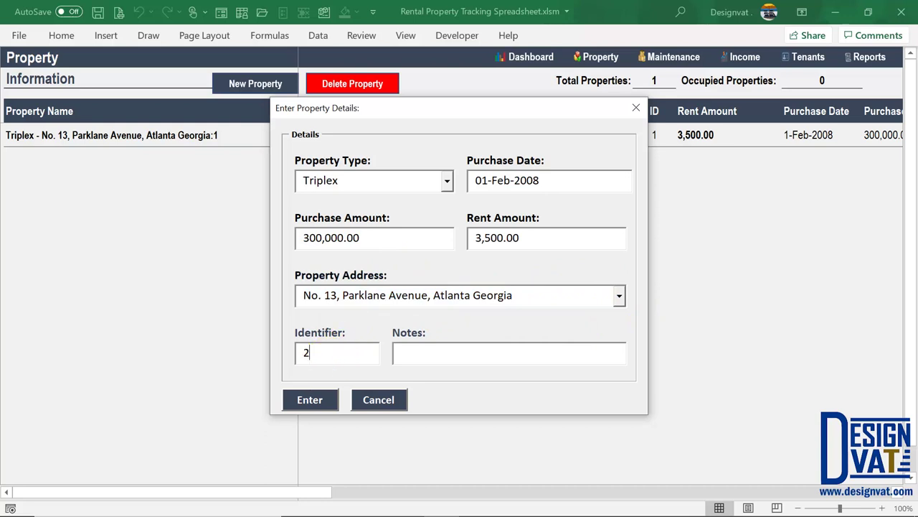
key("Tab")
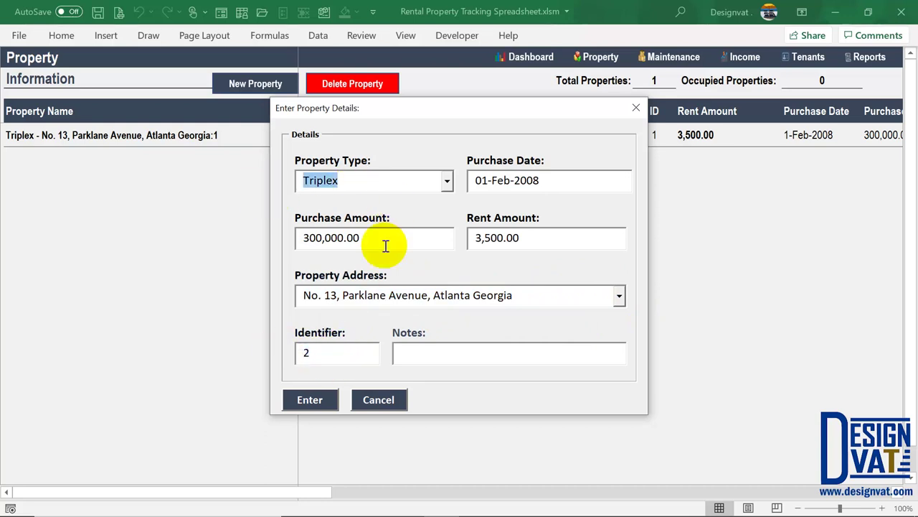
left_click(318, 402)
key("Return")
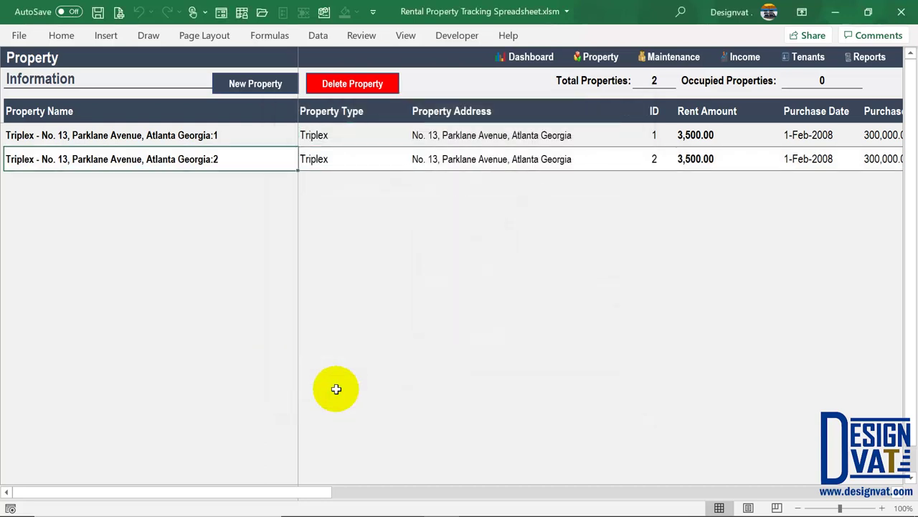
left_click(254, 100)
Set the third property's type to Triplex
left_click(420, 181)
left_click(540, 183)
left_click(445, 181)
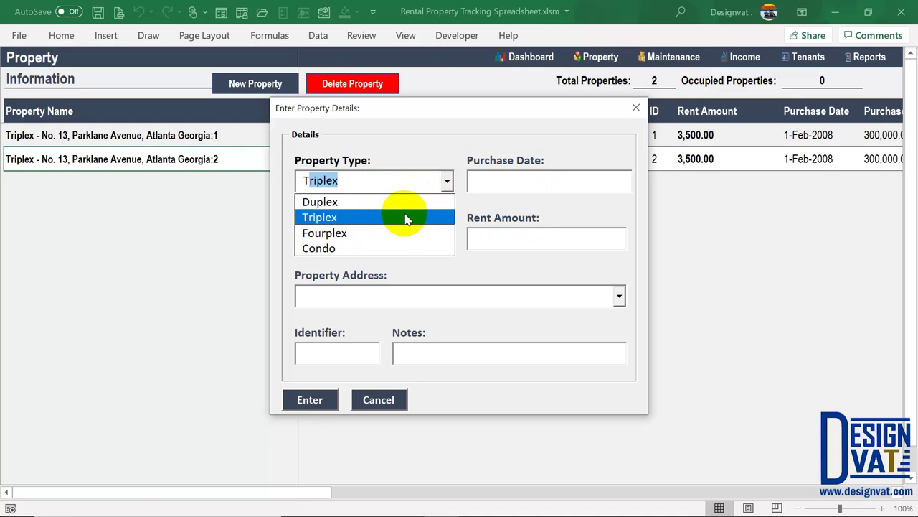
left_click(447, 177)
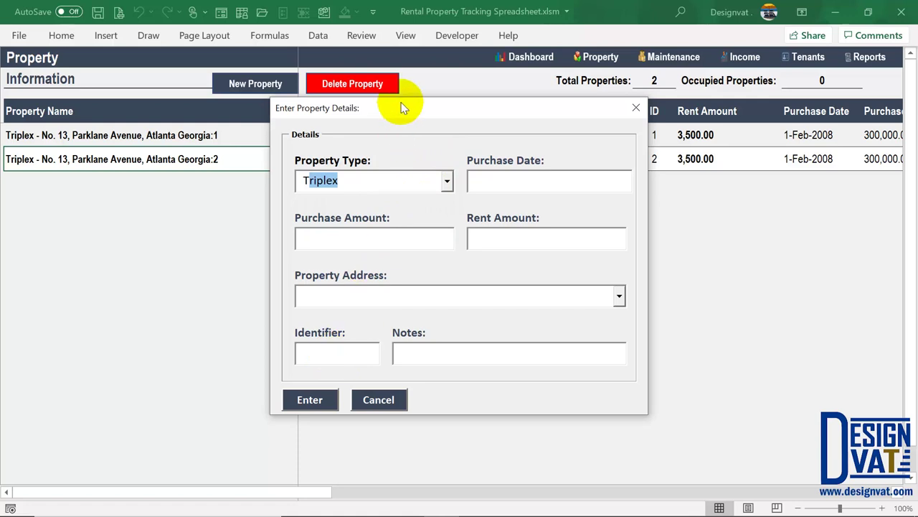
left_click_drag(402, 108, 402, 177)
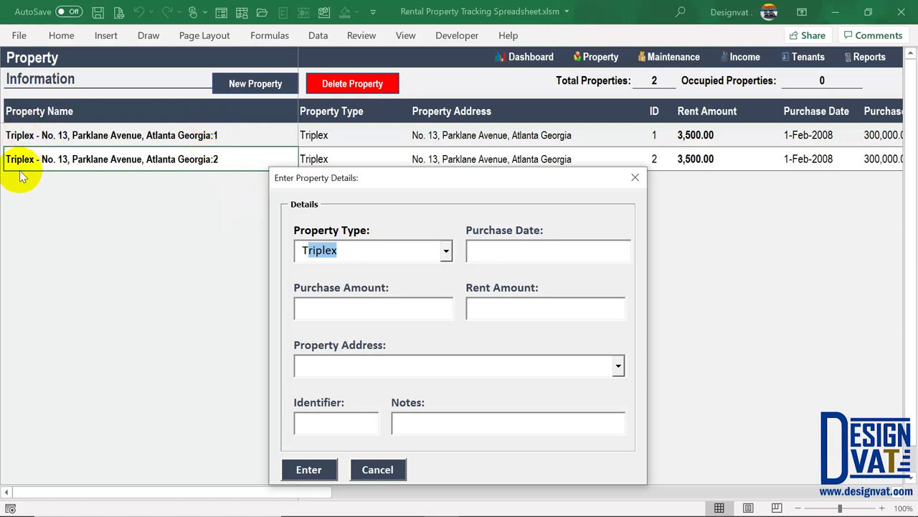
left_click_drag(378, 185, 359, 123)
Enter purchase date 01/02/2008 and purchase amount 300,000, keeping the rent and address
left_click(483, 190)
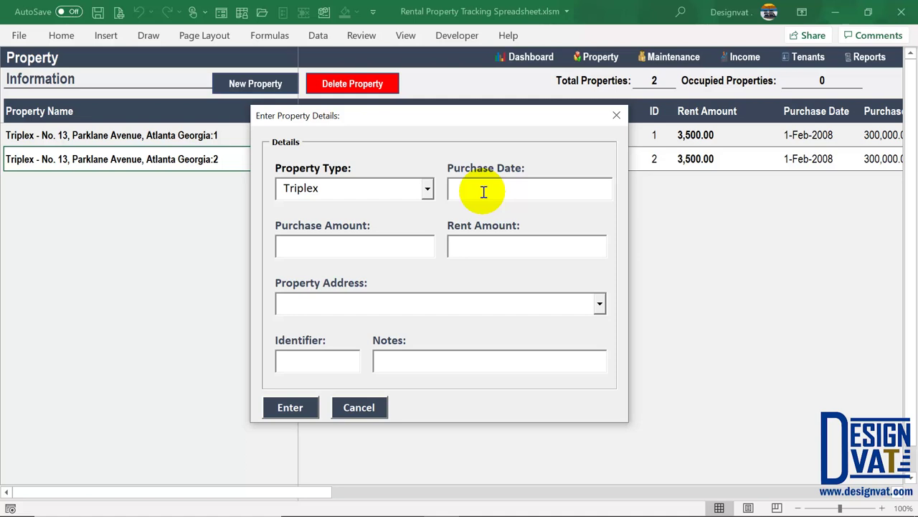
type("01/02/2008")
key("Tab")
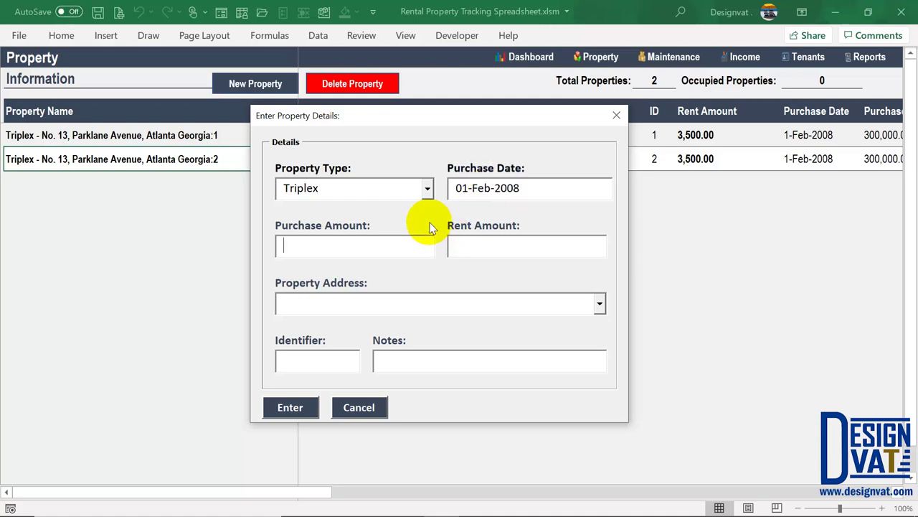
type("3")
type("00,000")
key("Tab")
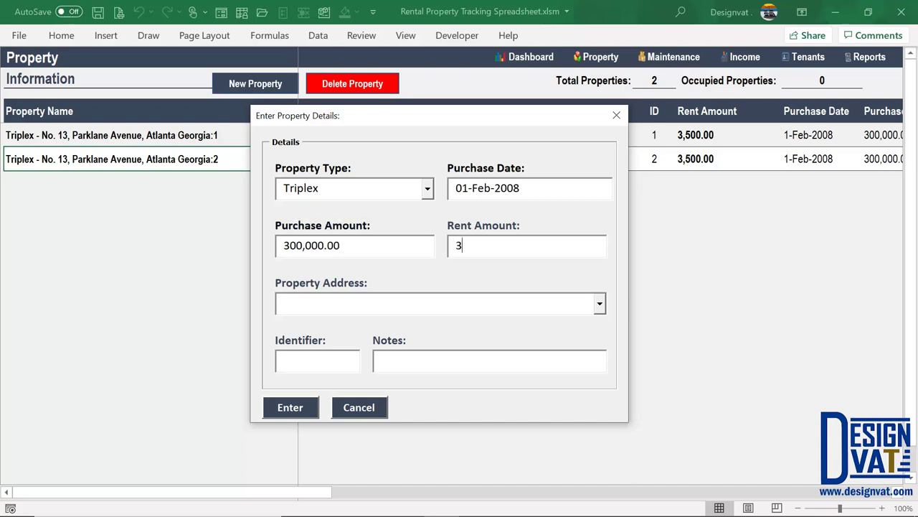
key("Tab")
Replace the rejected duplicate identifier 1 with 3 and submit the third property
left_click(284, 361)
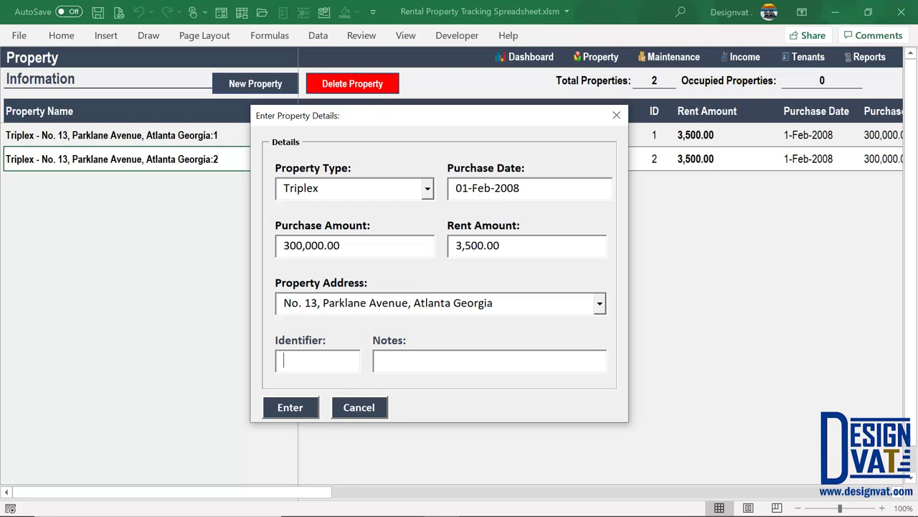
type("1")
key("Tab")
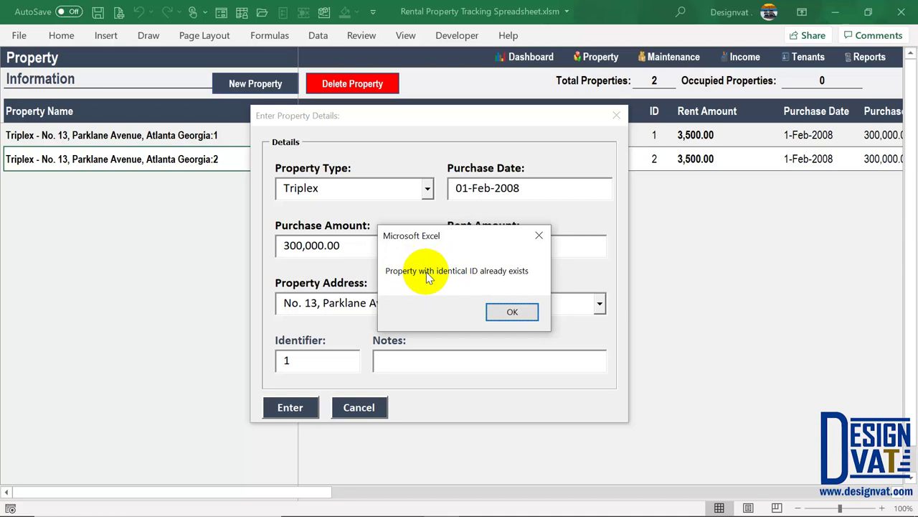
left_click(511, 313)
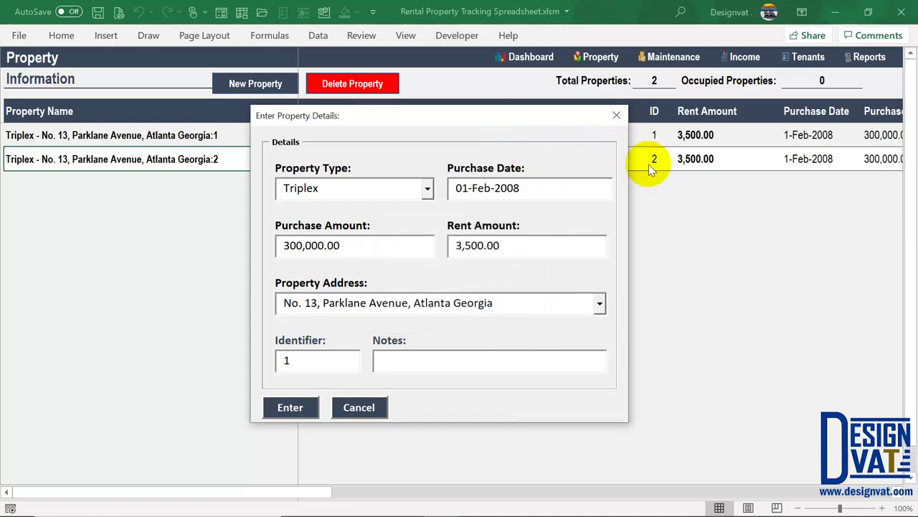
left_click_drag(345, 361, 261, 365)
type("3")
left_click_drag(332, 183, 283, 180)
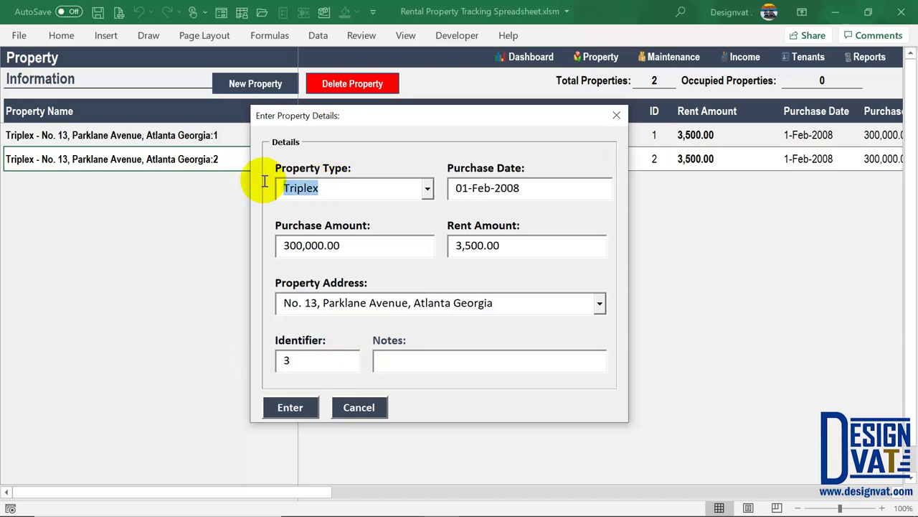
key("Tab")
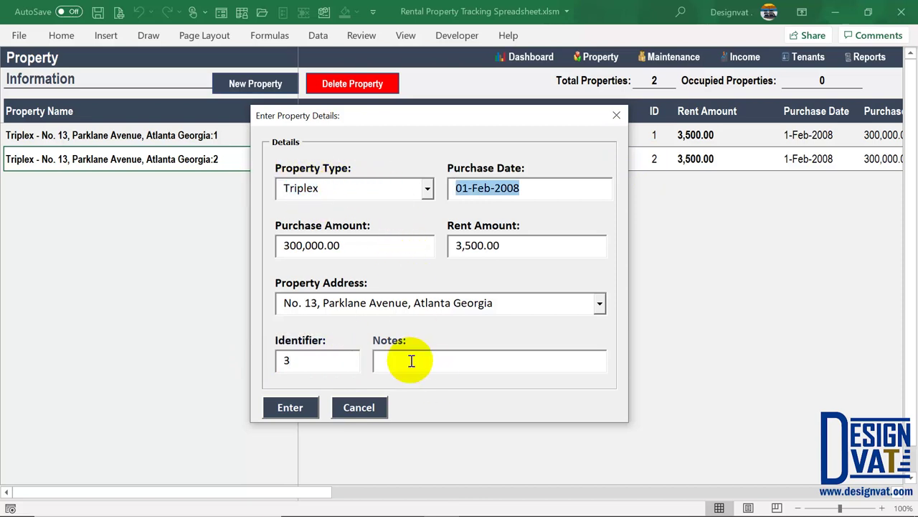
left_click(292, 412)
left_click(463, 313)
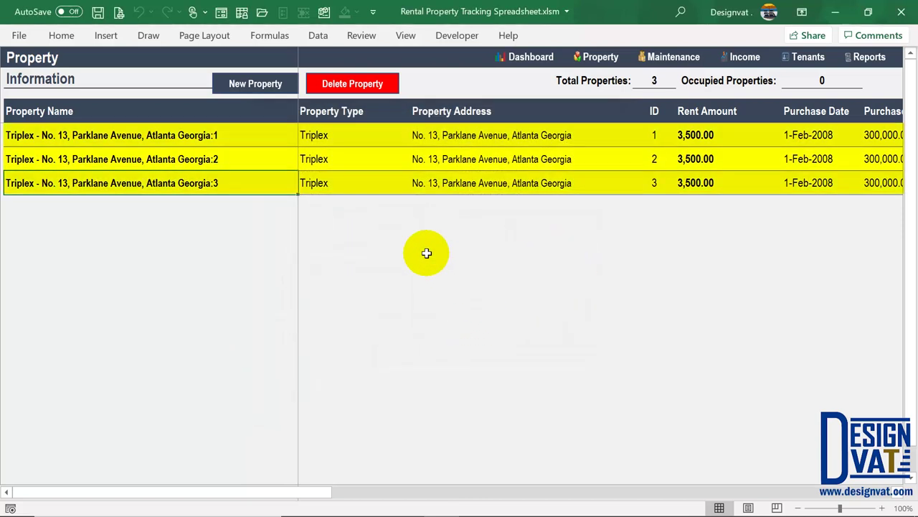
left_click_drag(168, 134, 180, 182)
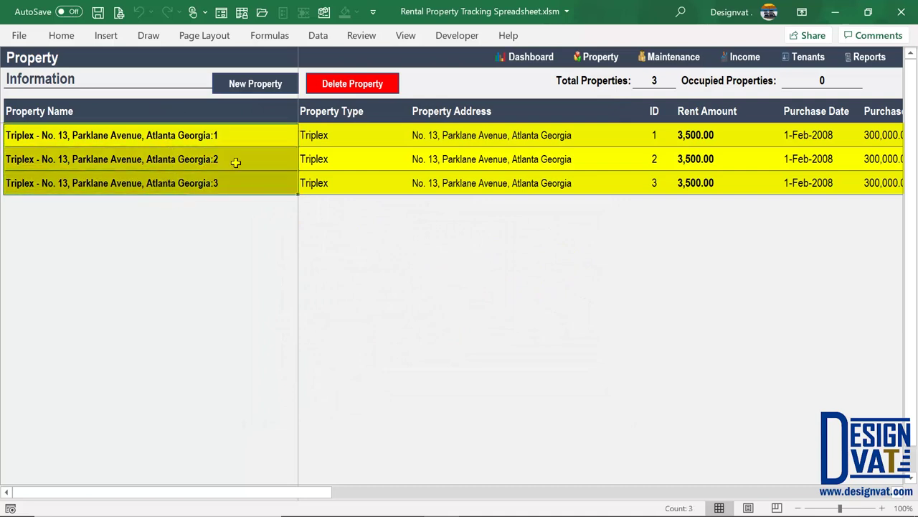
left_click(321, 135)
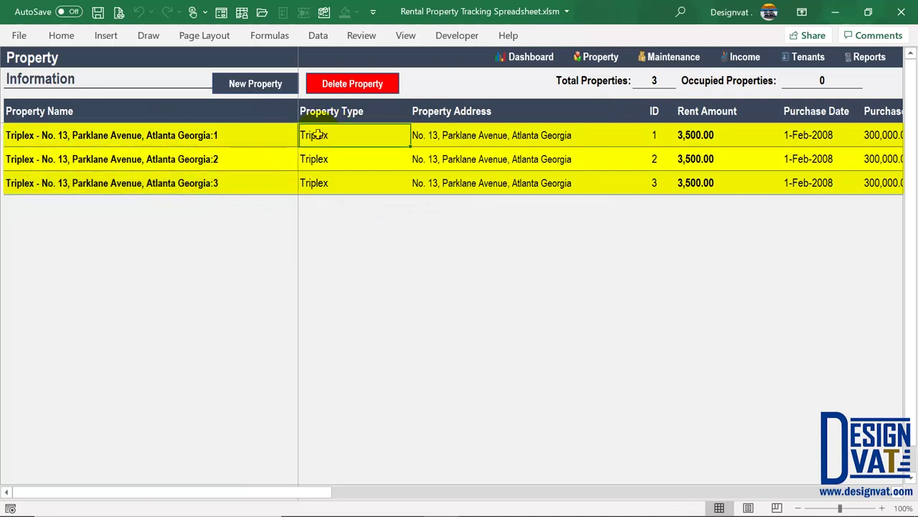
left_click_drag(538, 139, 512, 184)
left_click_drag(655, 134, 654, 185)
left_click(717, 137)
key("Right")
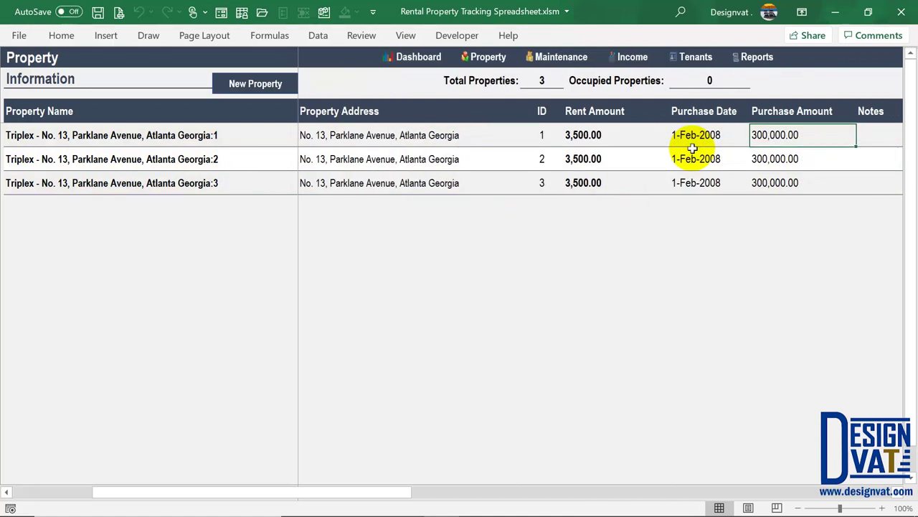
left_click(539, 77)
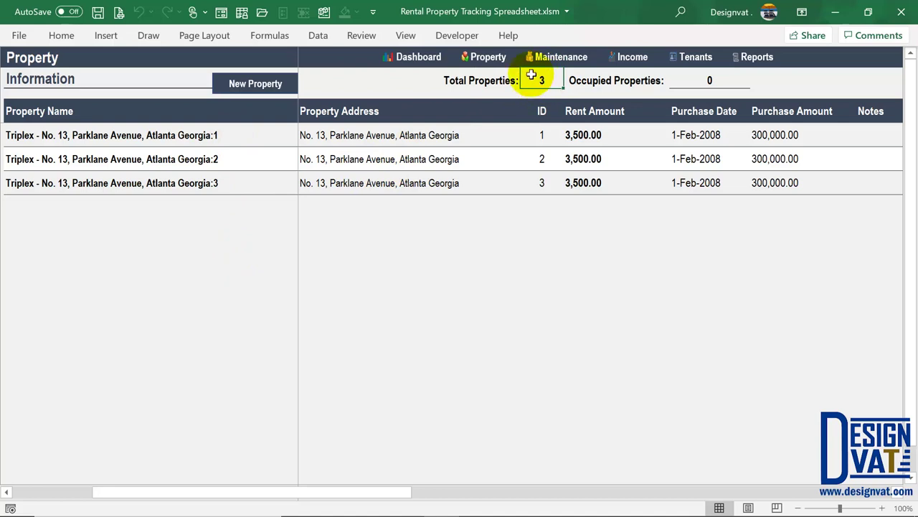
left_click(587, 157)
key("Tab")
key("Tab")
key("Tab")
key("Tab")
key("Tab")
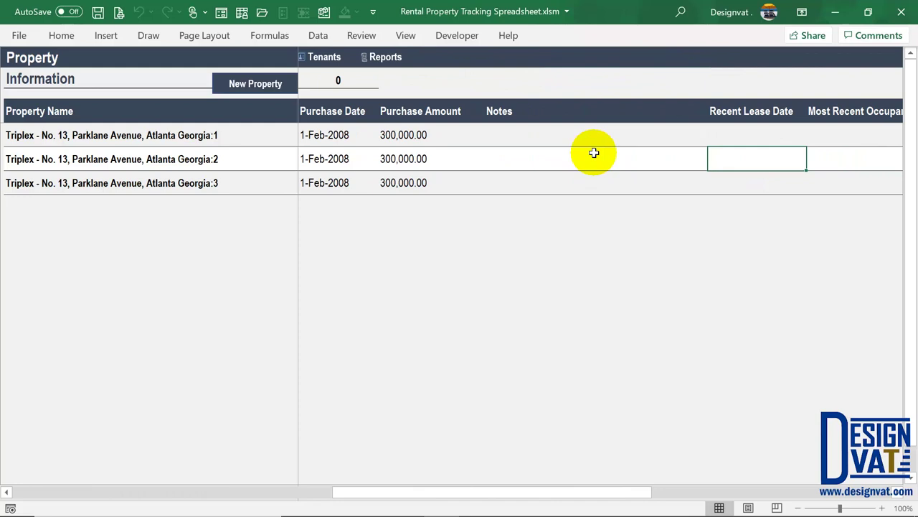
key("Tab")
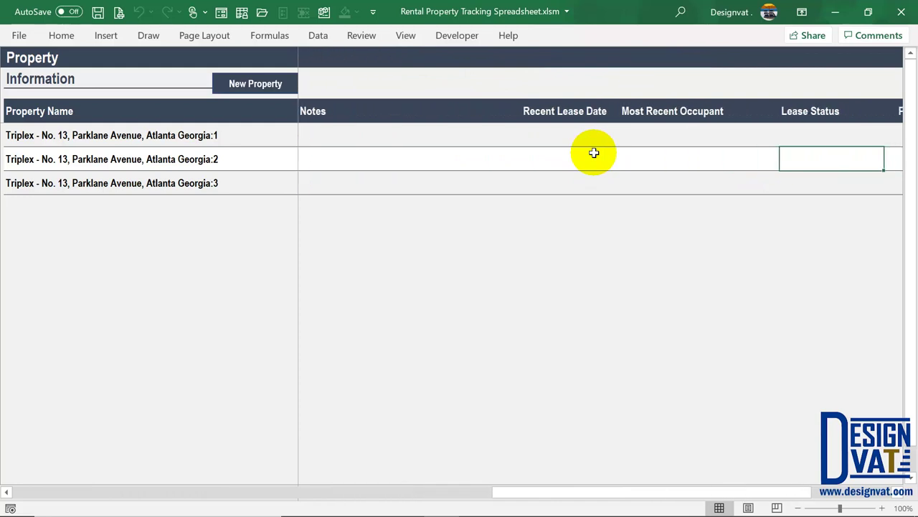
key("Tab")
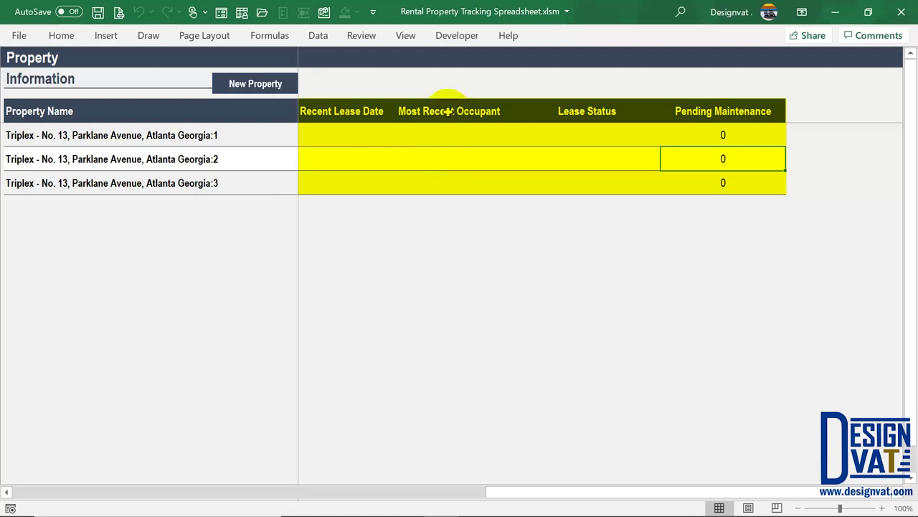
left_click(337, 111)
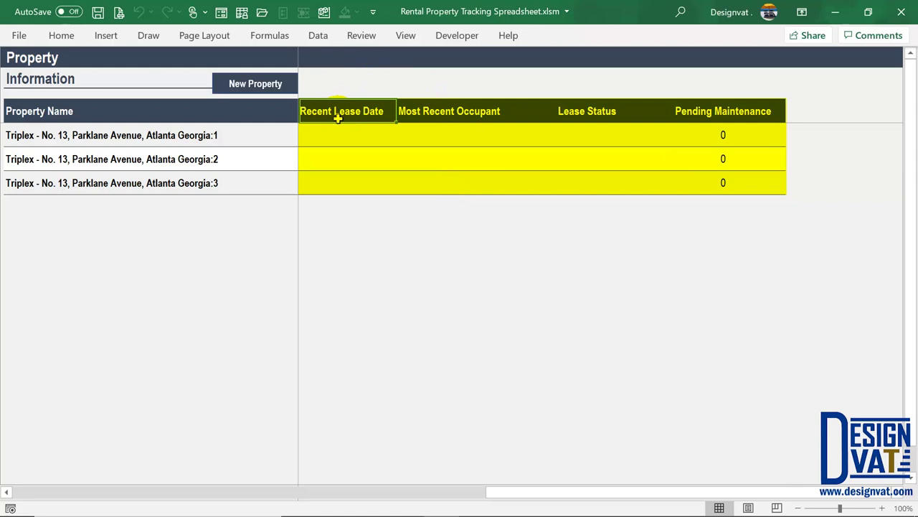
left_click(601, 111)
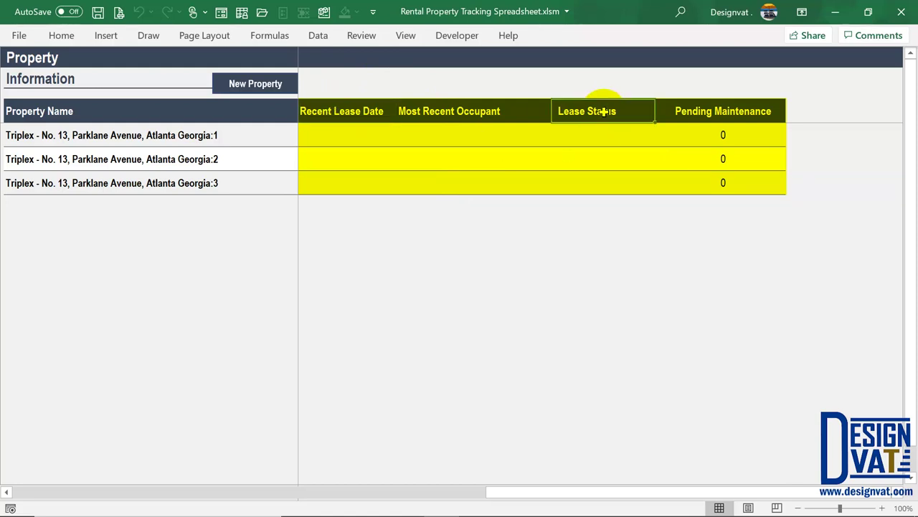
left_click(716, 109)
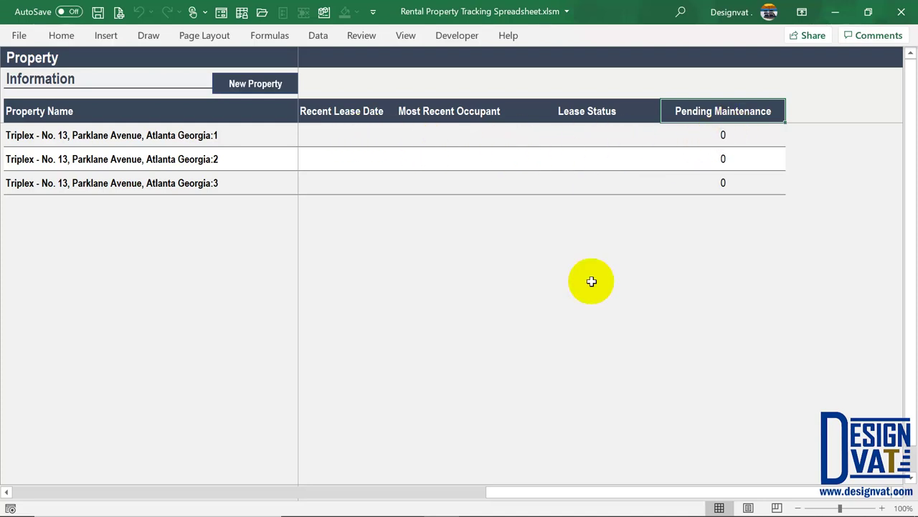
left_click_drag(502, 496, 14, 455)
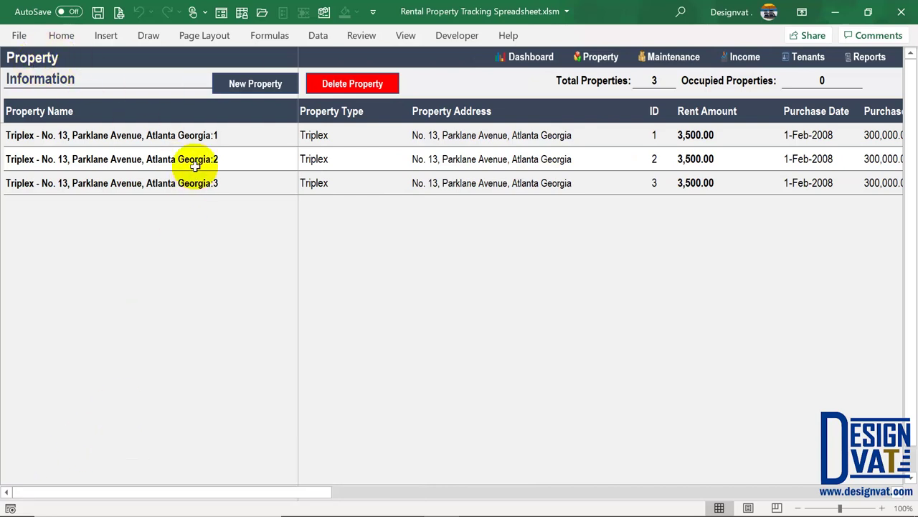
left_click(270, 86)
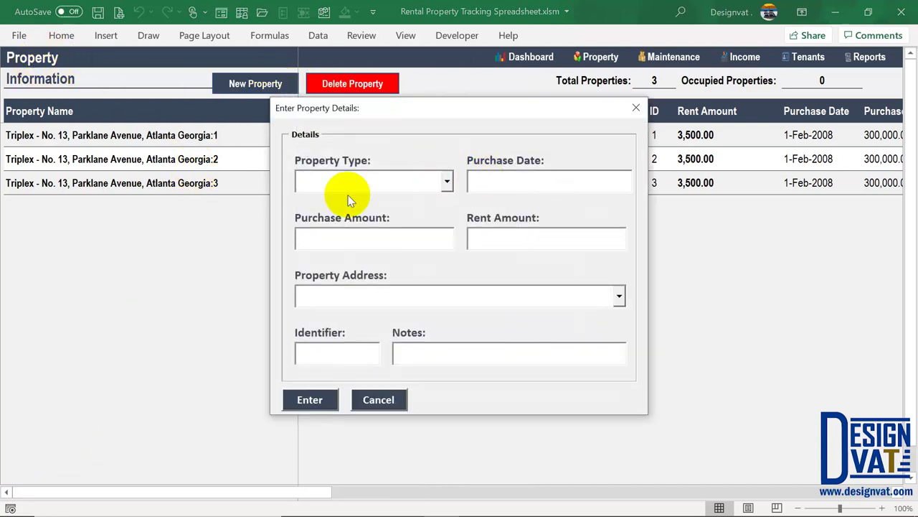
left_click(308, 401)
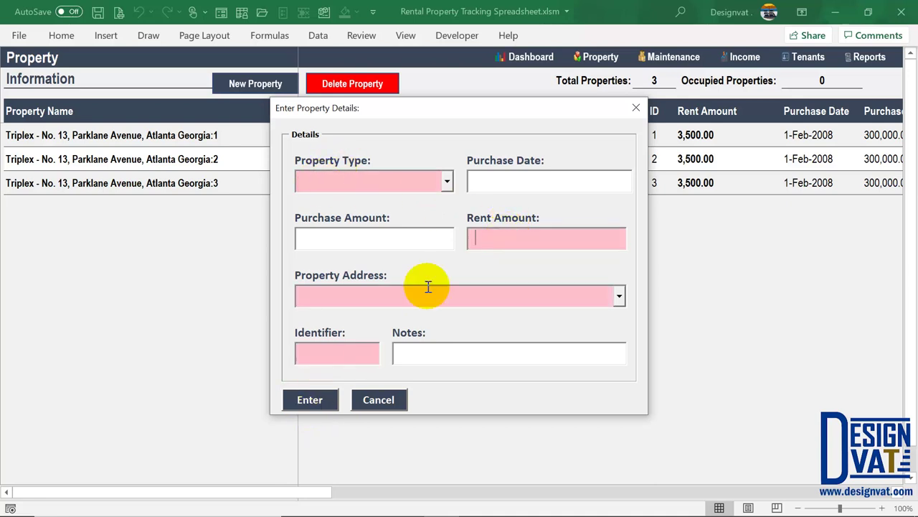
left_click(347, 344)
left_click(369, 236)
left_click(559, 176)
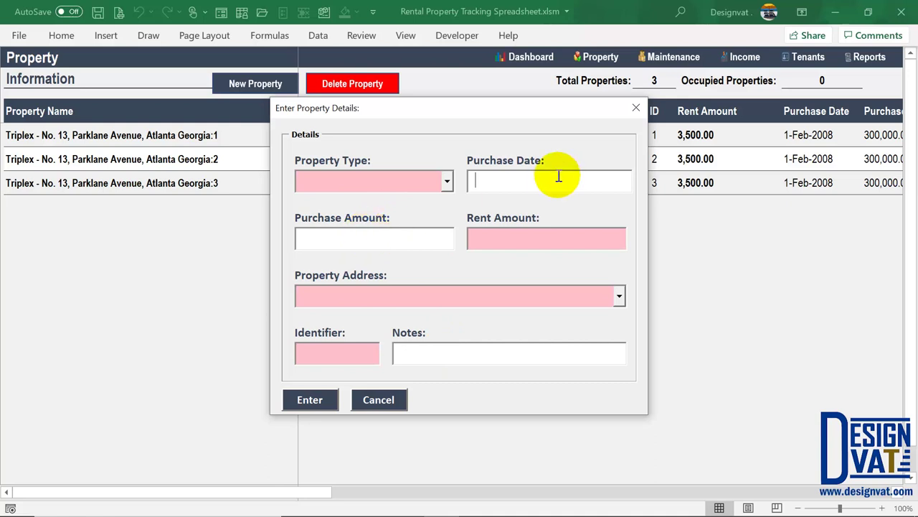
left_click(381, 396)
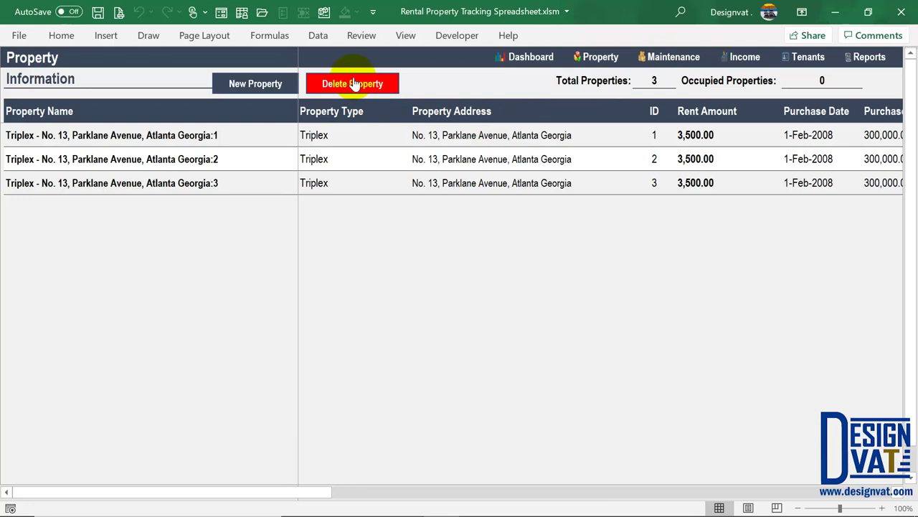
left_click(253, 85)
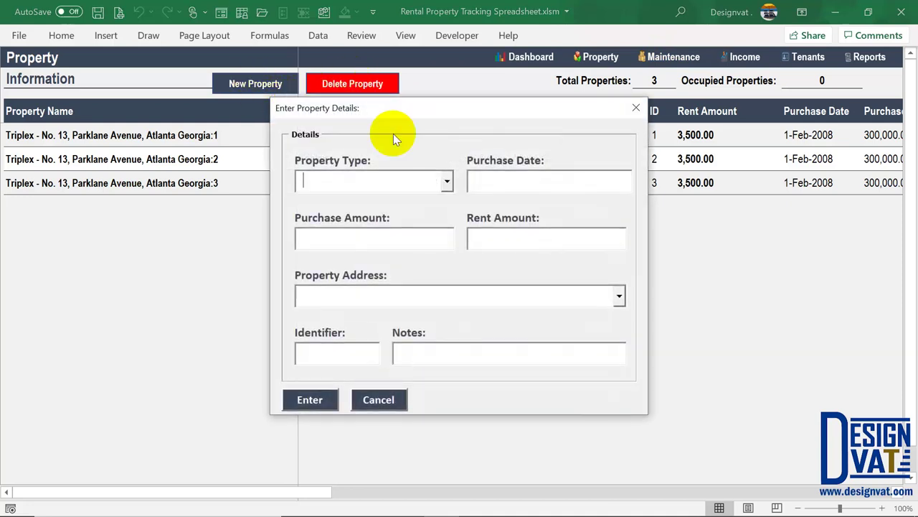
left_click(633, 106)
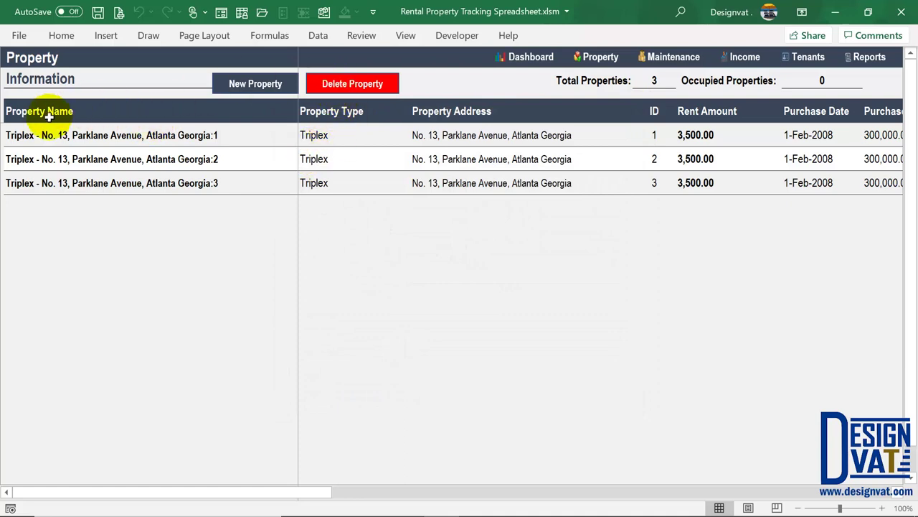
left_click(66, 183)
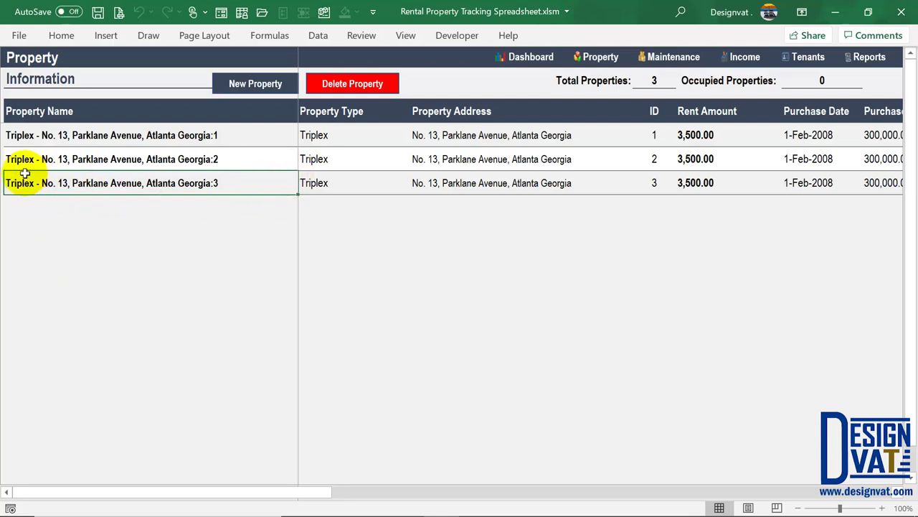
left_click(368, 84)
left_click_drag(386, 222, 309, 145)
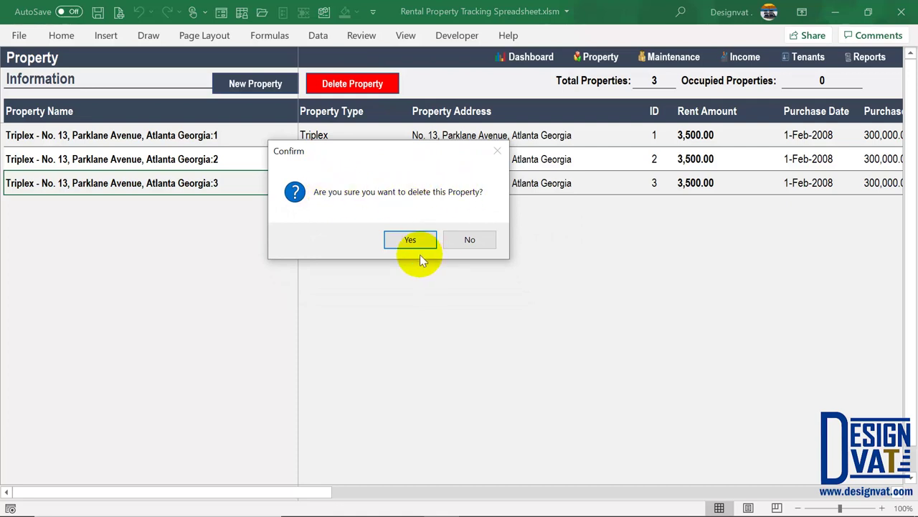
left_click(480, 240)
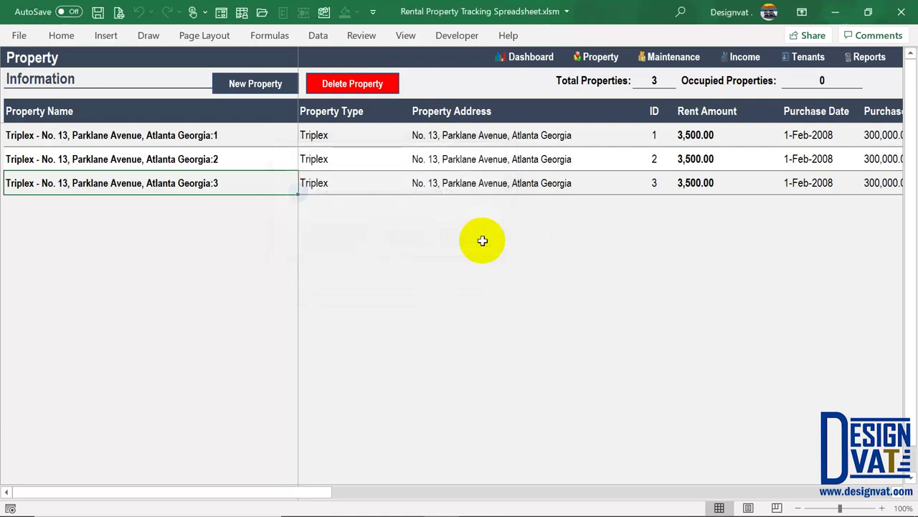
left_click(207, 158)
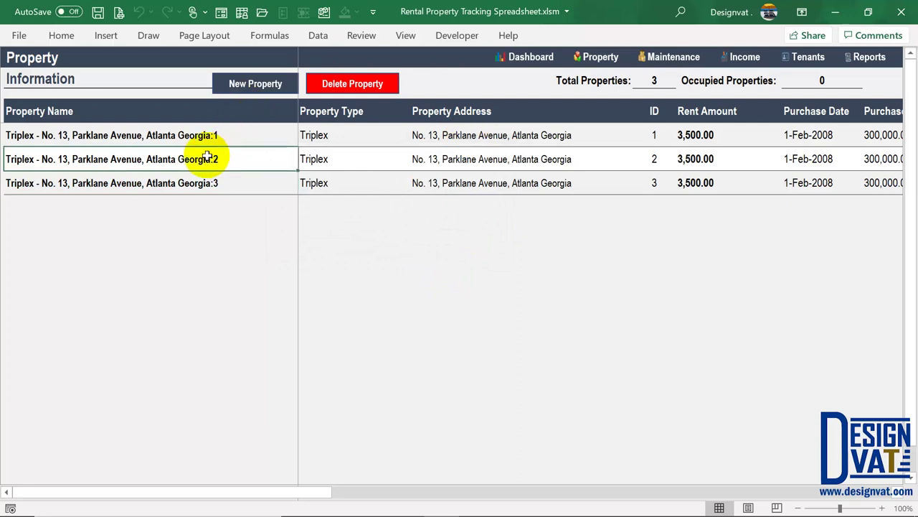
left_click(375, 89)
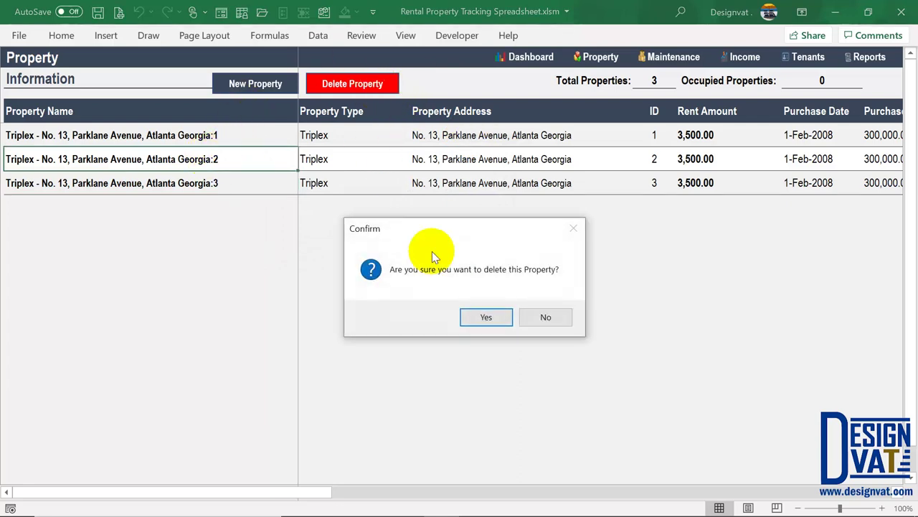
left_click(548, 318)
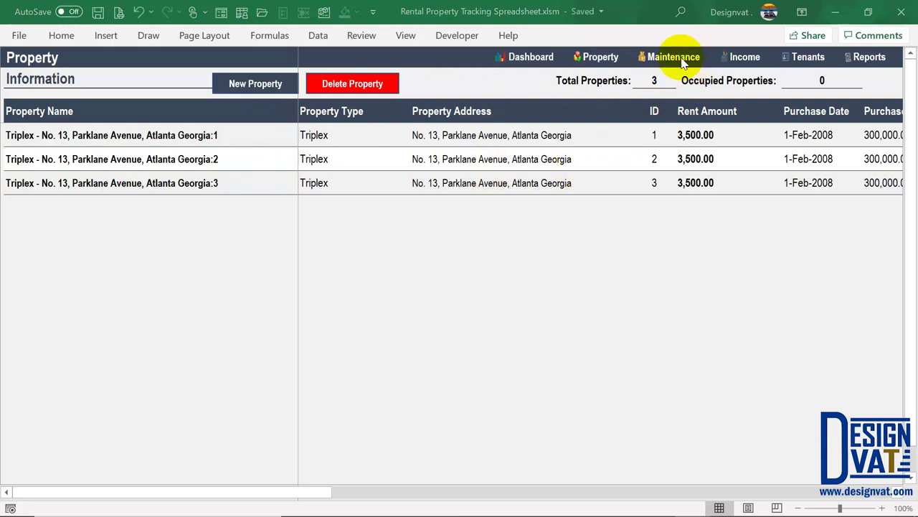
Switch to the Maintenance sheet, check the New Expense form's contractor list, then cancel it
left_click(671, 62)
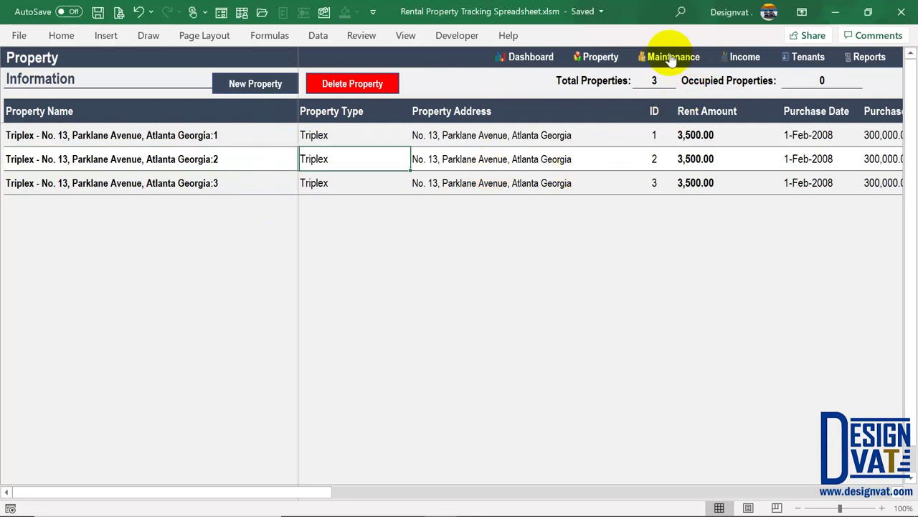
left_click(673, 58)
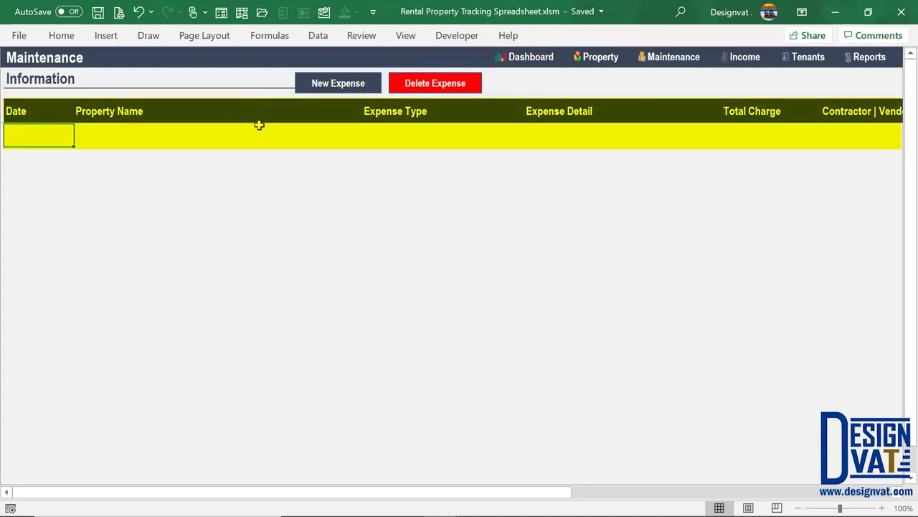
left_click(336, 85)
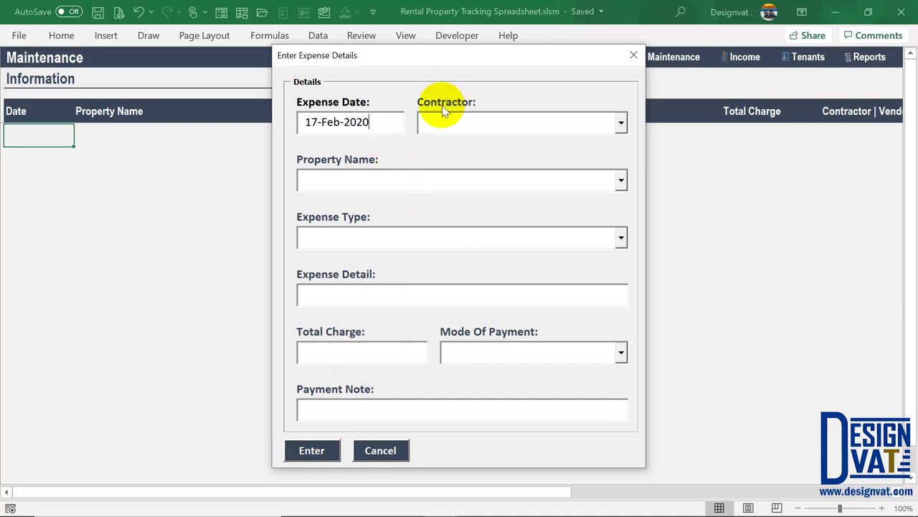
left_click(621, 123)
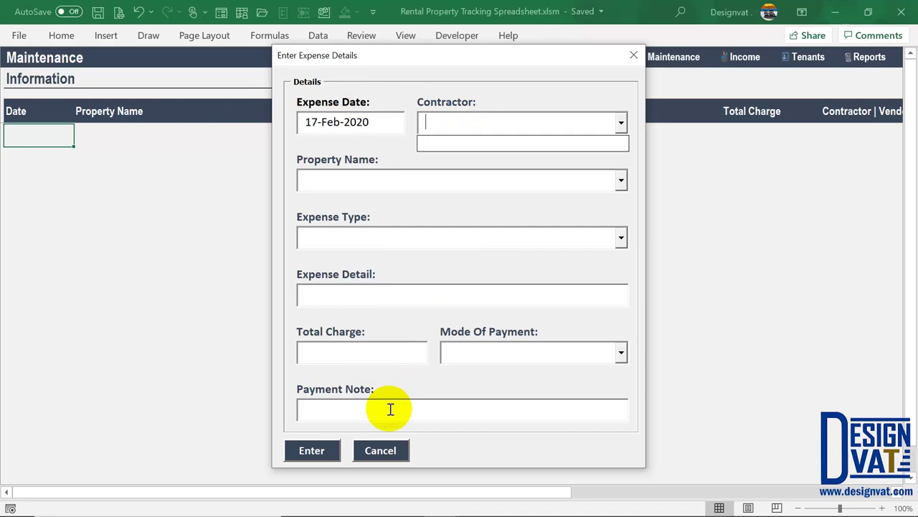
left_click(382, 451)
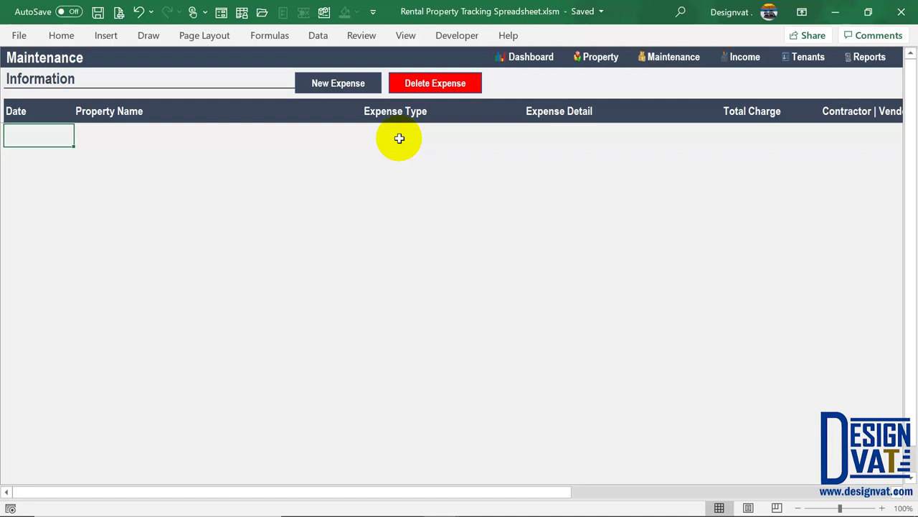
left_click(406, 115)
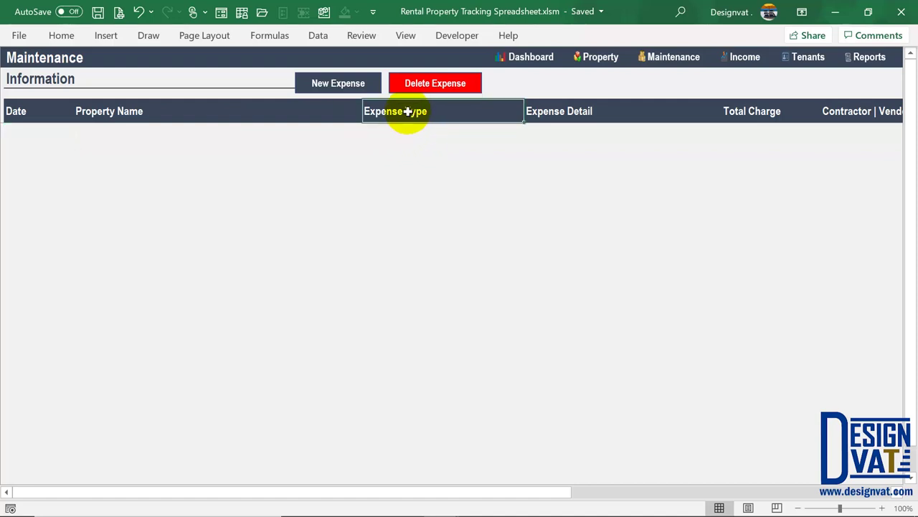
Pass through the Tenant sheet to the Contractor sheet via Add Contractors
left_click(809, 61)
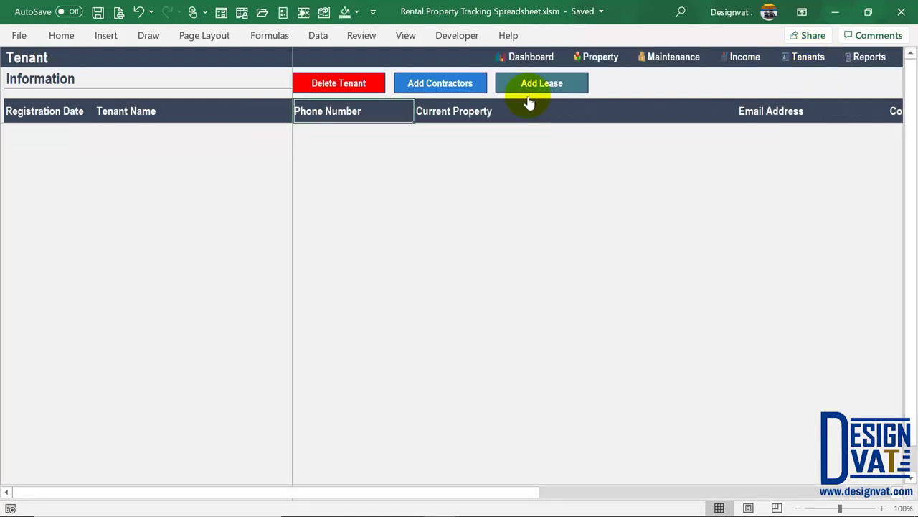
left_click(426, 85)
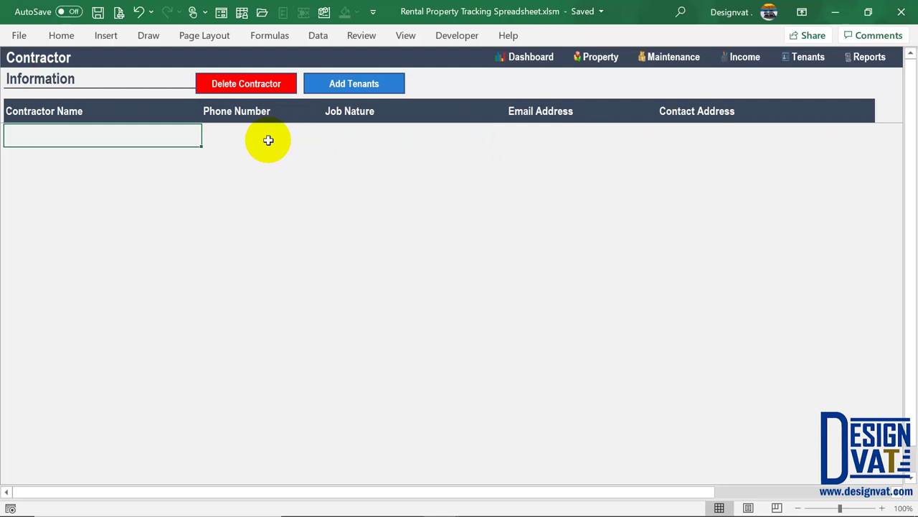
Enter the plumber's name, phone, job nature Plumbing Services, email and Atlanta address, fixing the typo
double_click(68, 138)
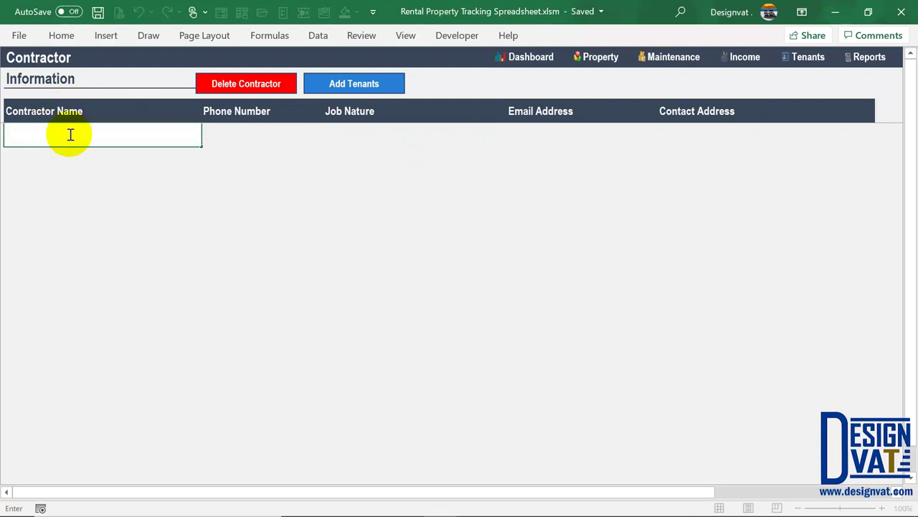
type("John Plumbing")
left_click(231, 135)
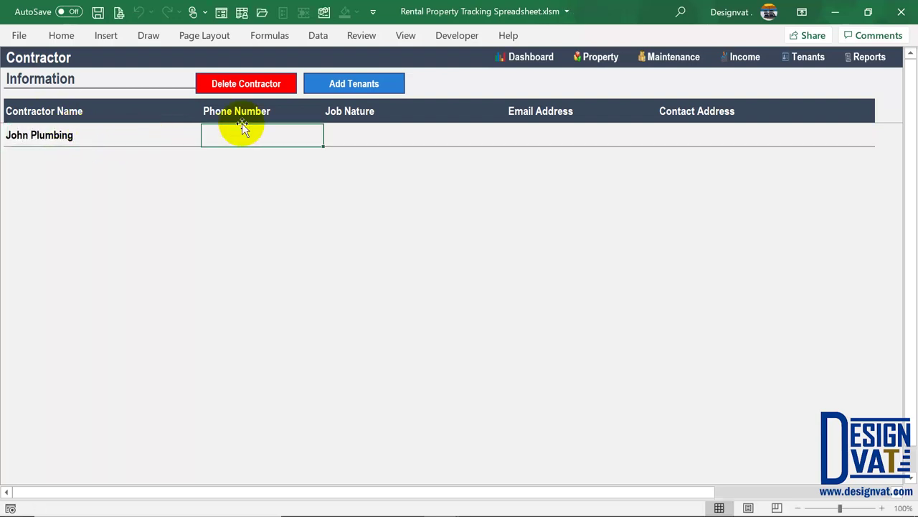
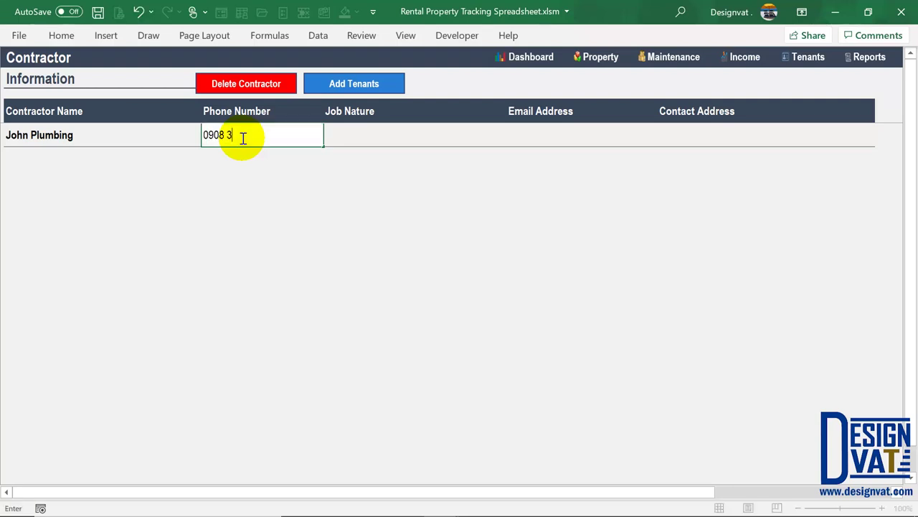
key("Tab")
type("Pl")
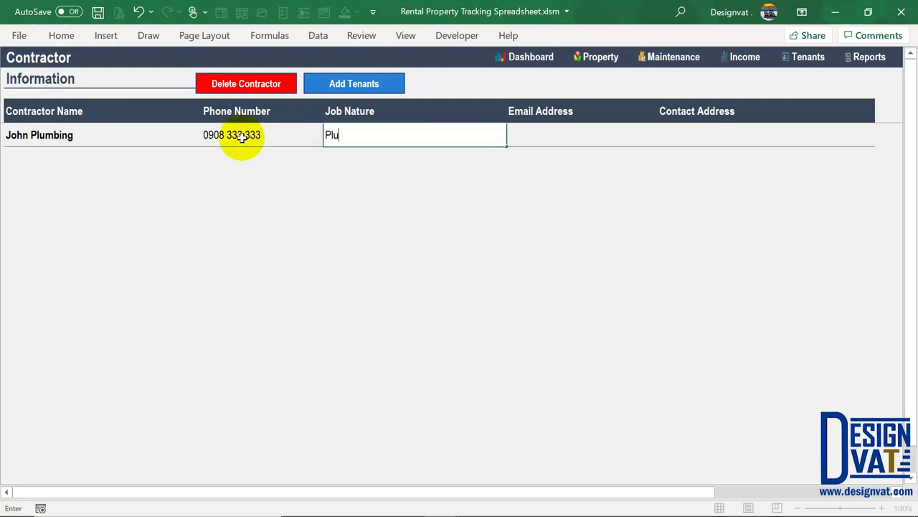
type("umbing Services")
key("Tab")
key("Tab")
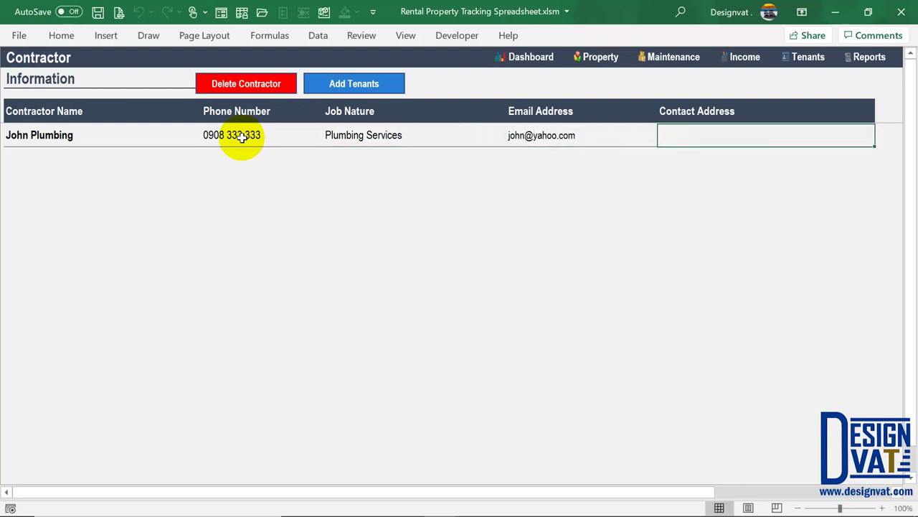
type("Atl")
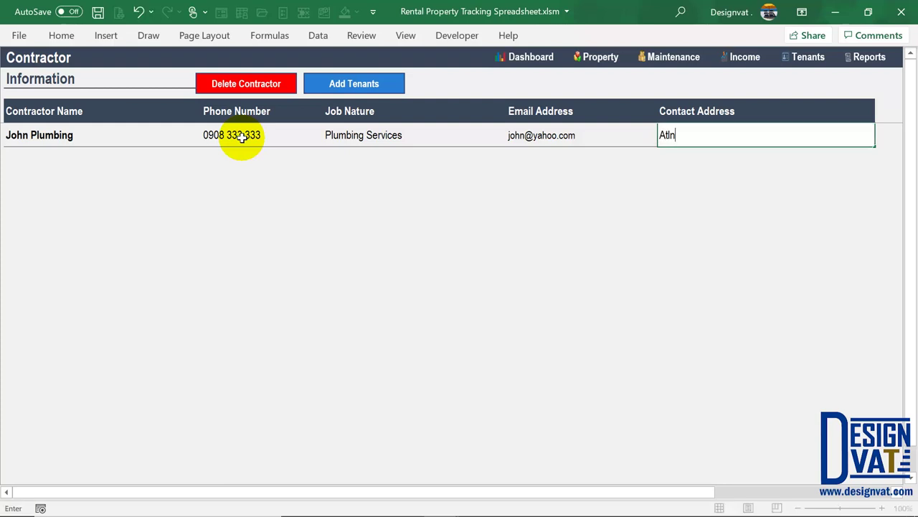
type("anta Georia")
key("Return")
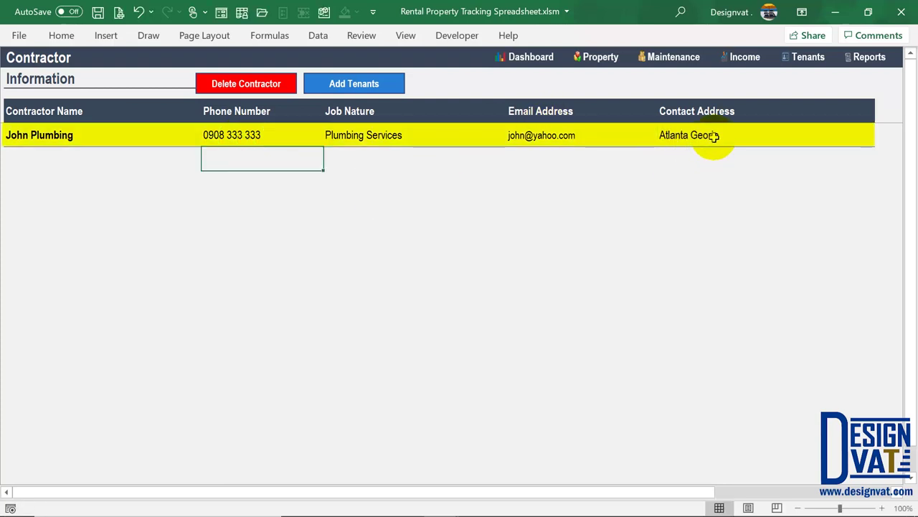
double_click(710, 135)
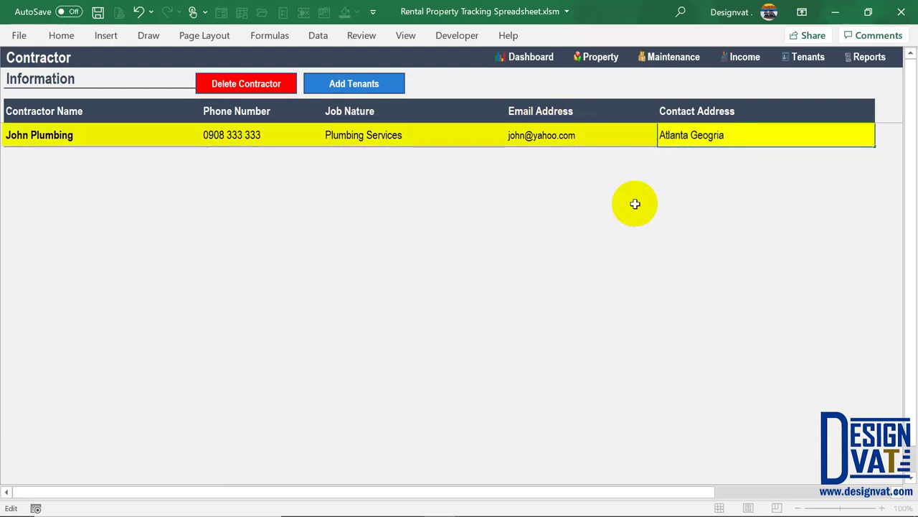
key("Return")
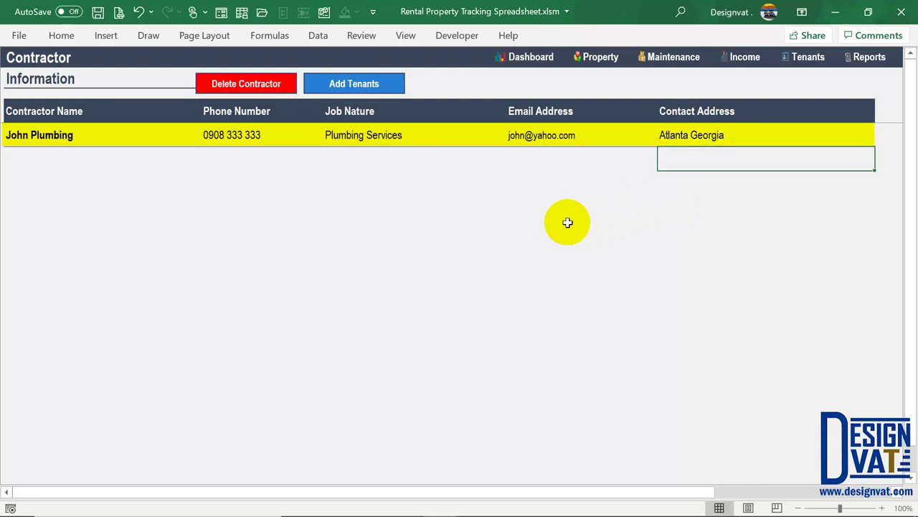
Add a second contractor with name, phone number and job nature Electrical Services
left_click(57, 163)
double_click(54, 162)
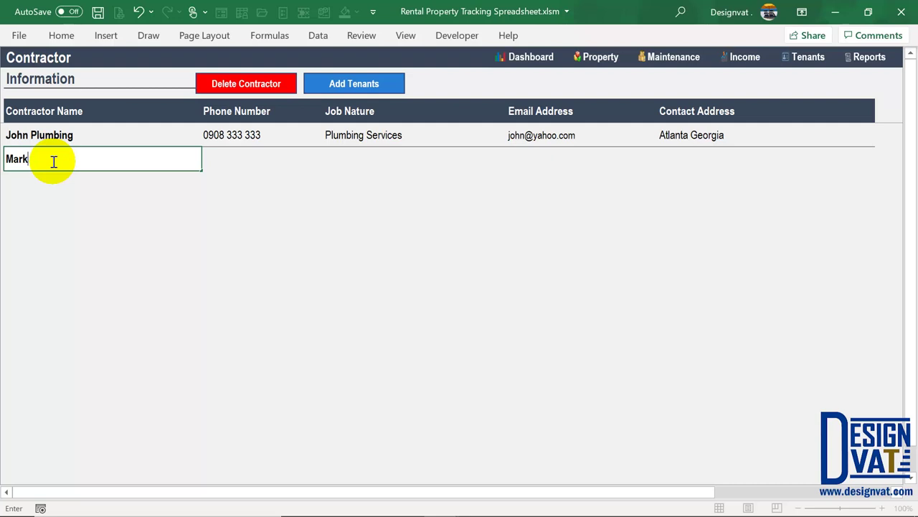
type("Mark Electricals")
key("Tab")
type("0303")
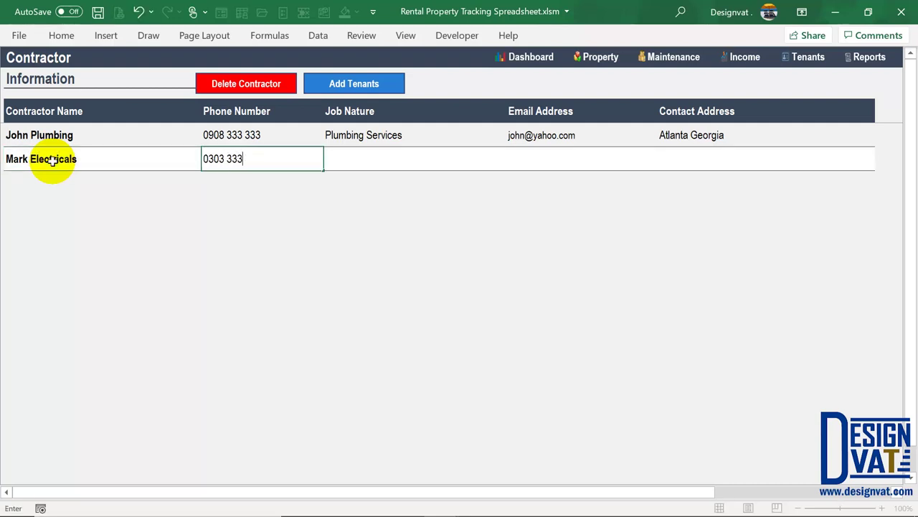
key("Tab")
type("El")
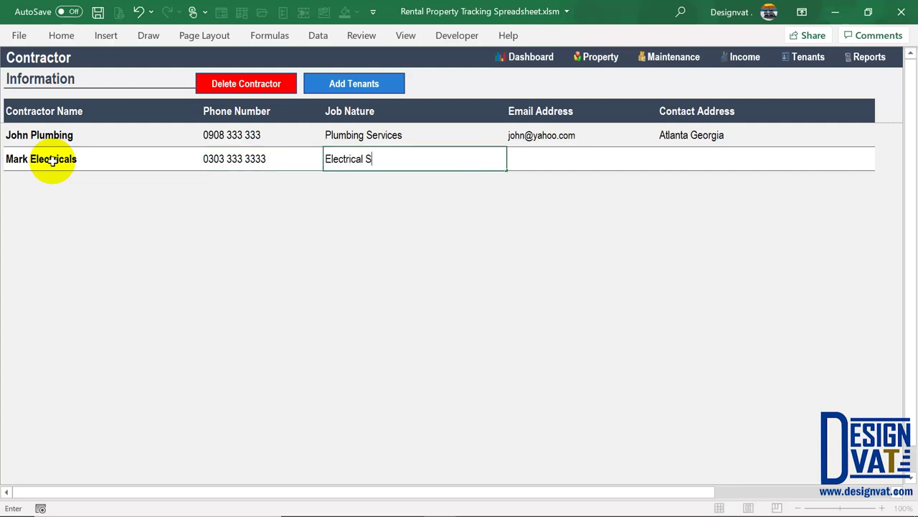
key("Tab")
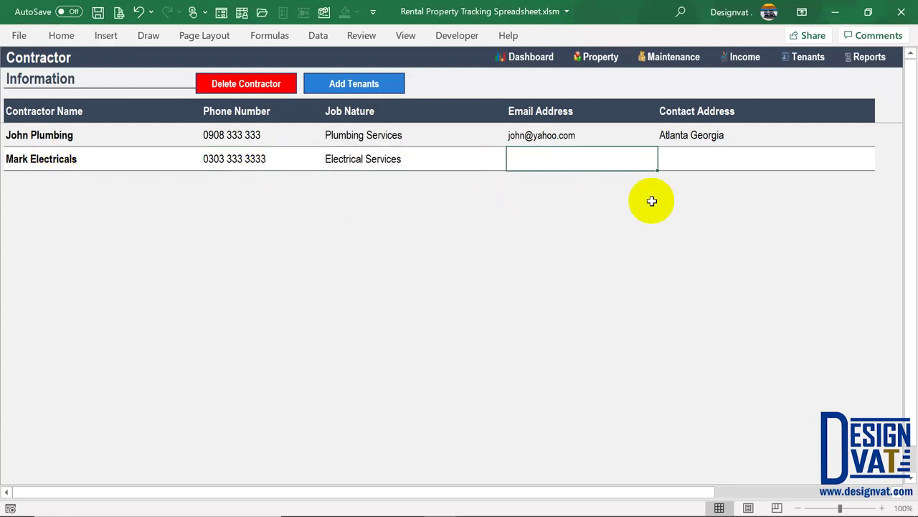
left_click(712, 166)
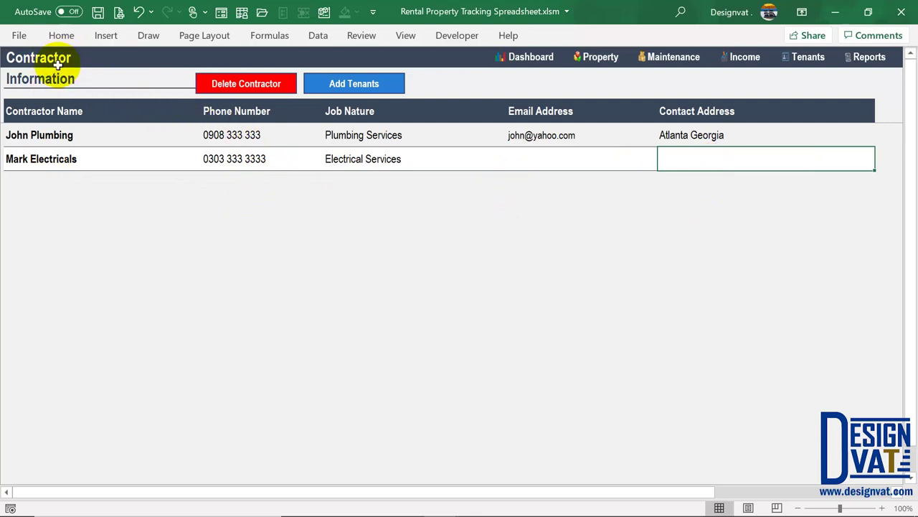
left_click_drag(59, 135, 57, 160)
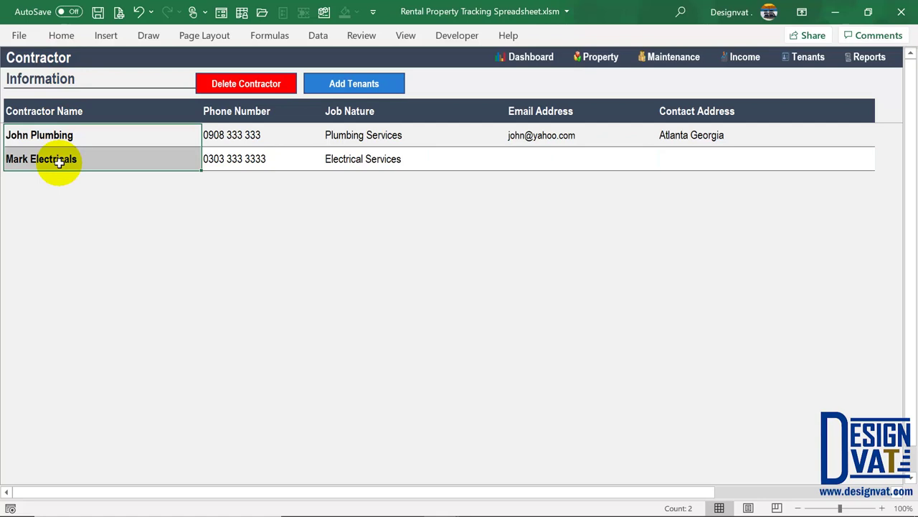
left_click(72, 161)
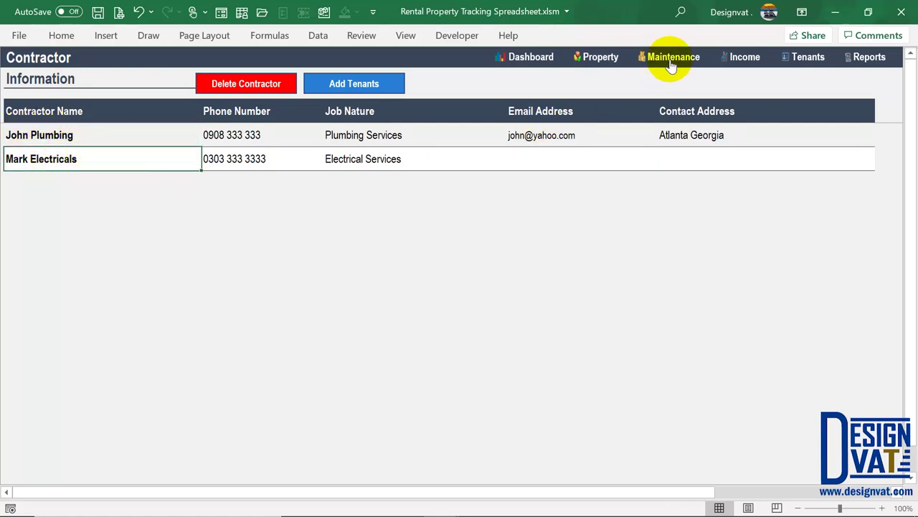
On the Maintenance sheet, start a new expense dated 17-Jan-2020
left_click(671, 61)
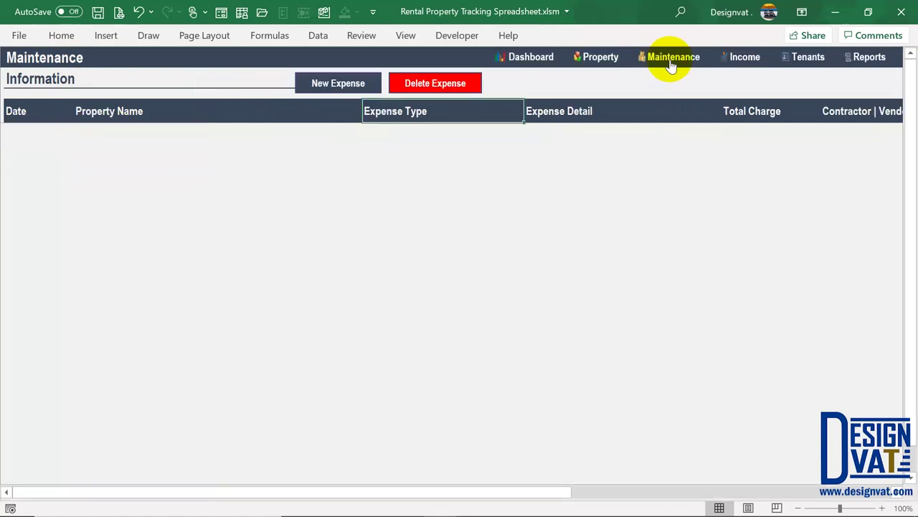
left_click(341, 86)
left_click_drag(382, 126, 281, 127)
left_click(371, 122)
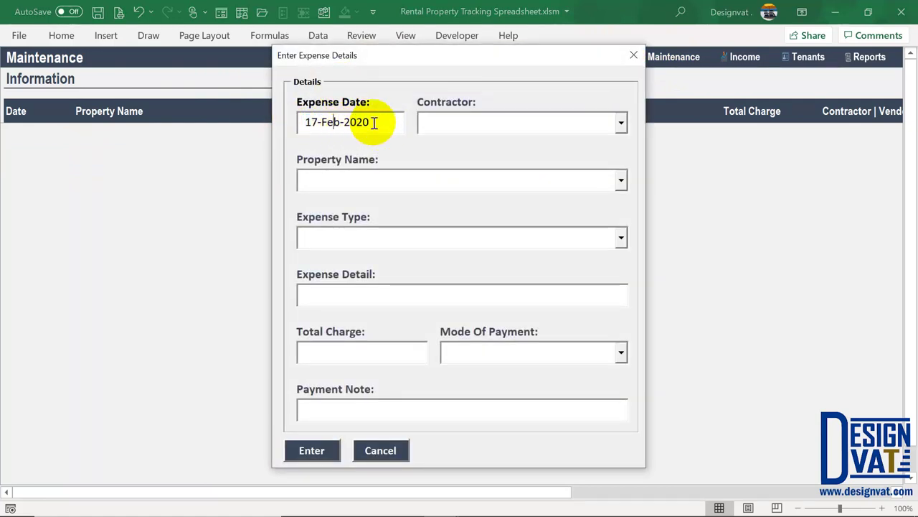
double_click(331, 122)
type("01")
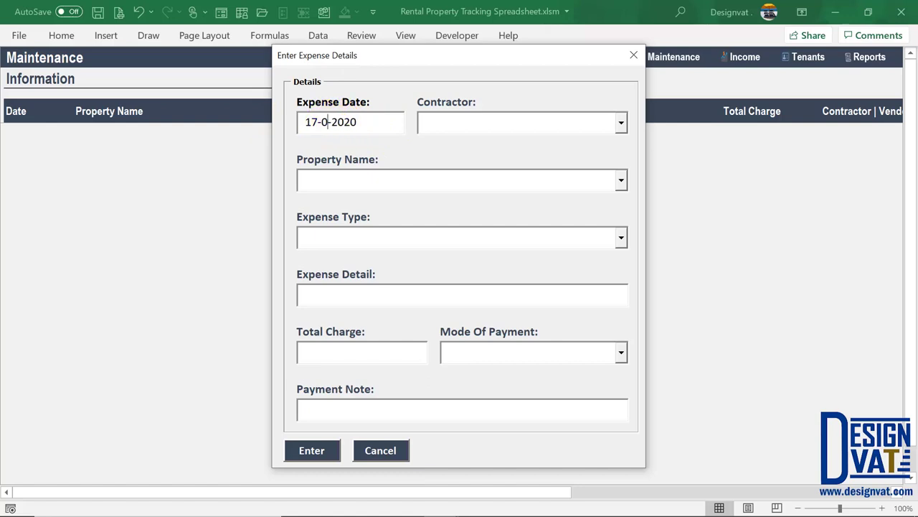
key("Tab")
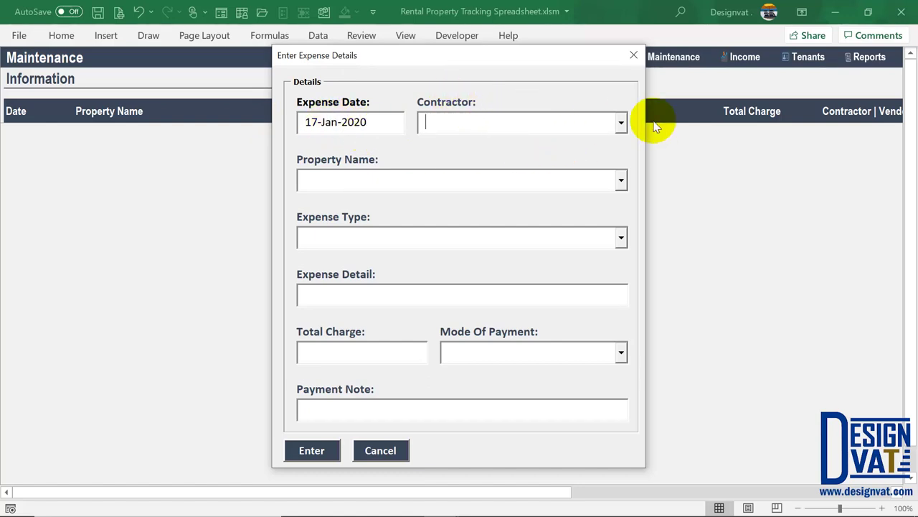
Choose John Plumbing, Triplex unit 1 and Repair, with detail 'Clearing Drainage Pipes'
left_click(622, 123)
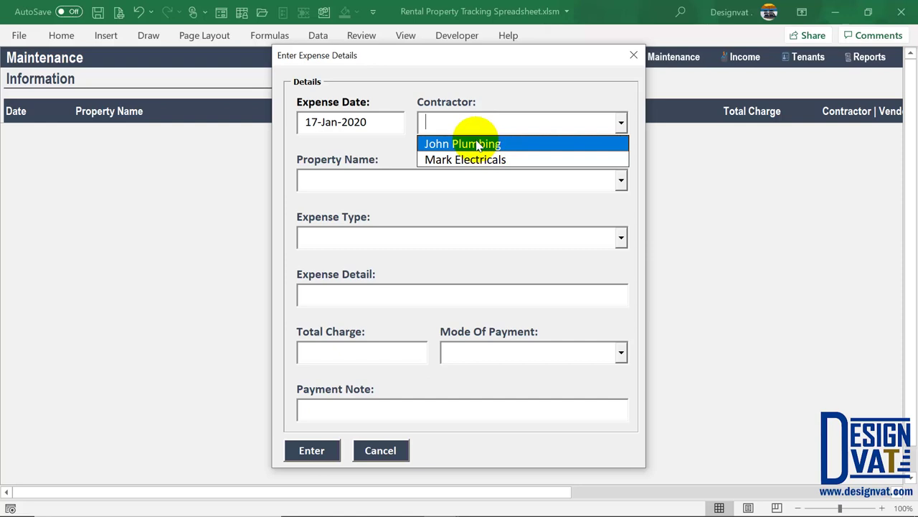
left_click(477, 144)
left_click(550, 183)
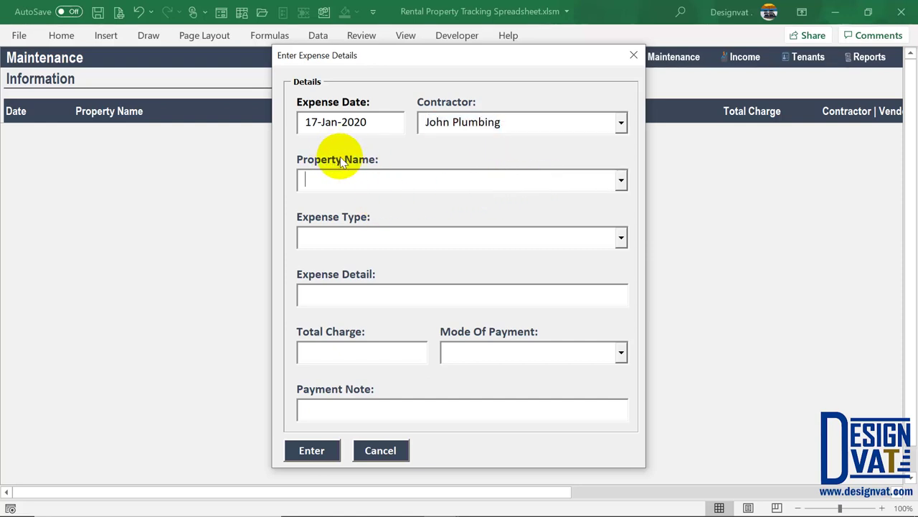
left_click(622, 180)
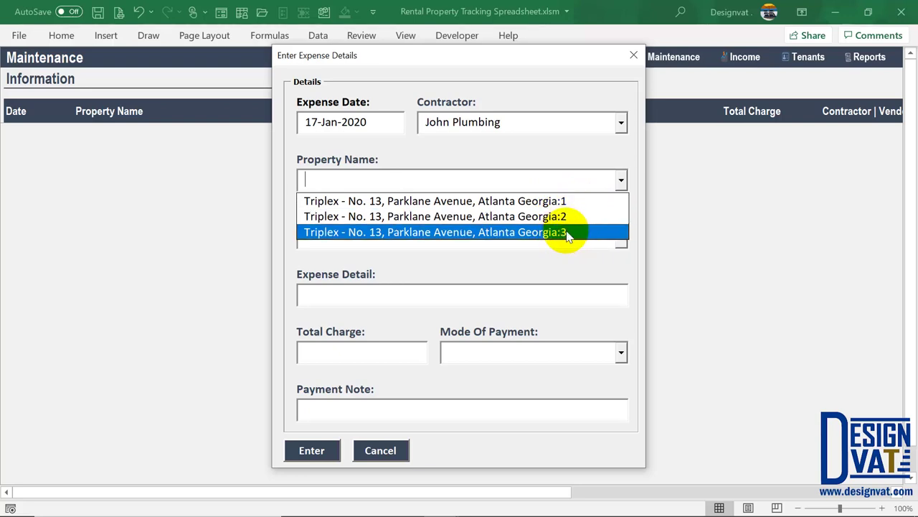
left_click(517, 200)
left_click(337, 228)
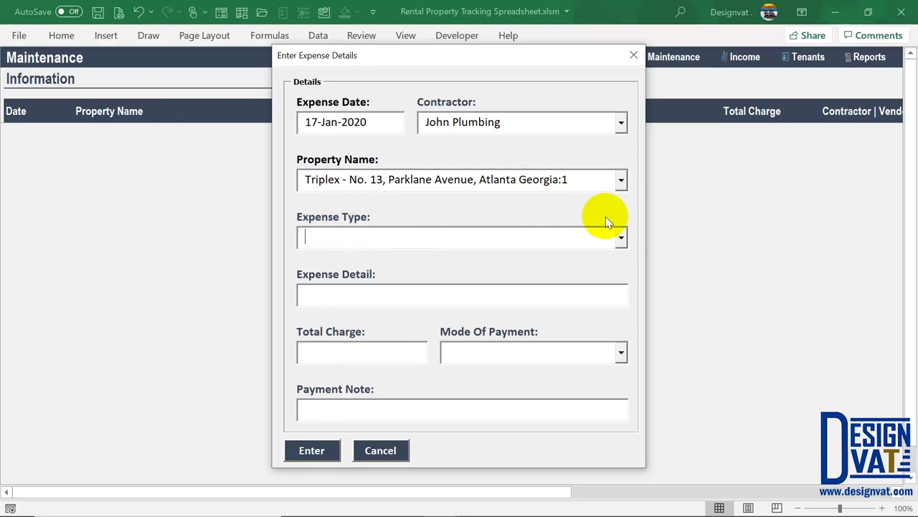
left_click(621, 239)
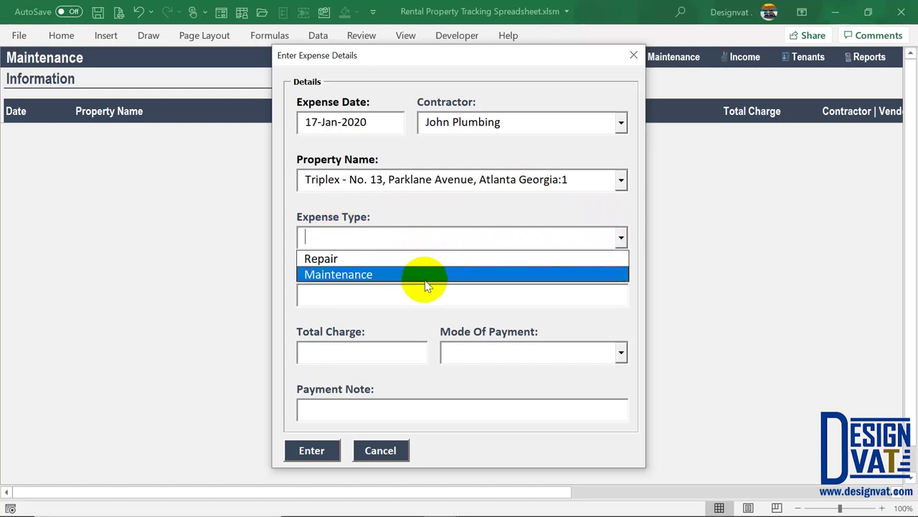
left_click(372, 260)
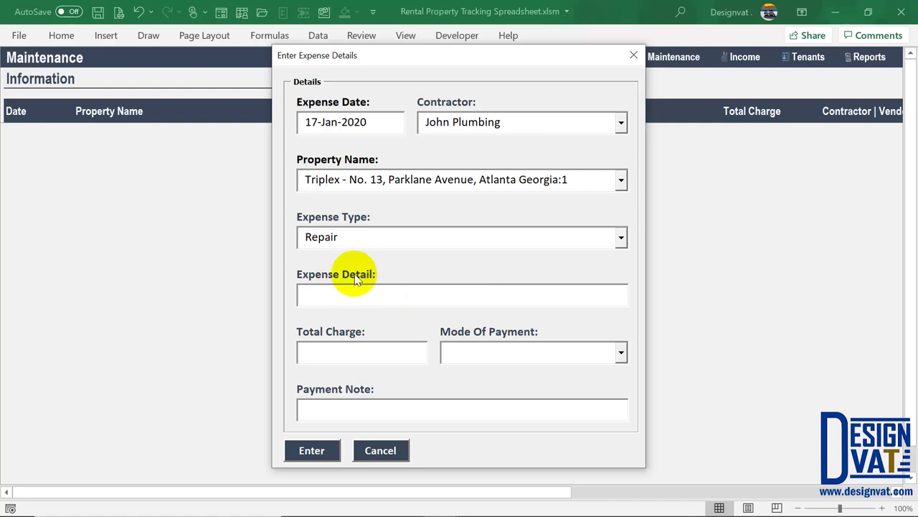
type("Clearin")
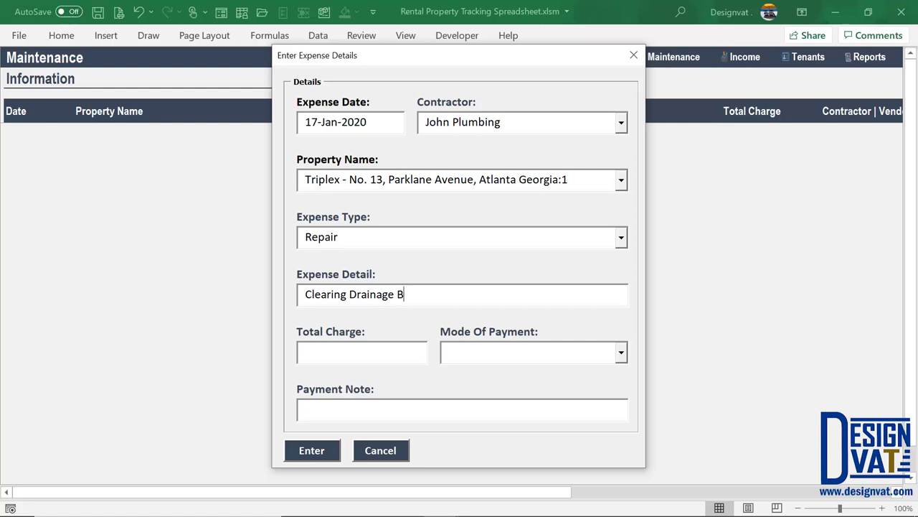
type("g Drainage Pipes")
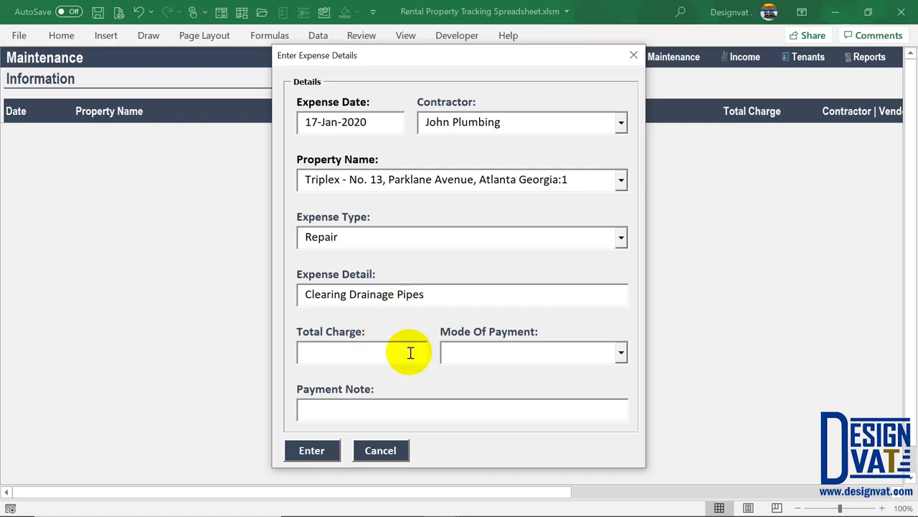
Enter a total charge of 1000 paid in Cash
left_click(359, 355)
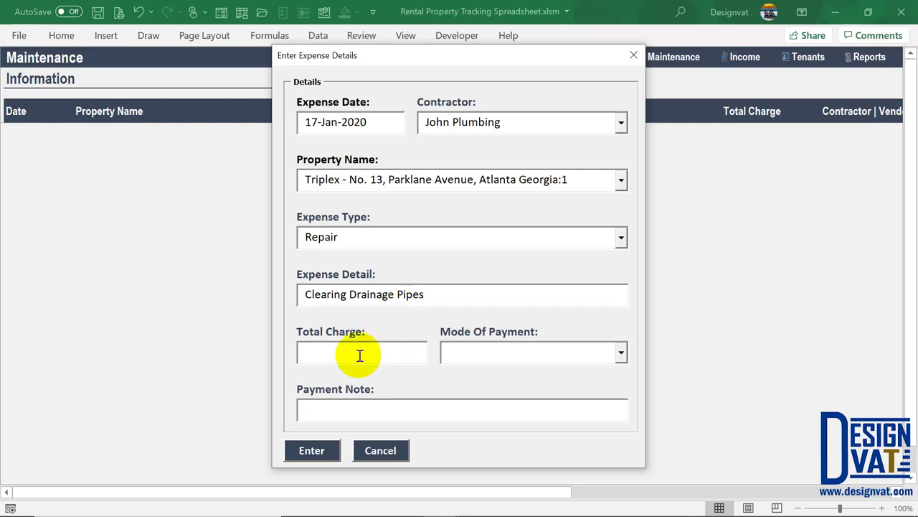
type("1000")
key("Tab")
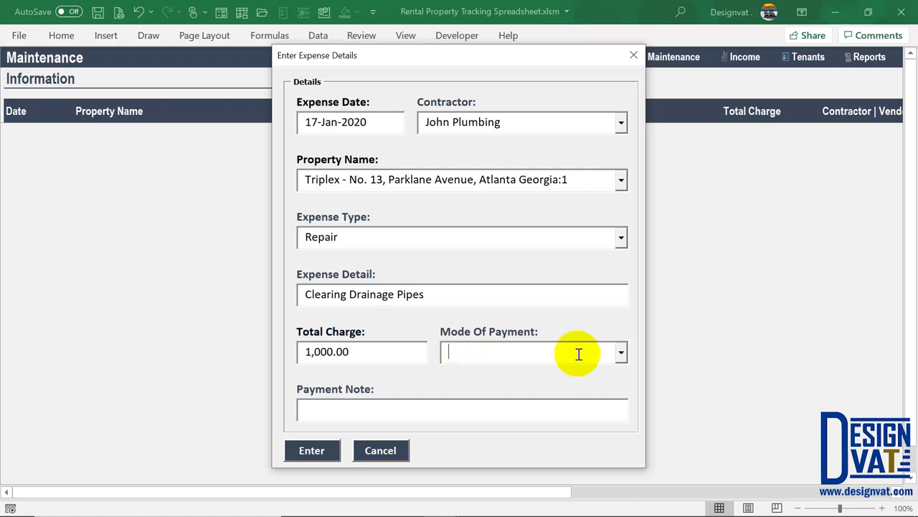
left_click(621, 353)
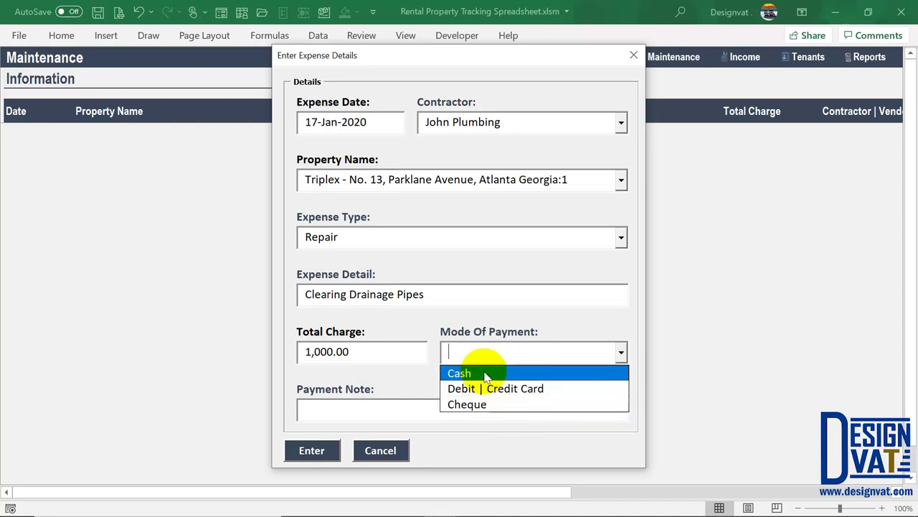
left_click(459, 374)
Try Cheque and Debit | Credit Card payment modes, settle on Cash, and submit the expense
left_click(371, 410)
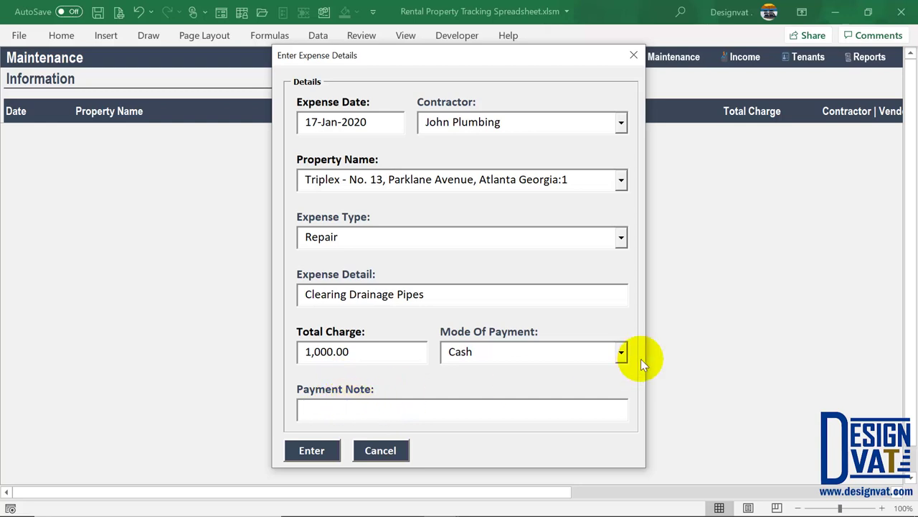
left_click(619, 353)
left_click(500, 405)
left_click(365, 412)
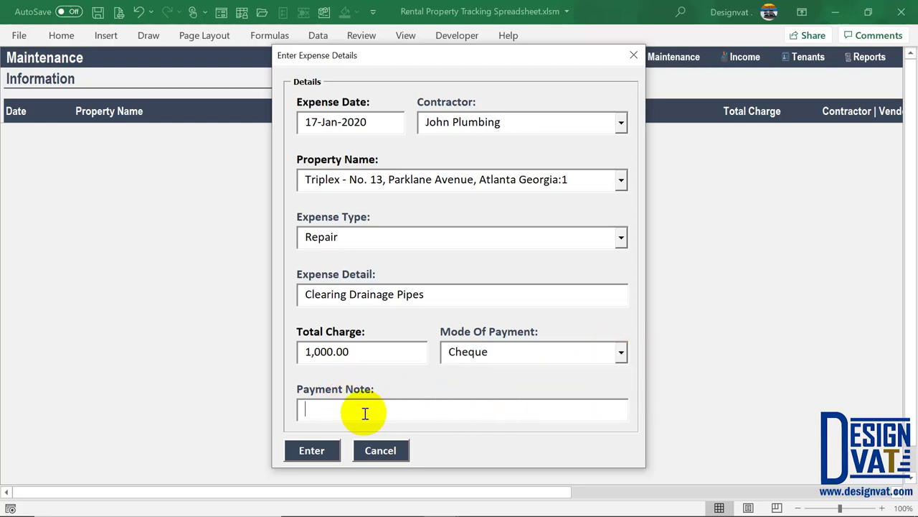
left_click(618, 352)
left_click(488, 388)
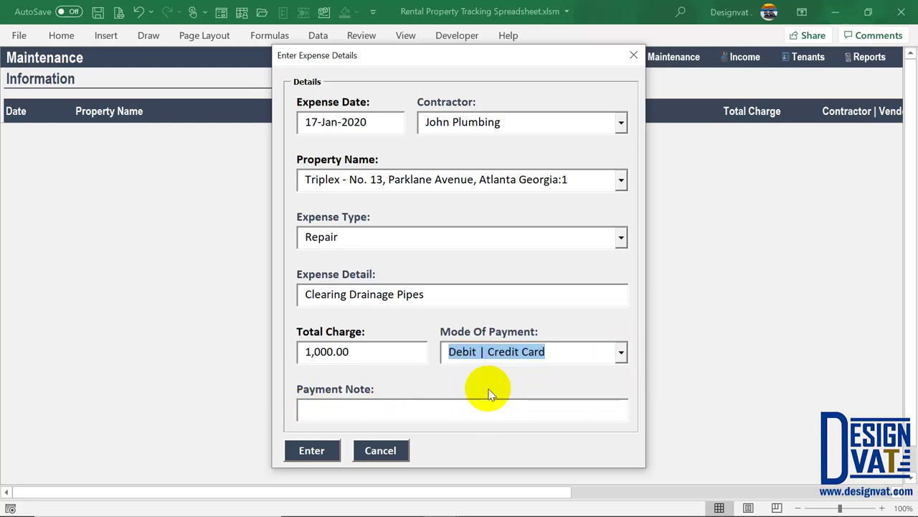
left_click(364, 412)
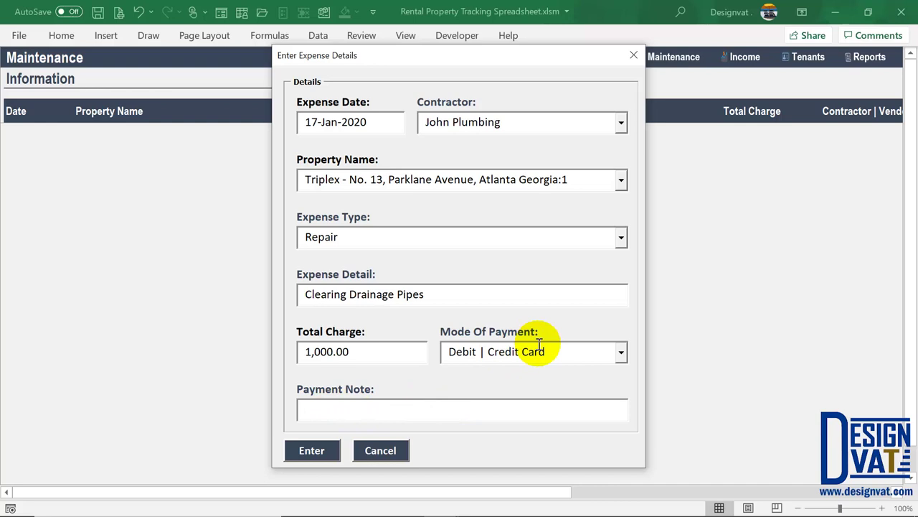
left_click(618, 352)
left_click(503, 371)
left_click(332, 408)
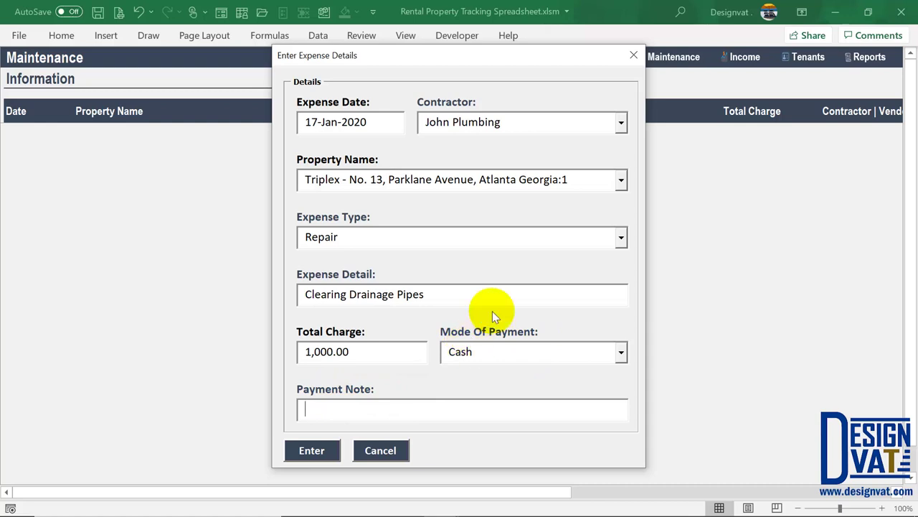
left_click(311, 450)
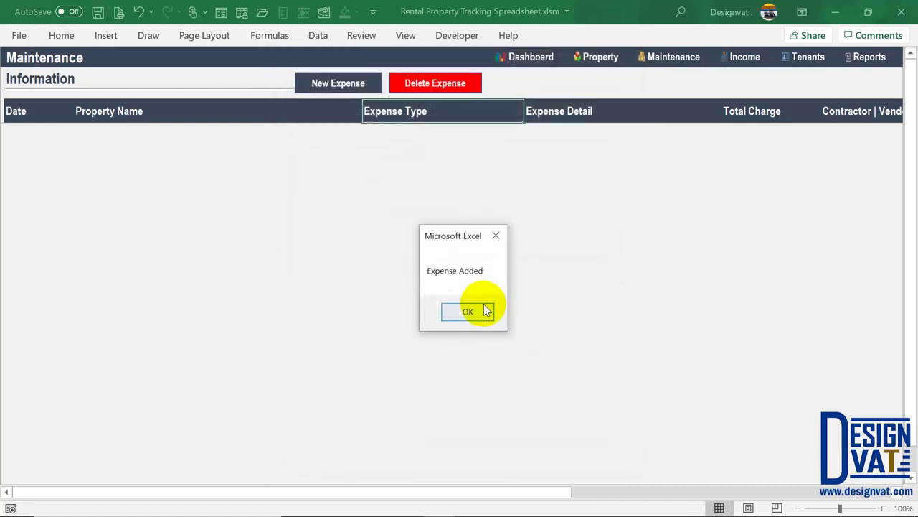
Dismiss the Expense Added message and step through the new row's cells to Payment Notes
left_click(468, 311)
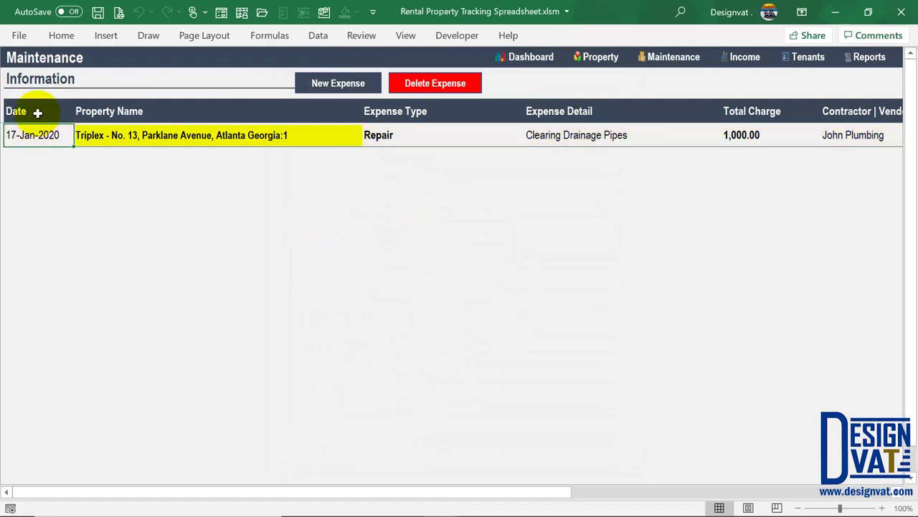
key("Right")
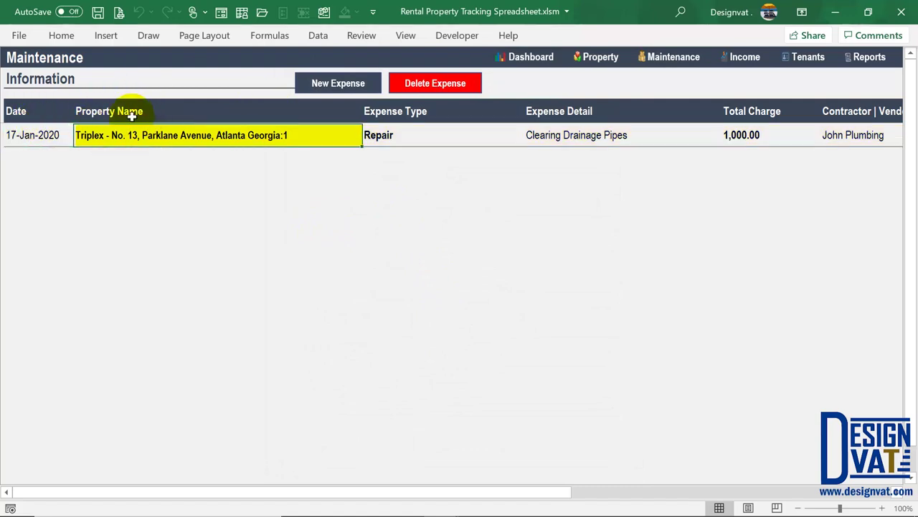
left_click(411, 133)
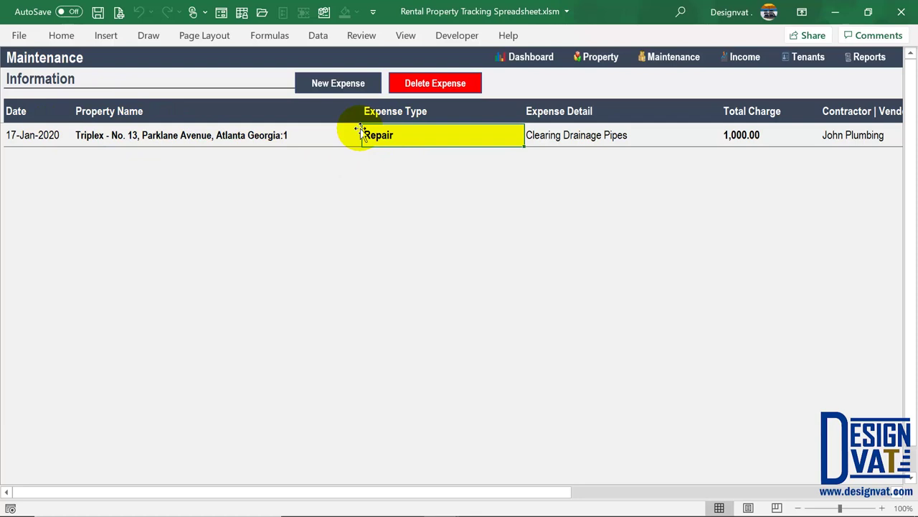
key("Right")
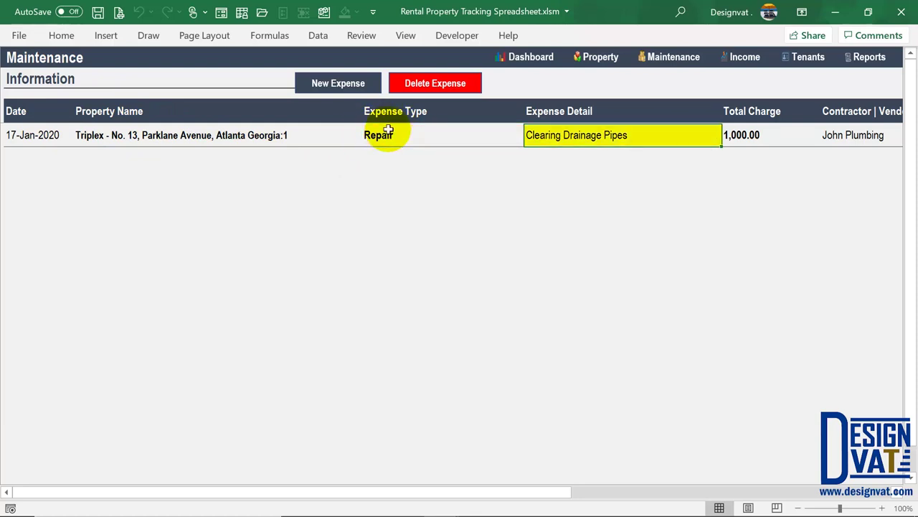
key("Right")
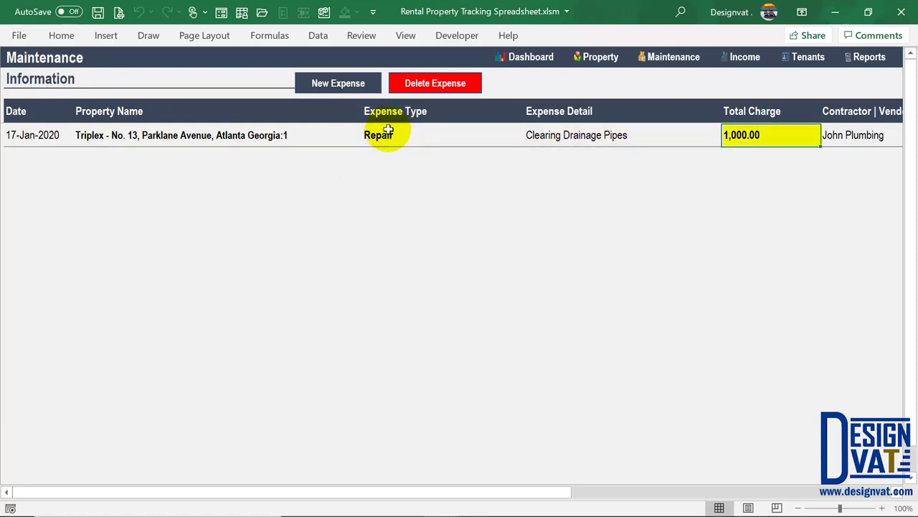
key("Right")
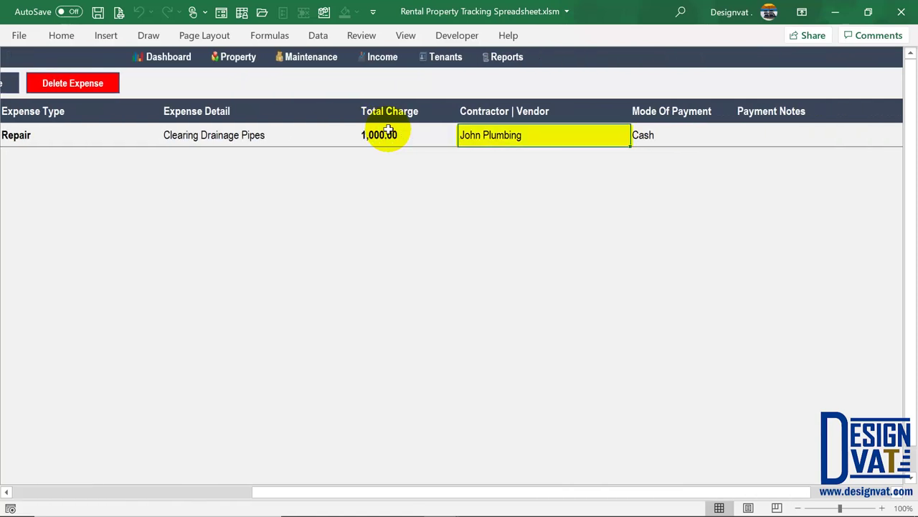
key("Right")
key("Right")
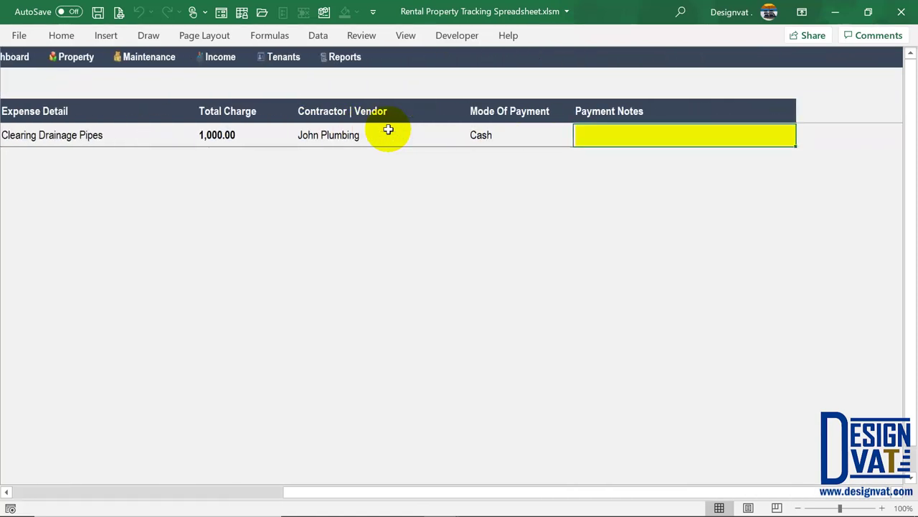
double_click(622, 134)
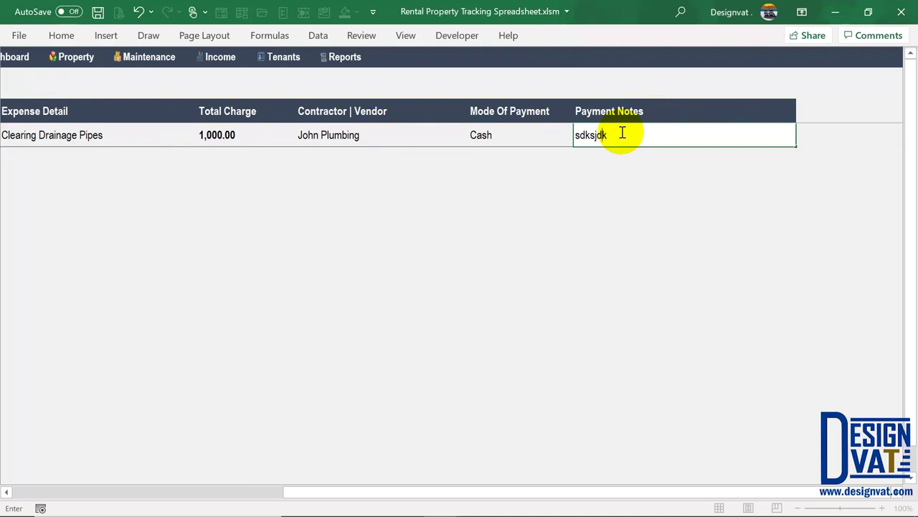
left_click(529, 137)
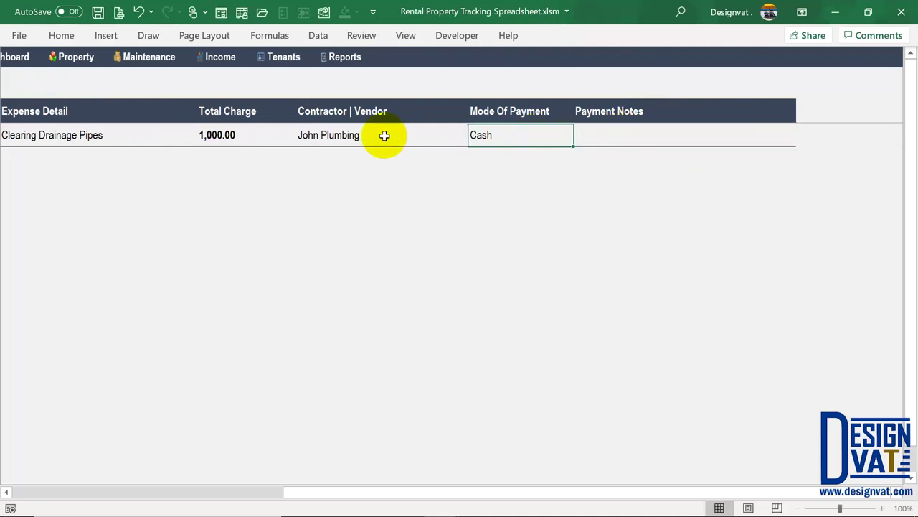
Re-enter John Plumbing in the contractor cell and open a fresh expense form
double_click(381, 136)
type("sdkd")
key("BackSpace")
key("Return")
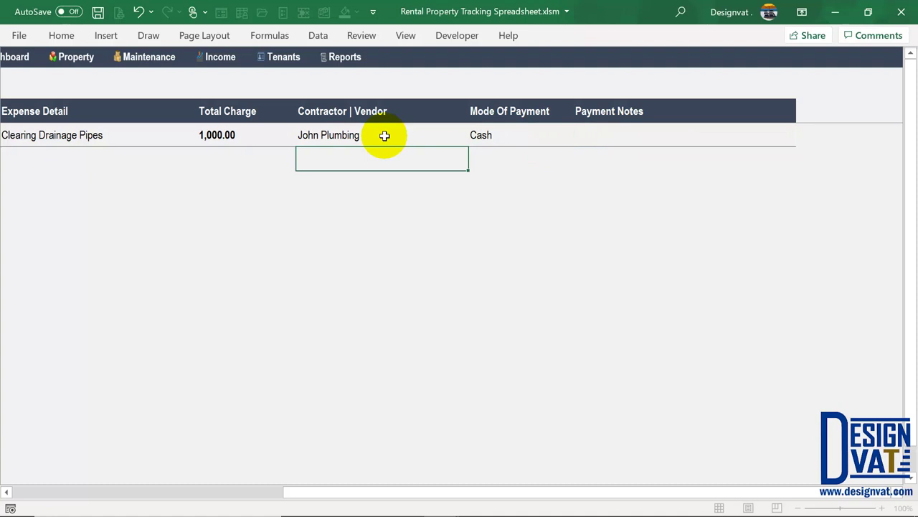
left_click_drag(295, 494, 7, 490)
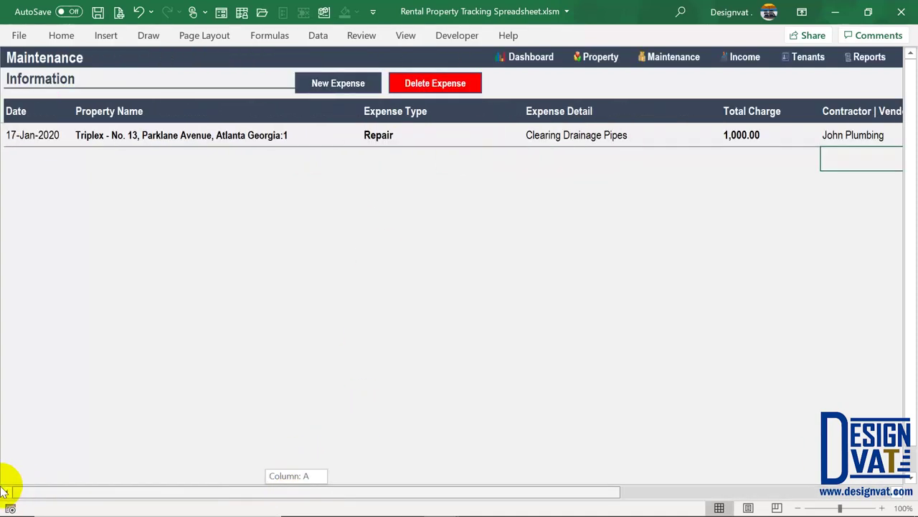
left_click(17, 134)
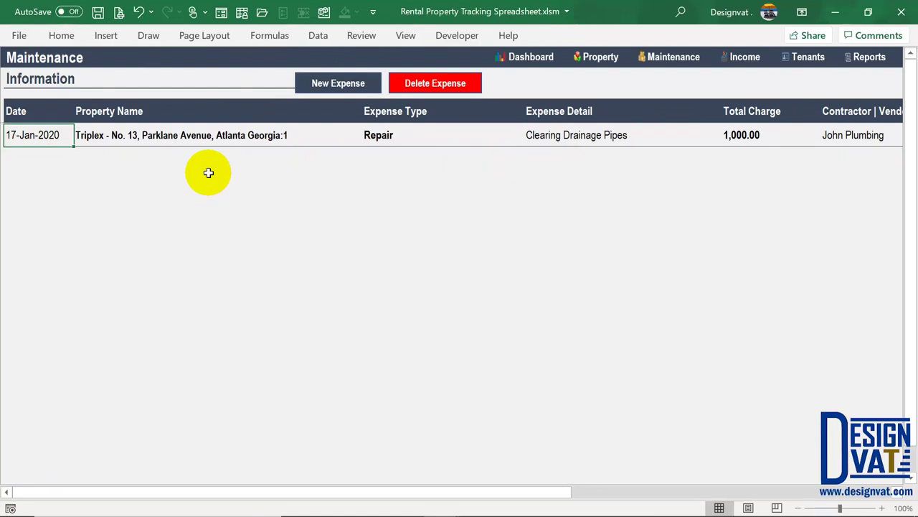
left_click(340, 91)
Fill in 17-Jan-2020, Mark Electricals, Georgia:2, Maintenance, detail 'Testing All Circuits'
double_click(340, 122)
type("01")
key("Tab")
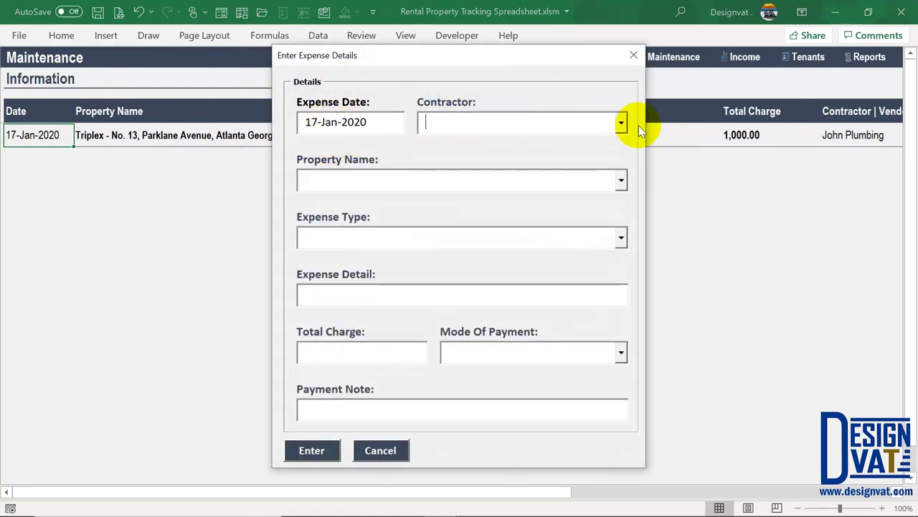
left_click(621, 123)
left_click(542, 165)
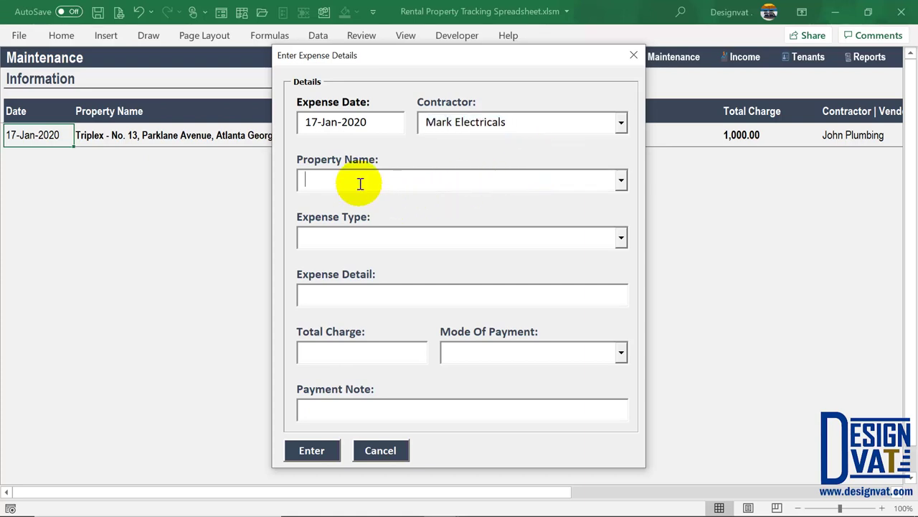
left_click(622, 181)
left_click(511, 216)
left_click(411, 238)
left_click(620, 239)
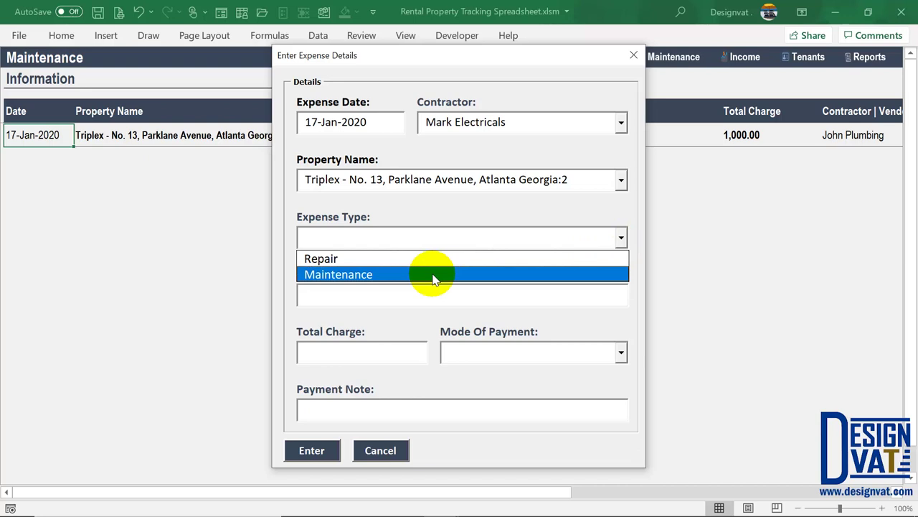
left_click(427, 278)
left_click(350, 294)
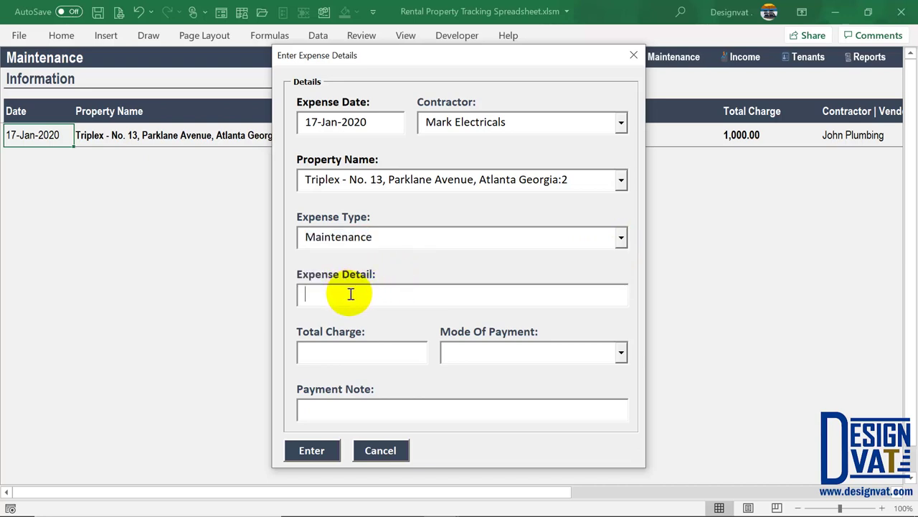
type("Testing All Circuits")
Set the charge to 400 paid by Debit | Credit Card and submit the expense
left_click(406, 352)
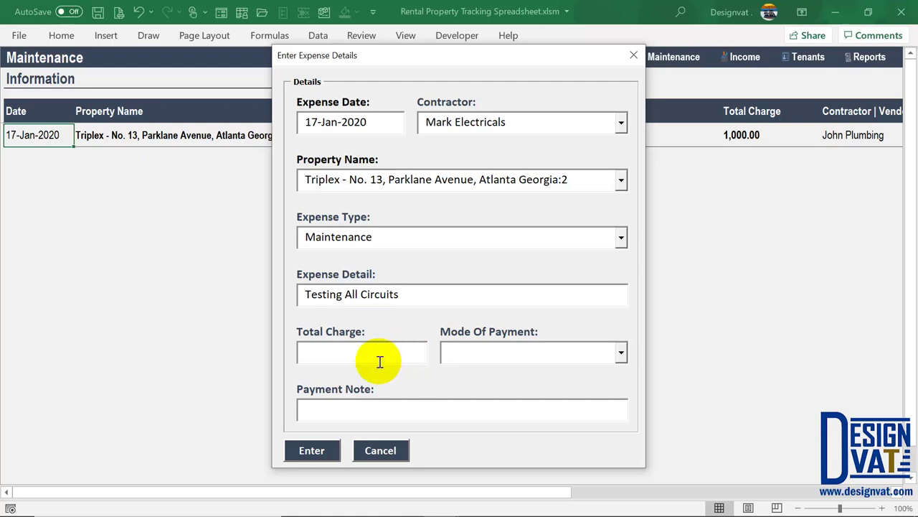
type("400.00")
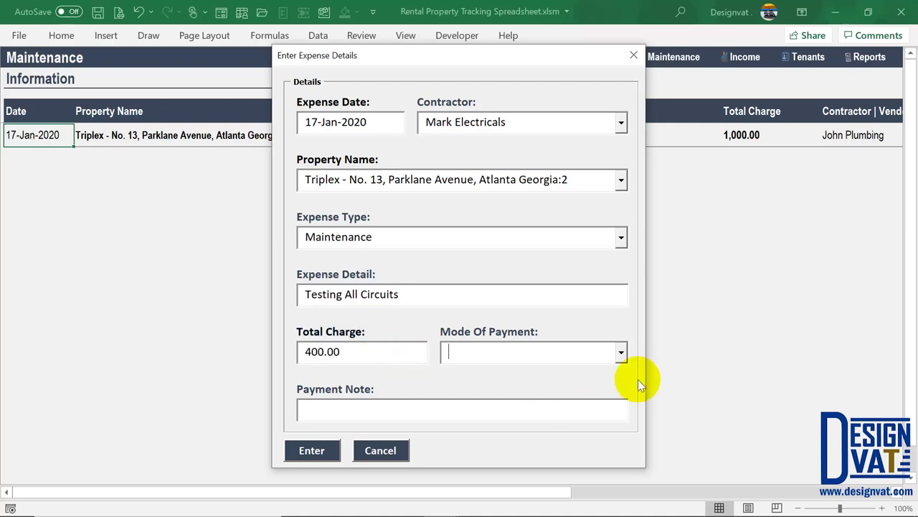
left_click(621, 353)
left_click(535, 386)
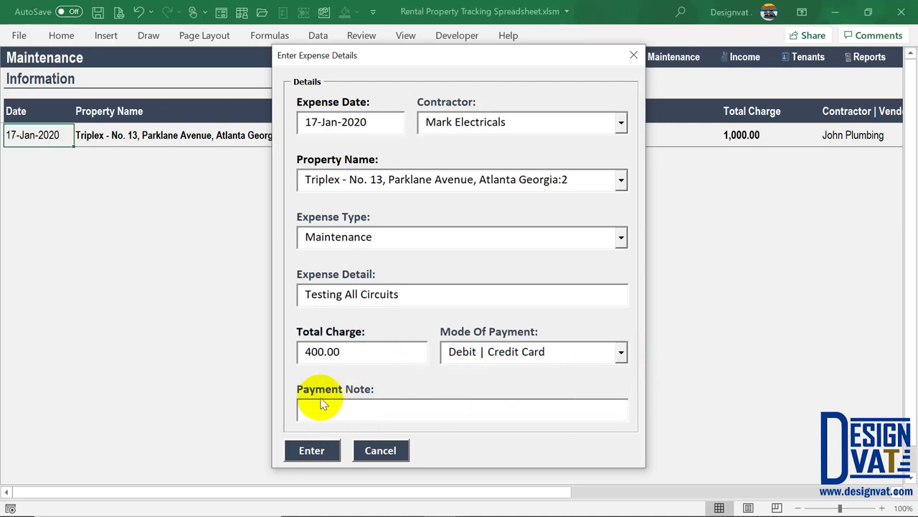
left_click(311, 450)
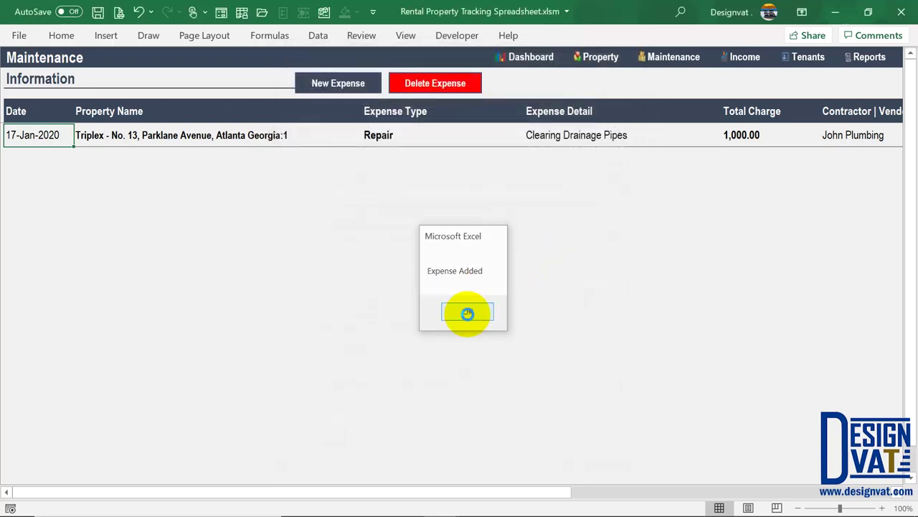
left_click(467, 313)
Review both expense rows, glance at the Property sheet, then go to the Tenant sheet
left_click(34, 138)
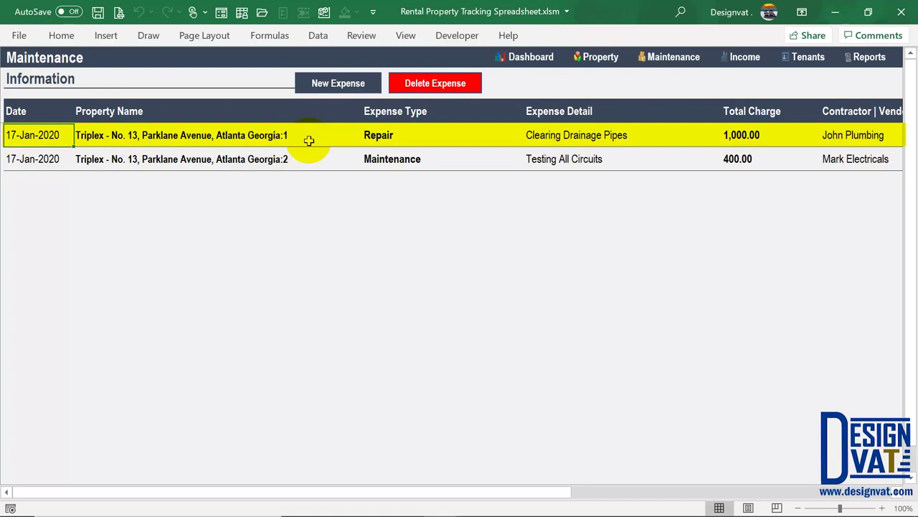
left_click(286, 158)
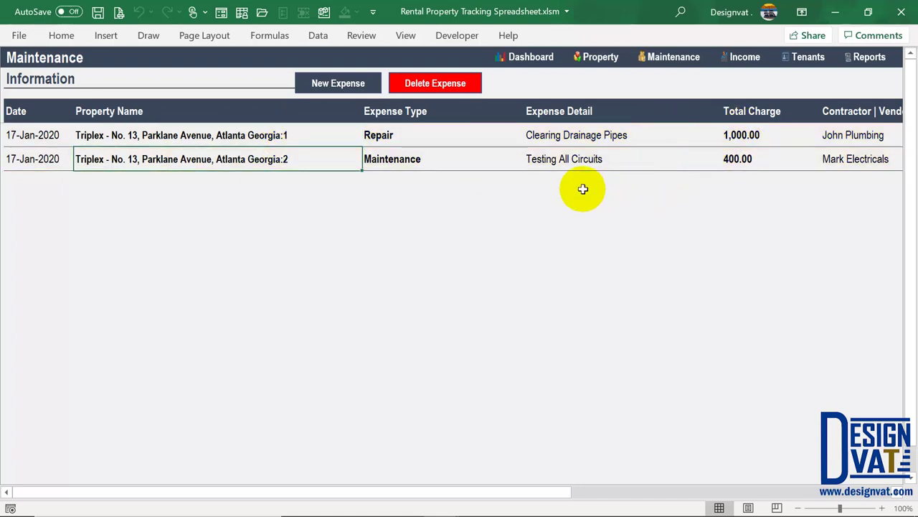
left_click(601, 58)
left_click(684, 57)
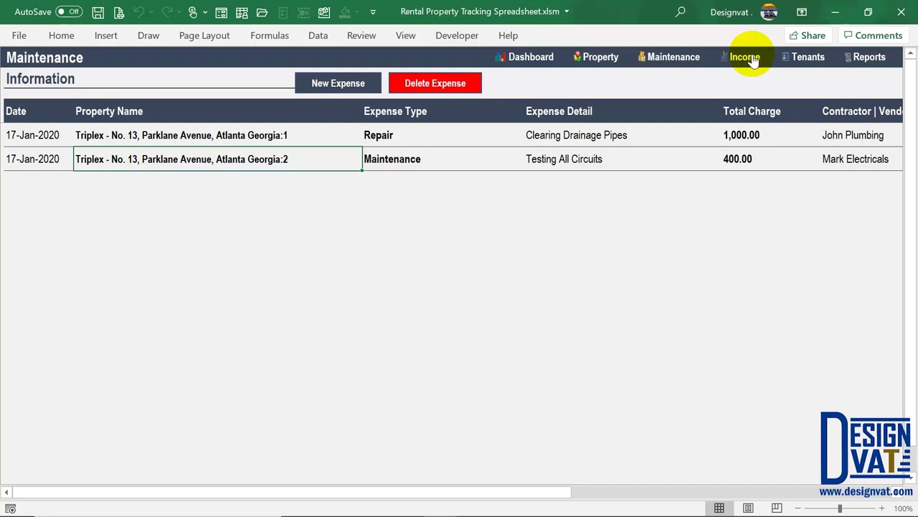
left_click(810, 63)
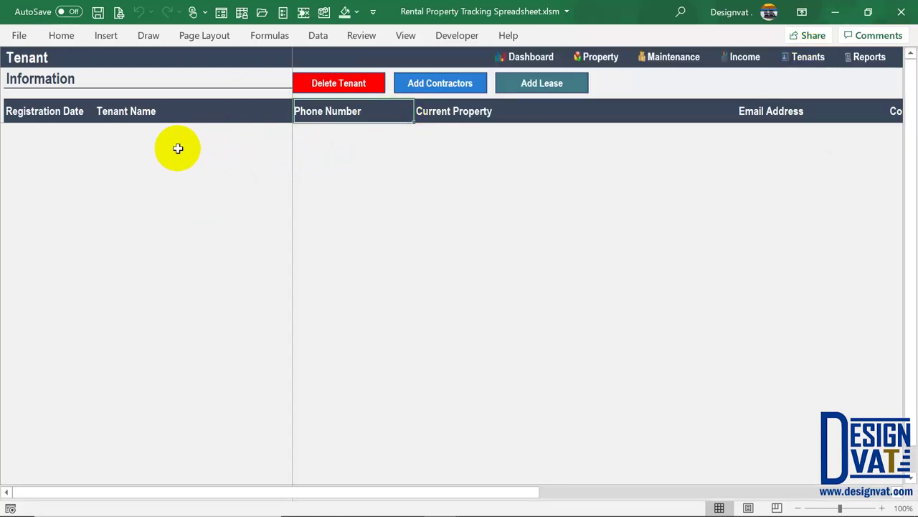
Register the first tenant dated 17-Feb-2019 with their name and phone number
double_click(52, 128)
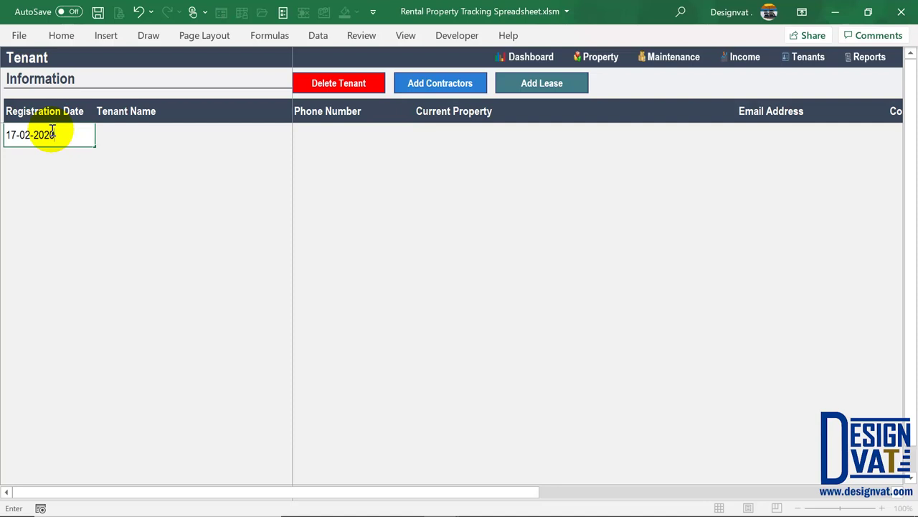
double_click(63, 135)
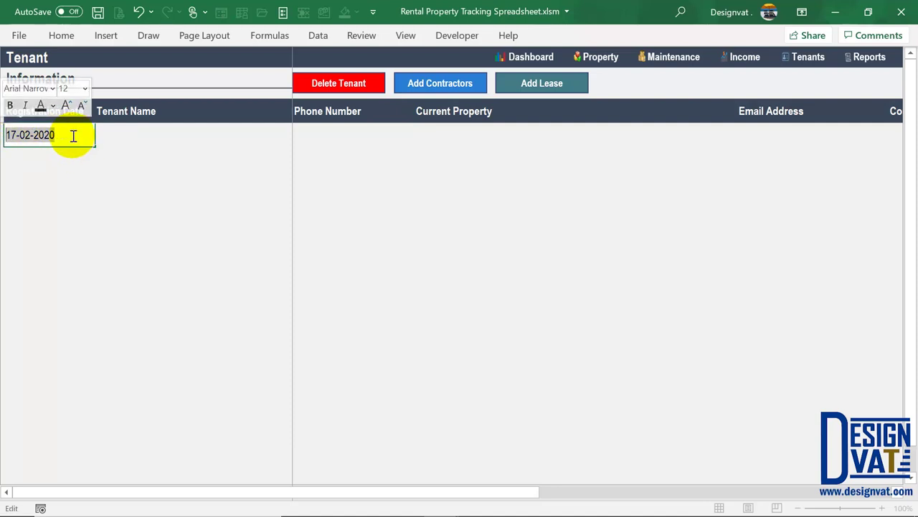
left_click_drag(62, 136, 48, 135)
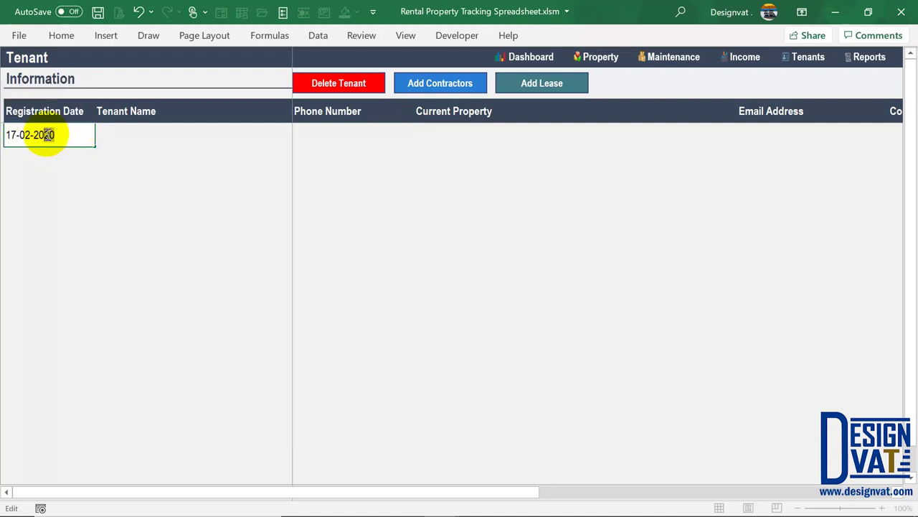
type("19")
left_click(164, 131)
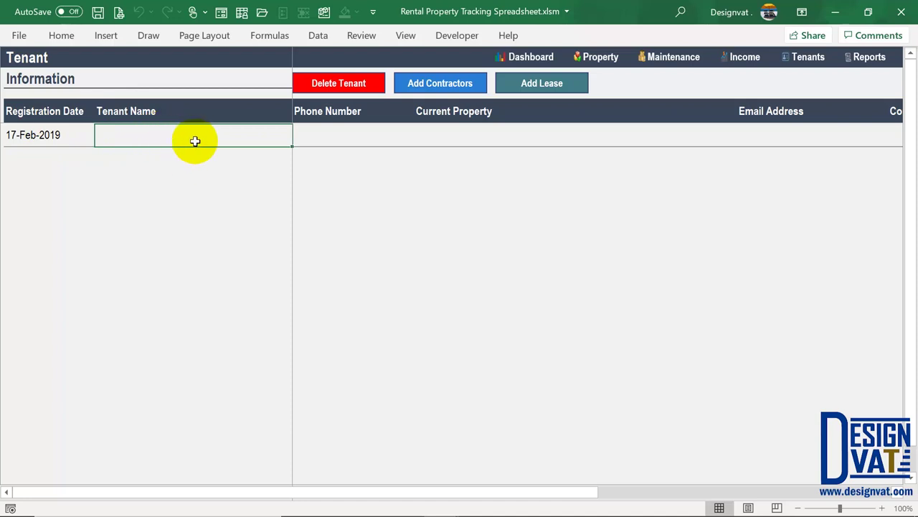
type("Rose Random")
key("Tab")
type("0202 3")
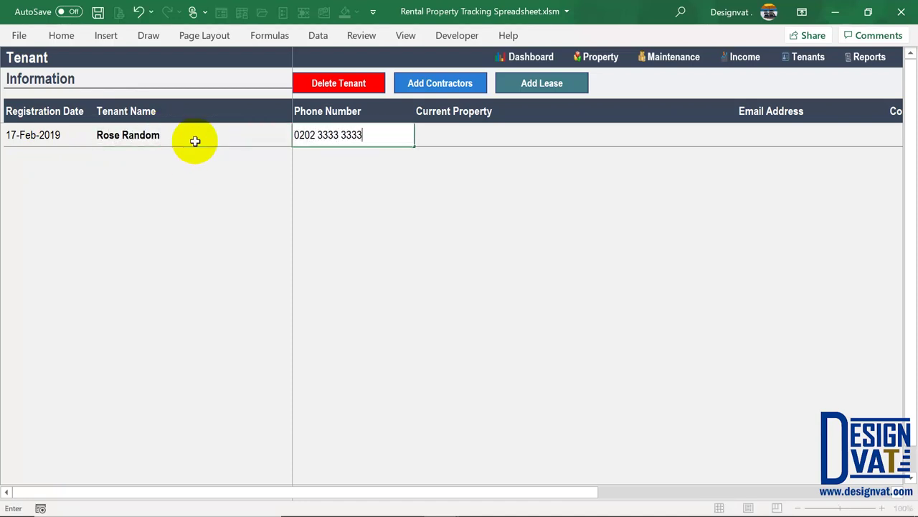
key("Tab")
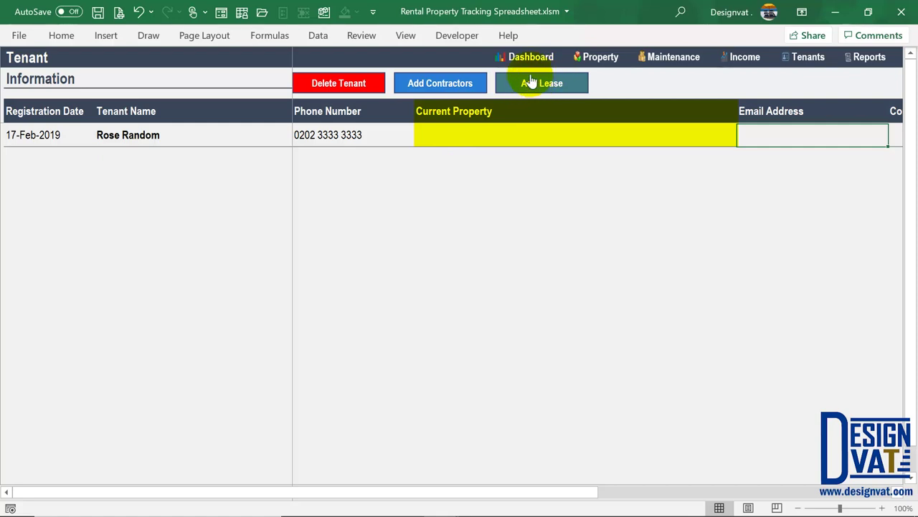
Add the first tenant's e-mail address in their row
left_click(141, 131)
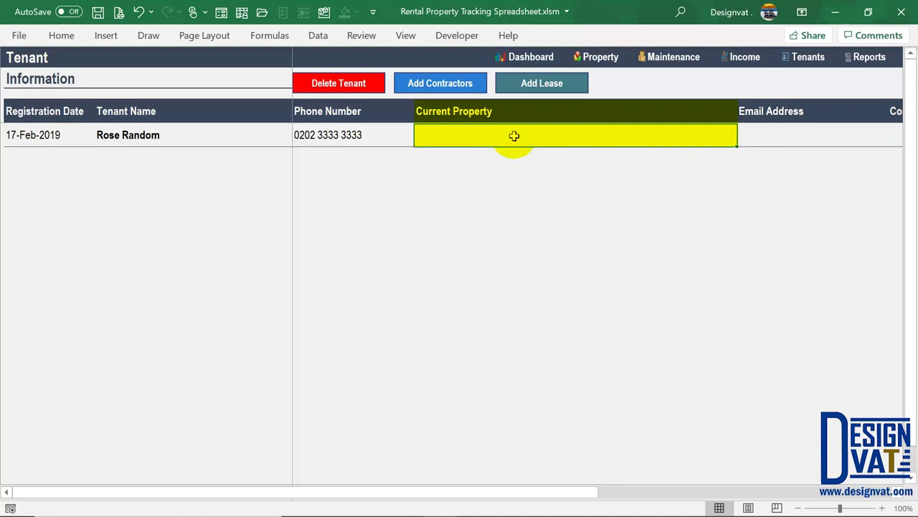
left_click(335, 136)
left_click(788, 137)
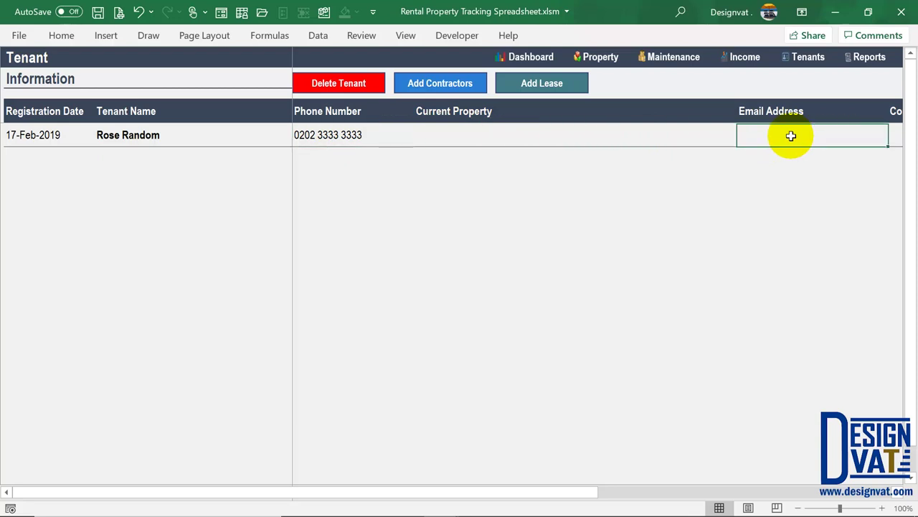
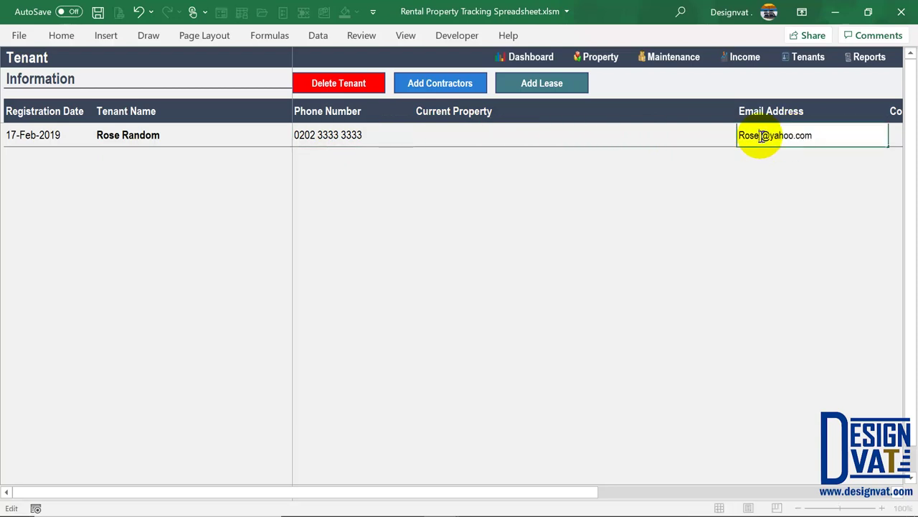
key("Tab")
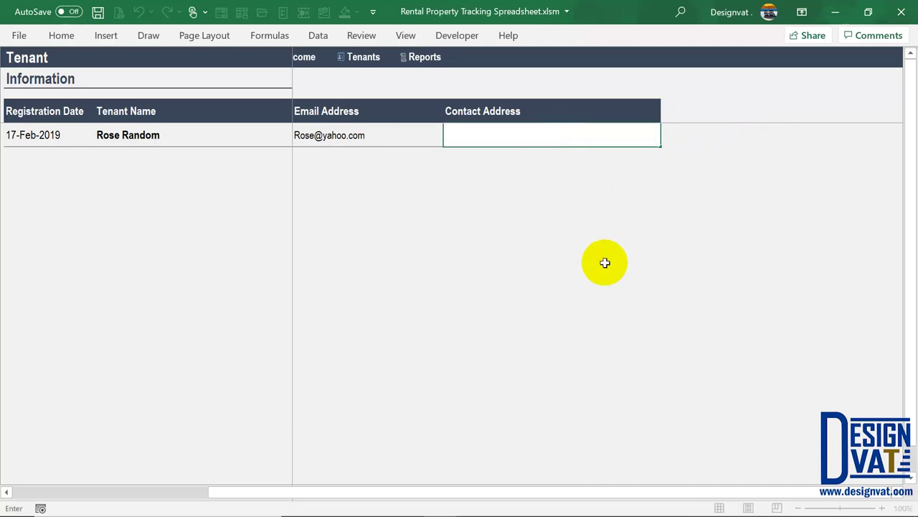
left_click_drag(231, 494, 21, 478)
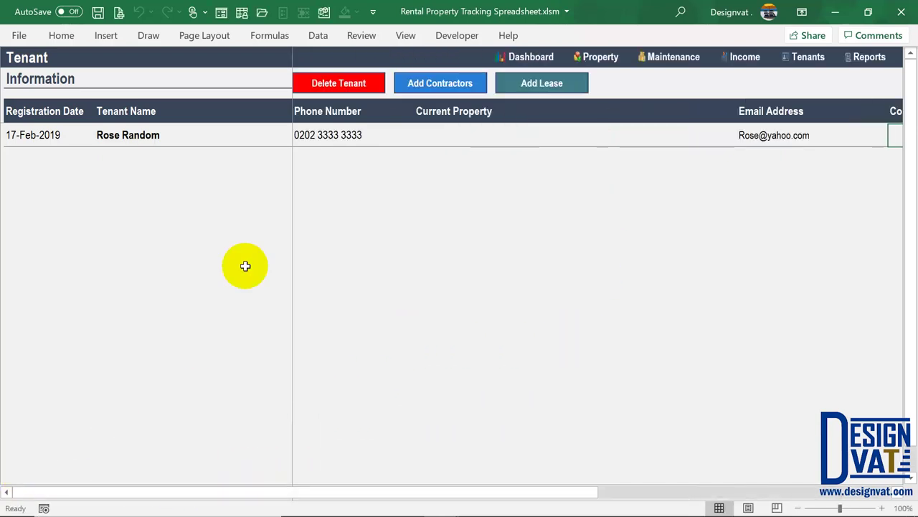
Add a second tenant dated 17-Feb-2019 with their name, phone number and e-mail address
double_click(60, 153)
type("43513")
key("Tab")
type("John Random")
key("Tab")
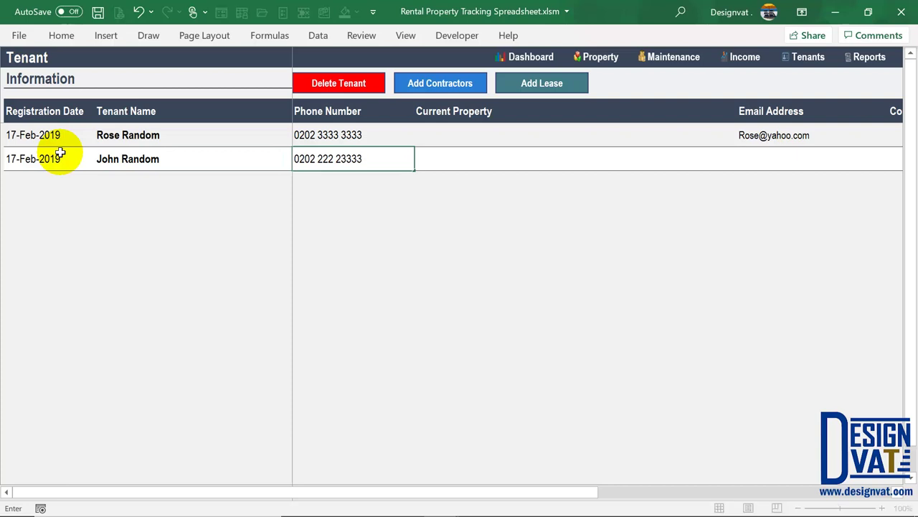
key("Tab")
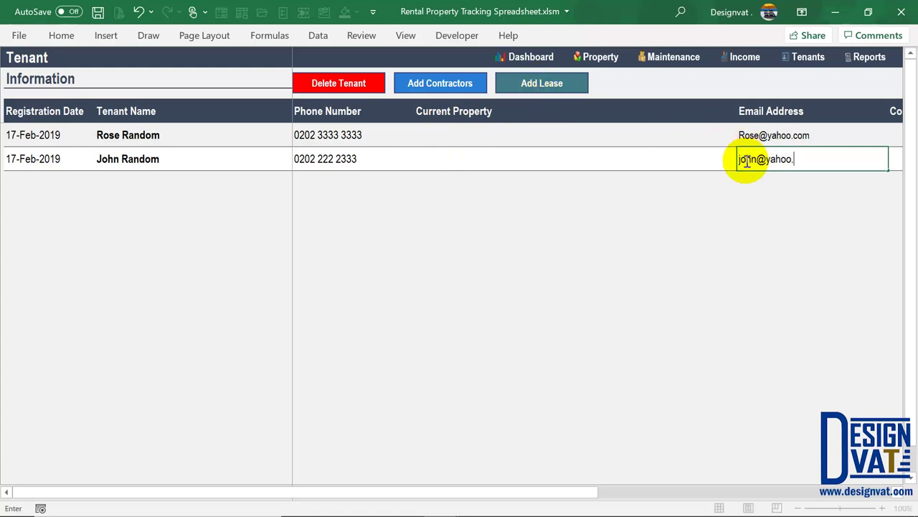
key("Tab")
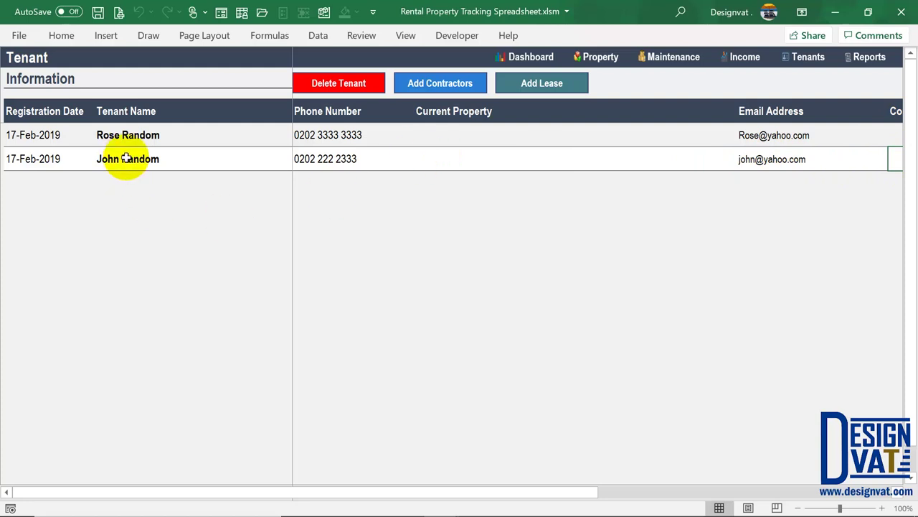
Check the Income sheet, then select both tenants' names and open the Lease sheet
left_click(746, 61)
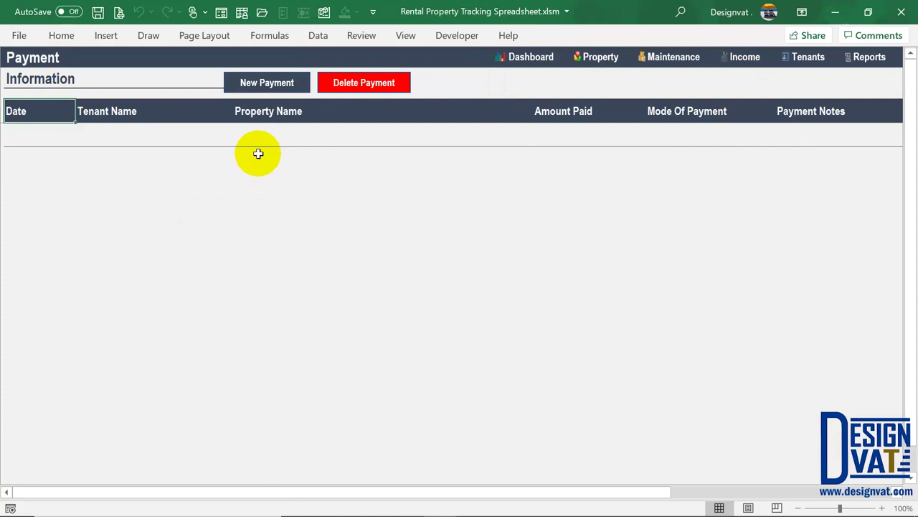
left_click(807, 64)
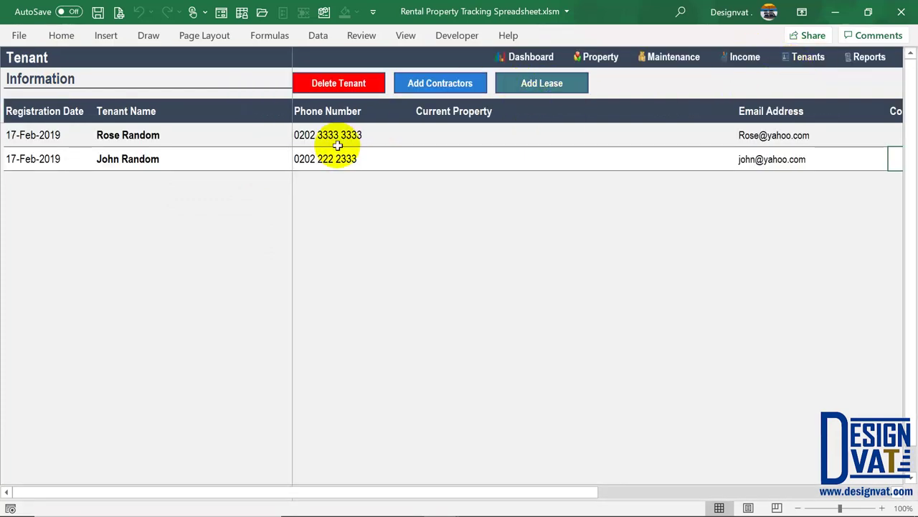
left_click_drag(158, 136, 158, 154)
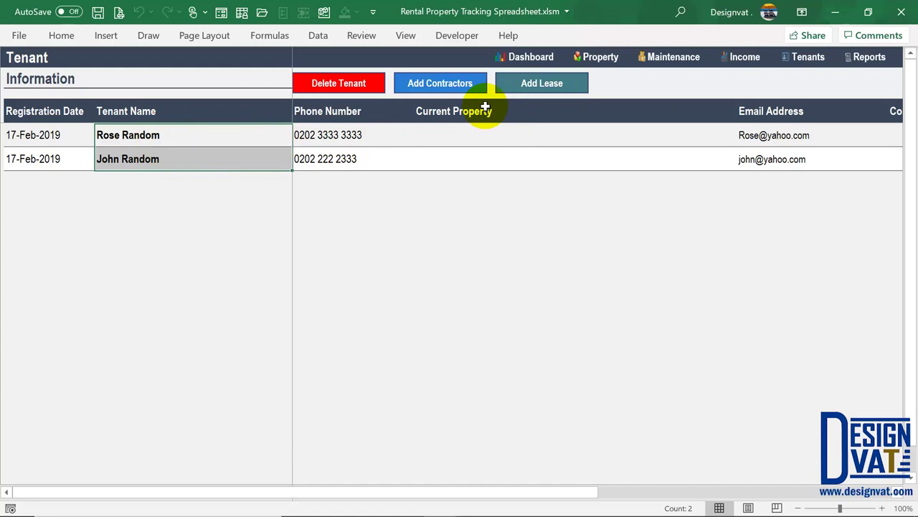
left_click(544, 87)
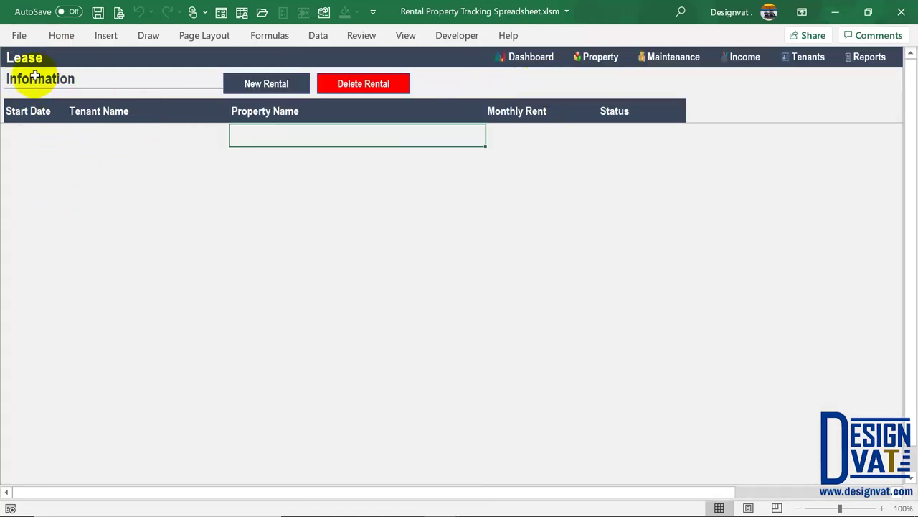
Start a rental entry with a January start date, triplex unit 1 and the first tenant
left_click(262, 86)
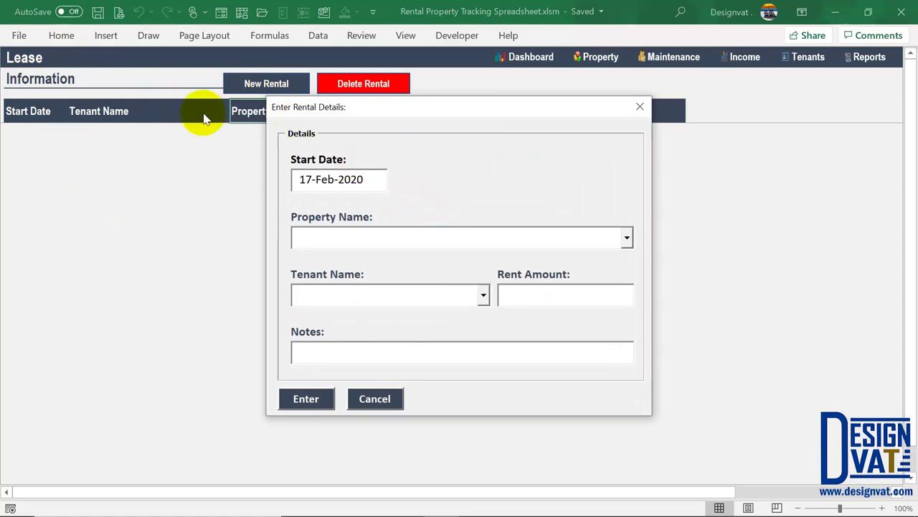
left_click_drag(379, 180, 297, 179)
left_click(369, 180)
double_click(324, 182)
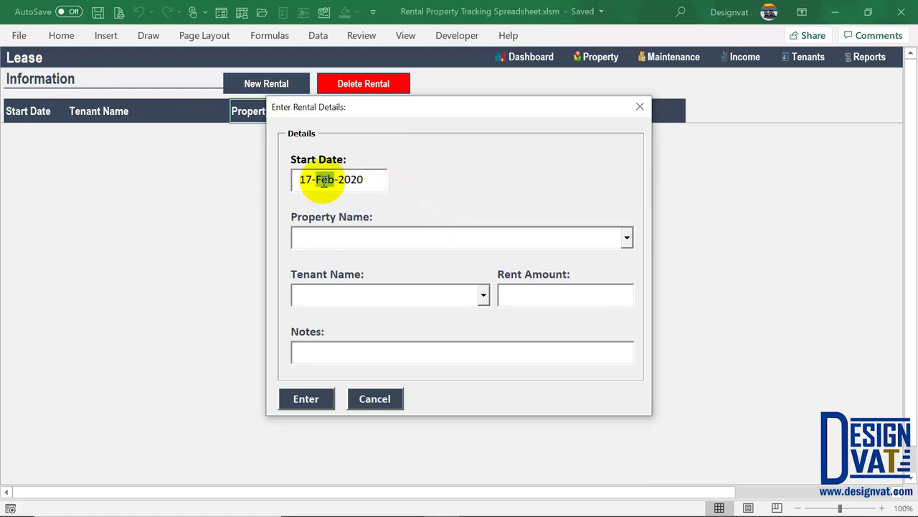
left_click(343, 240)
left_click(627, 238)
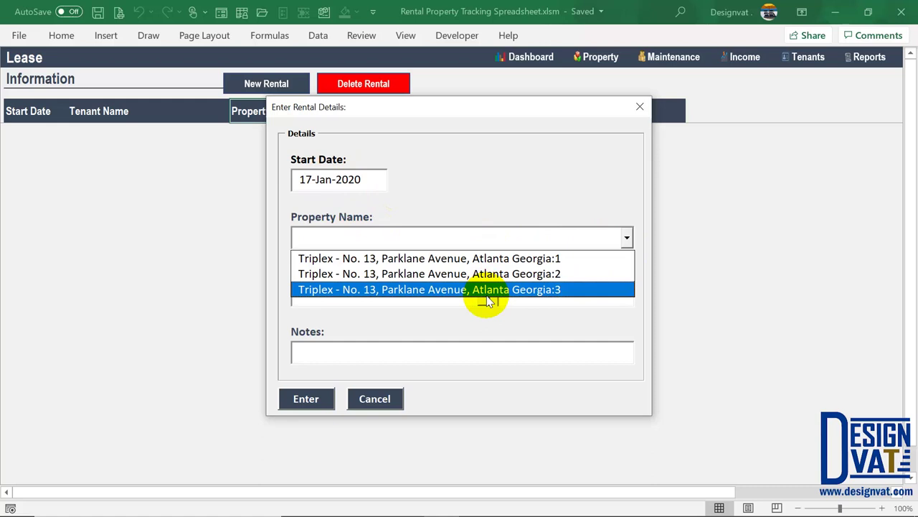
left_click(492, 259)
left_click(352, 289)
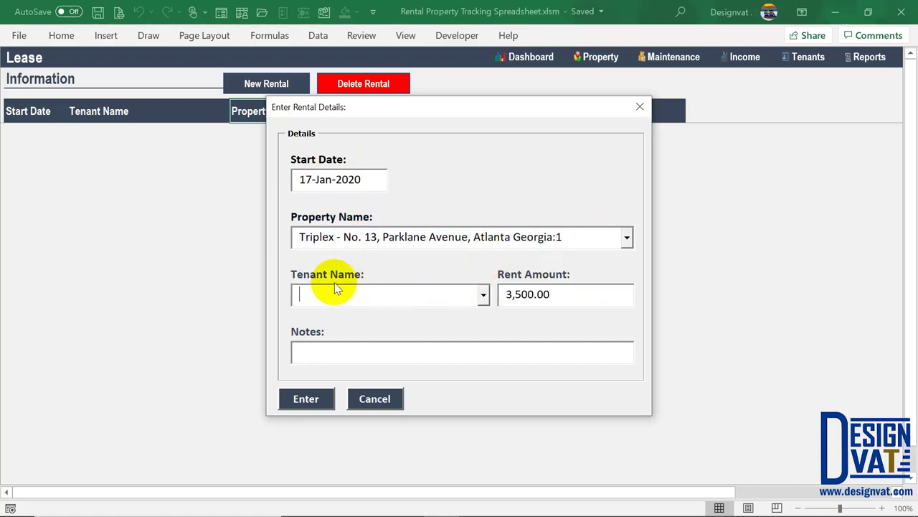
left_click(484, 294)
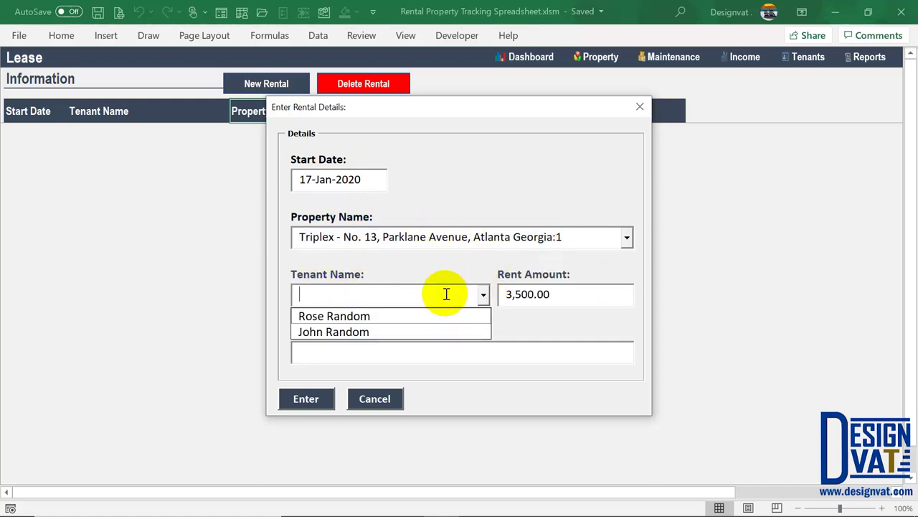
left_click(337, 317)
left_click(567, 302)
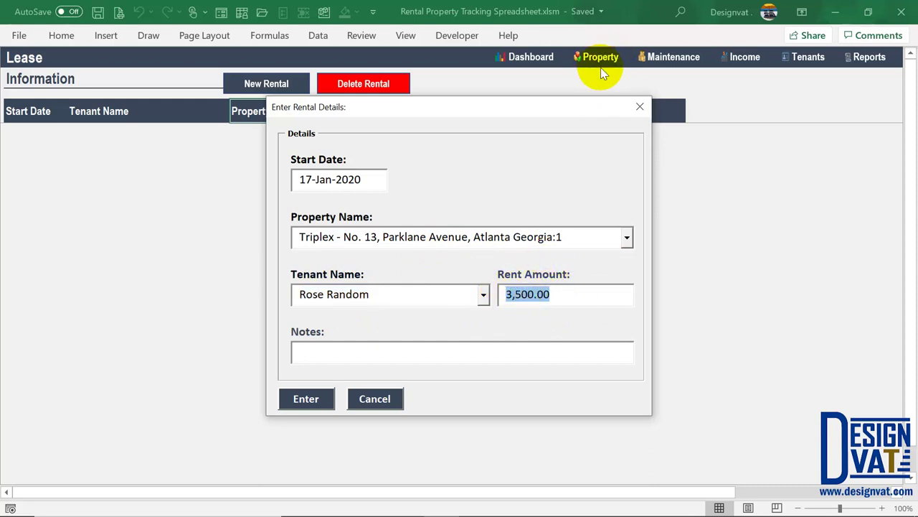
Switch the property to triplex unit 2, then cancel the form and go to the Property sheet
left_click(627, 238)
left_click(533, 273)
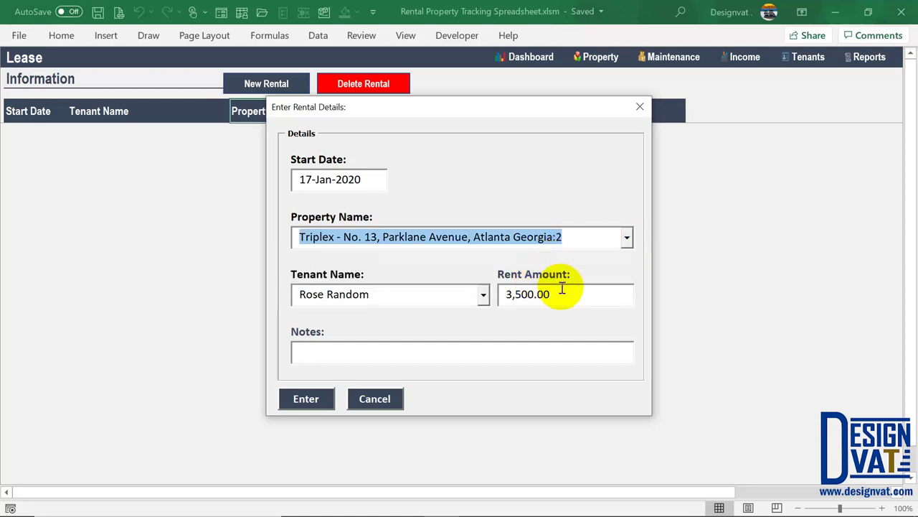
key("Tab")
key("Tab")
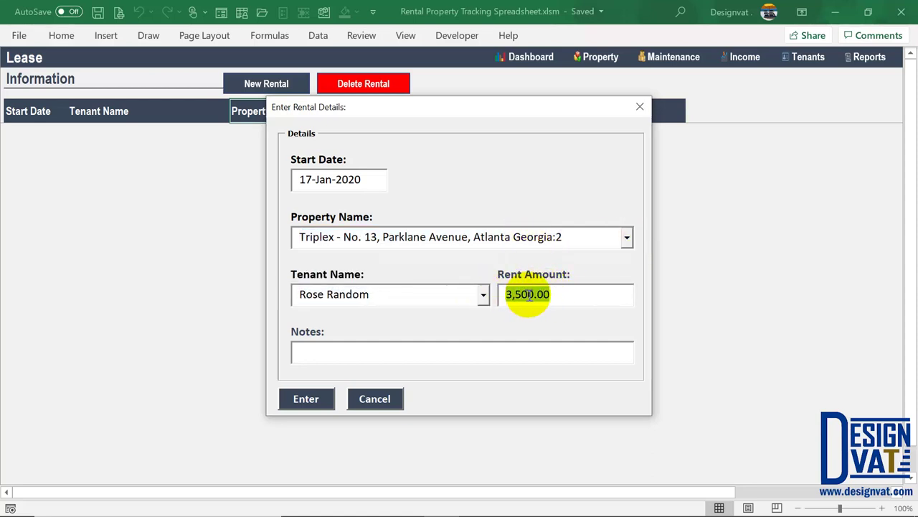
left_click(373, 397)
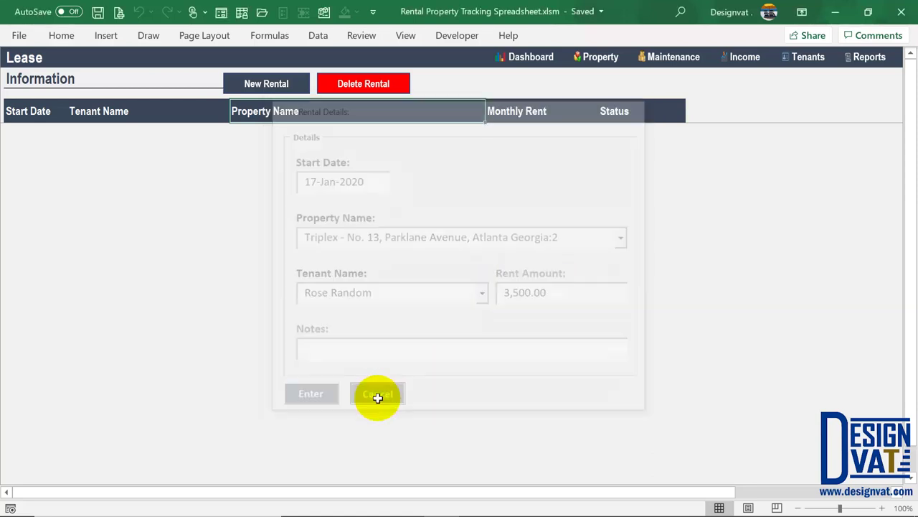
left_click(602, 59)
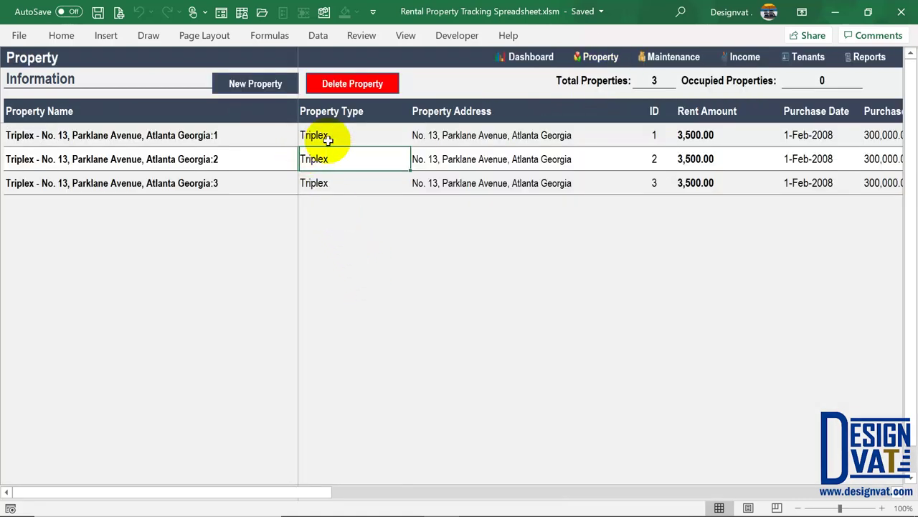
Set the rent amounts of triplex units 2 and 3 to 4,000 and 5,000
left_click_drag(339, 131, 327, 180)
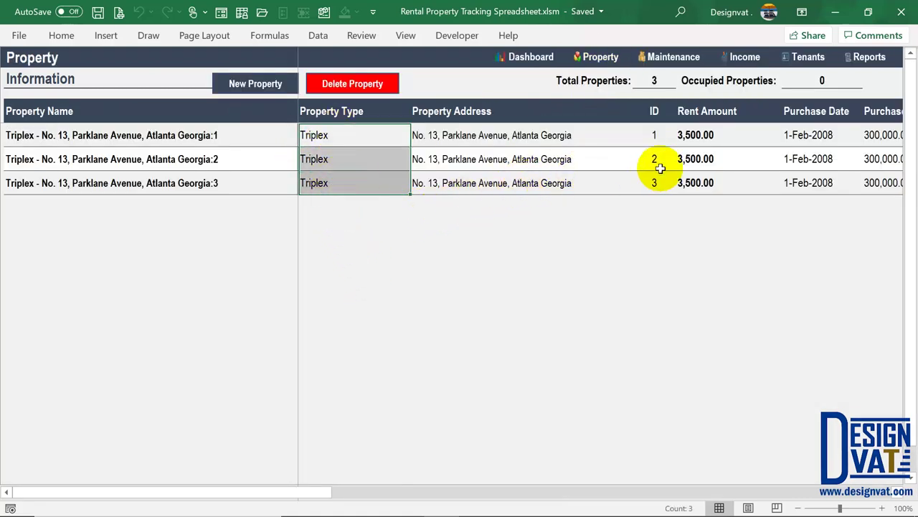
left_click(706, 158)
type("4")
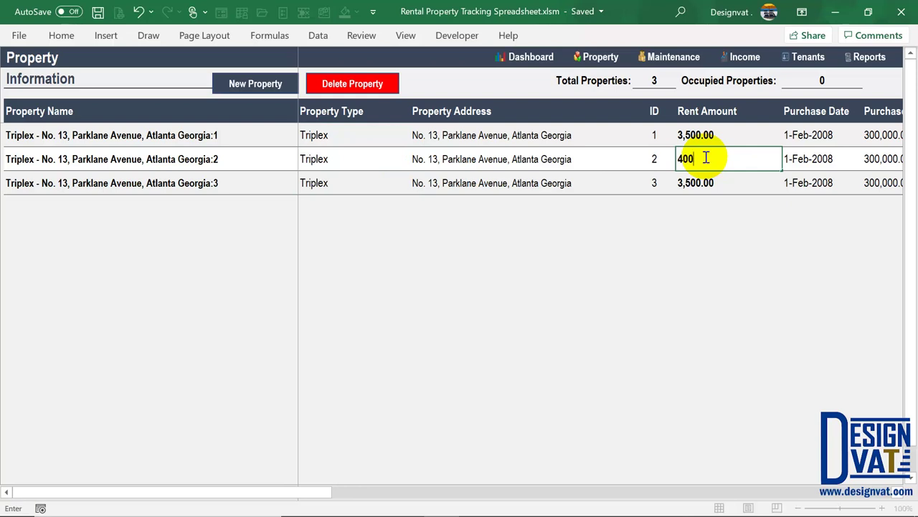
key("Return")
type("400")
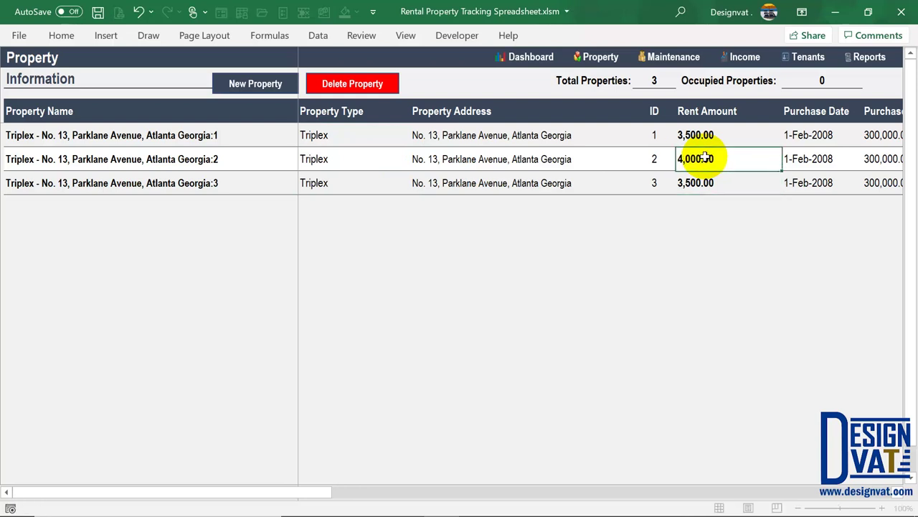
key("Return")
type("5,000")
key("Return")
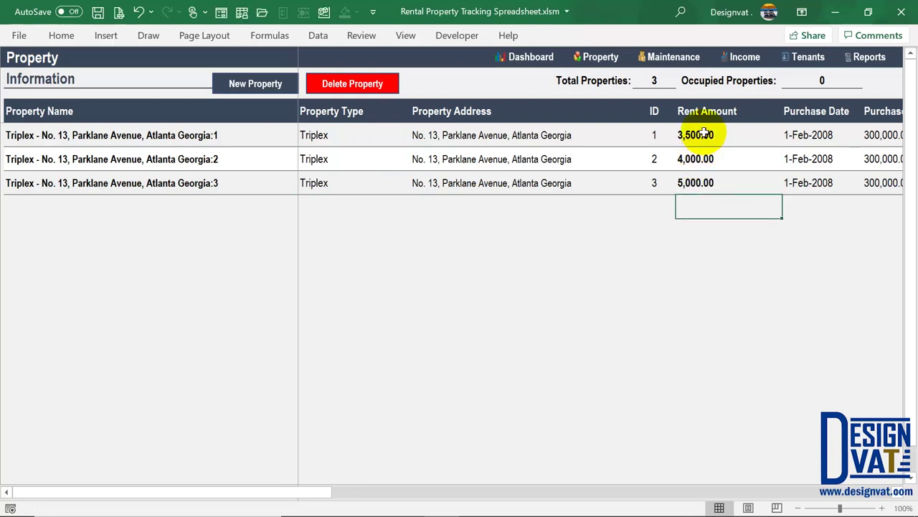
Review all three units' rent amounts, then go to the Tenant sheet
left_click_drag(706, 135, 697, 181)
left_click(147, 140)
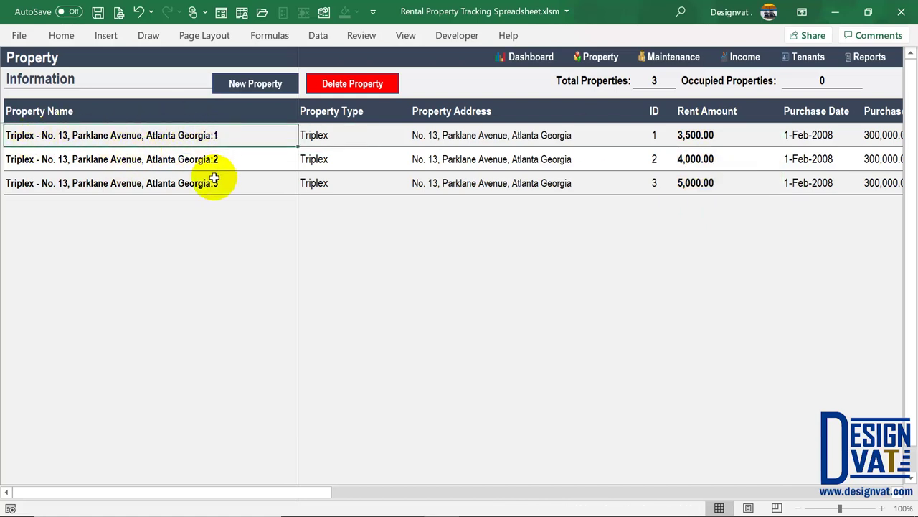
left_click(700, 138)
left_click(708, 159)
left_click(693, 183)
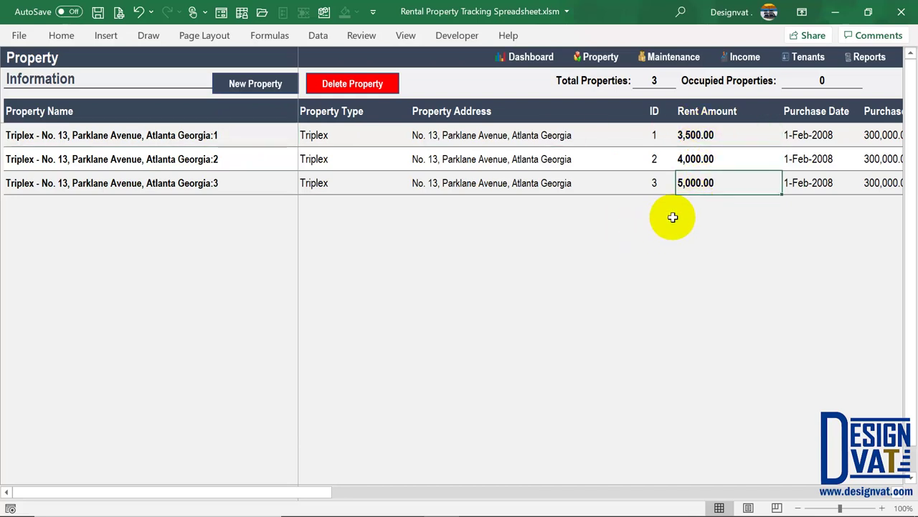
left_click(807, 58)
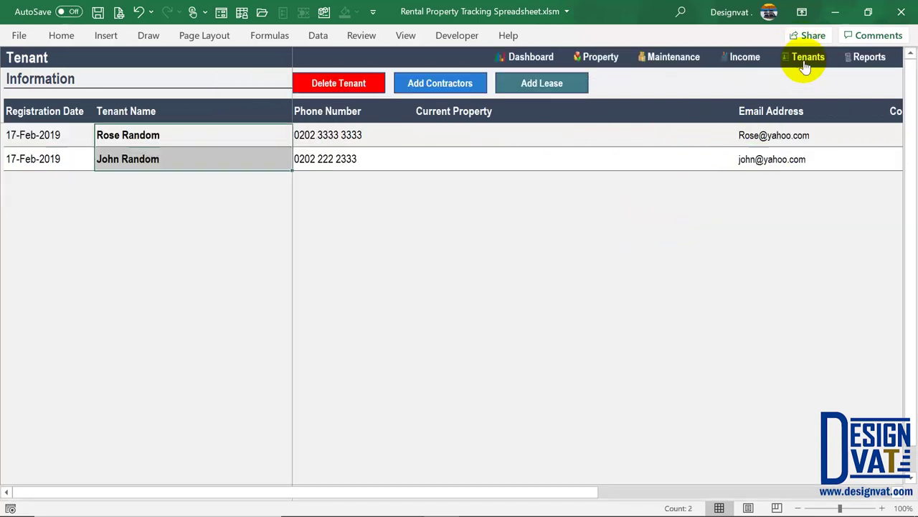
Start a new rental on the Lease sheet and choose triplex unit 3 as the property
left_click(538, 85)
left_click(268, 86)
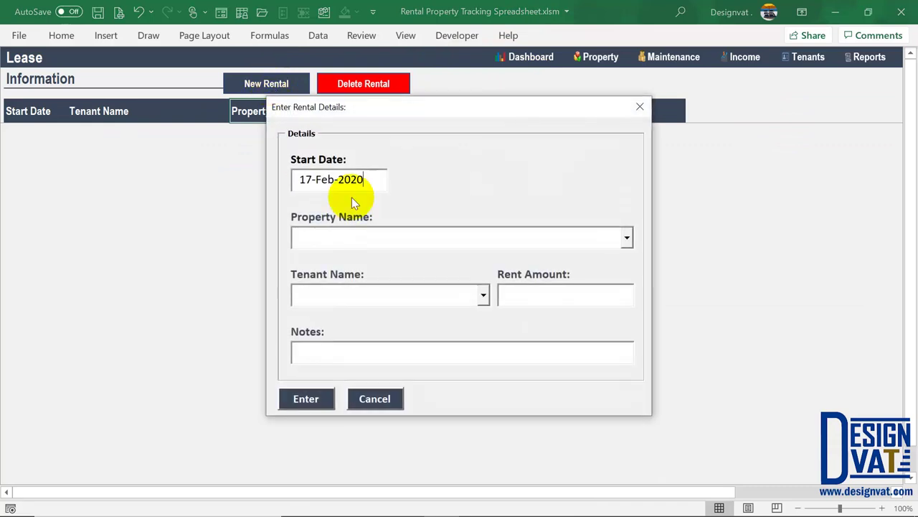
left_click(625, 235)
left_click(572, 260)
left_click_drag(555, 292, 502, 293)
left_click(626, 242)
left_click(550, 274)
left_click(555, 294)
left_click_drag(556, 295, 502, 294)
left_click(627, 238)
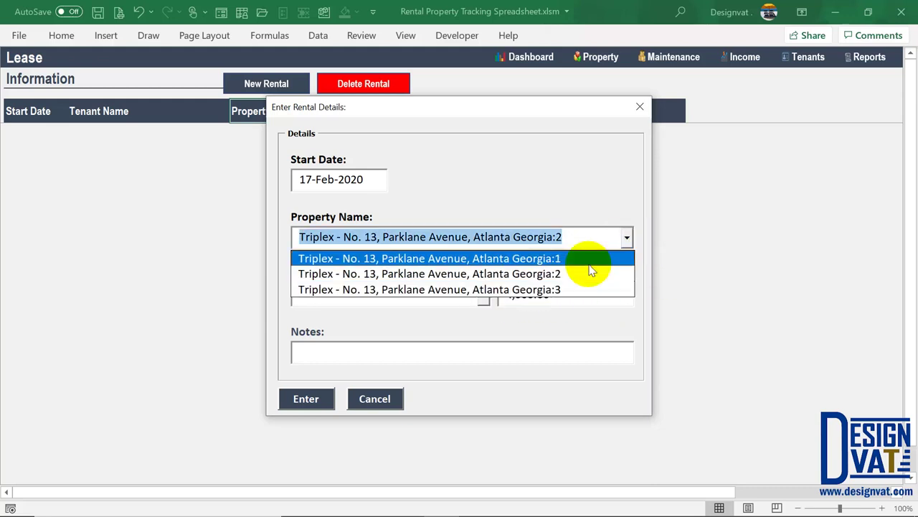
left_click(550, 292)
left_click_drag(584, 299, 503, 296)
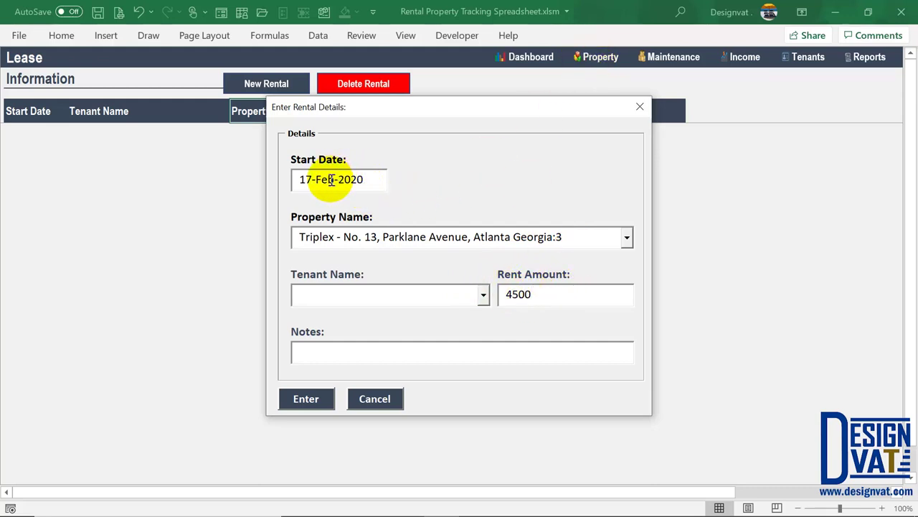
Set the start date to 17-Jan-2020, pick the first tenant, and submit at 4,500.00 rent
key("BackSpace")
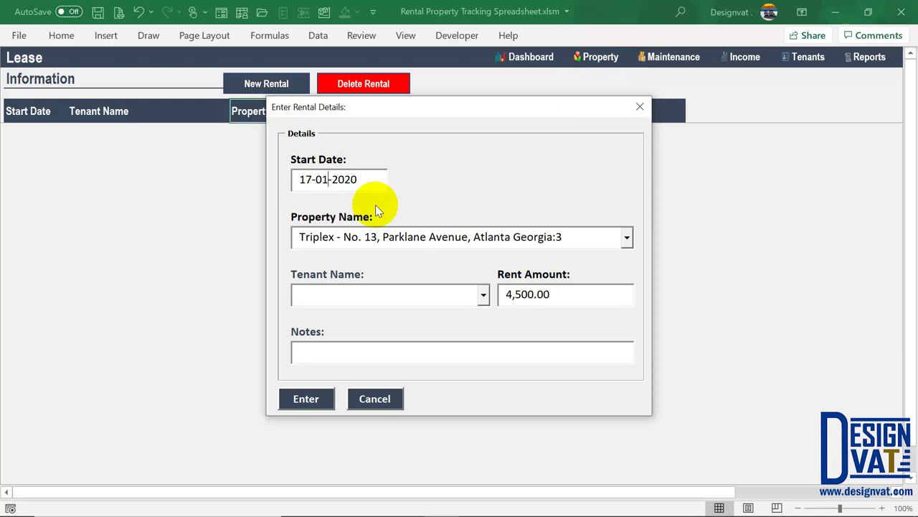
key("Tab")
left_click(358, 178)
left_click(484, 296)
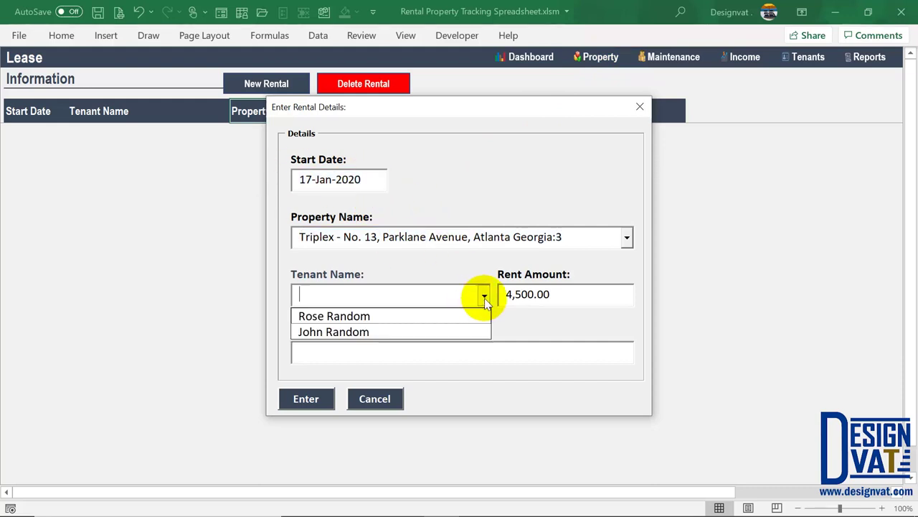
left_click(416, 316)
left_click_drag(574, 237, 282, 232)
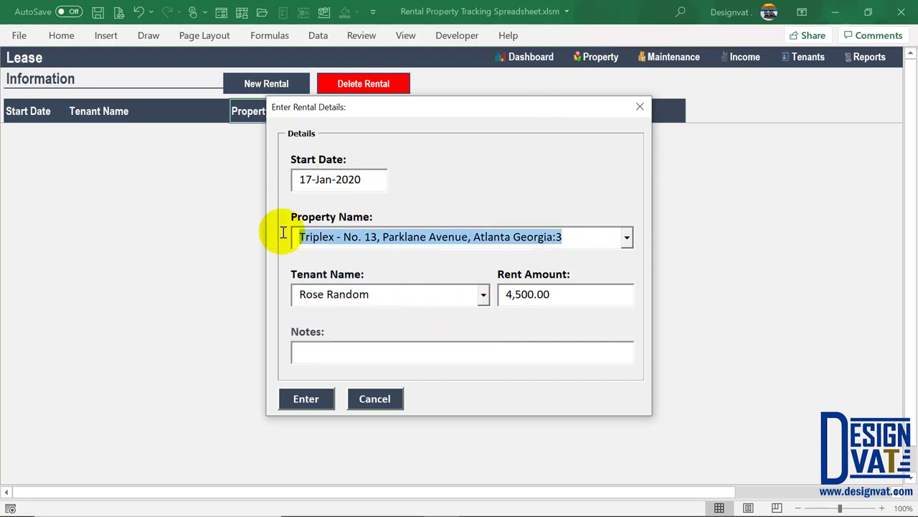
left_click(399, 359)
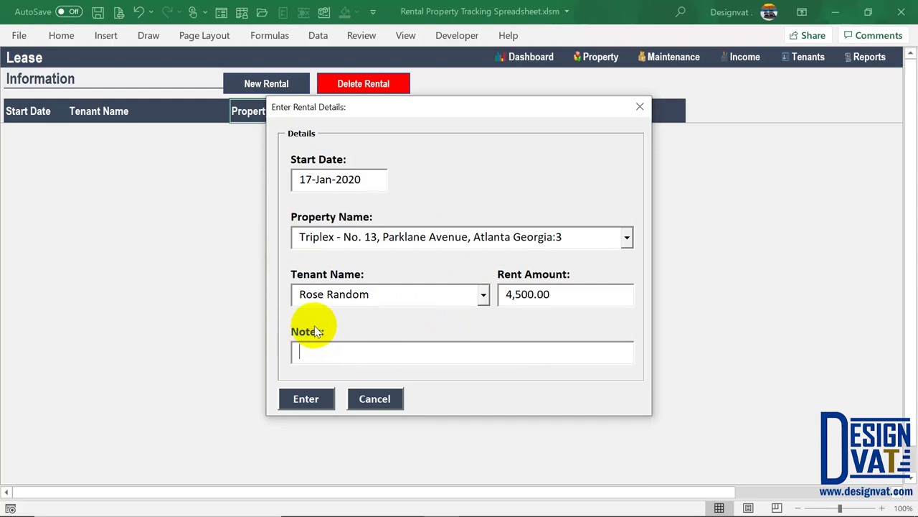
left_click(307, 398)
Dismiss the Lease Added message and review the new 17-Jan-2020 triplex unit 3 row at 4,500.00
left_click(467, 311)
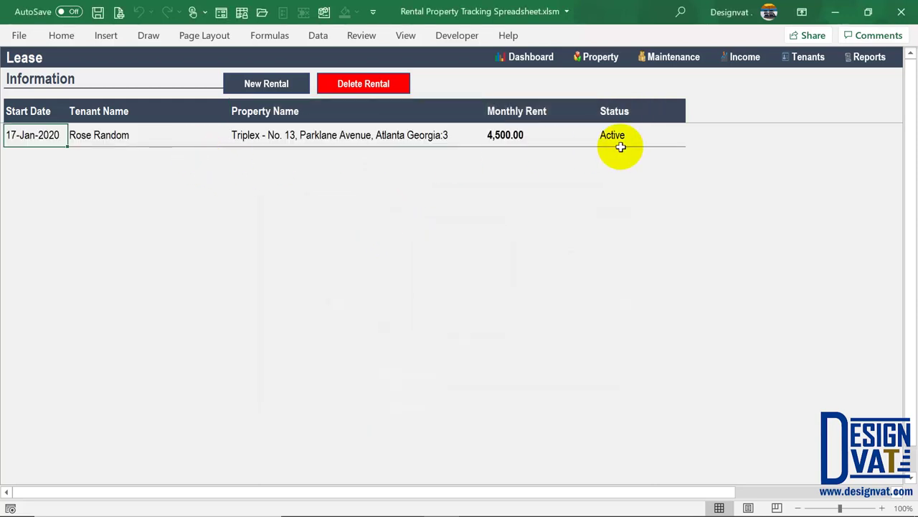
left_click_drag(37, 113, 41, 136)
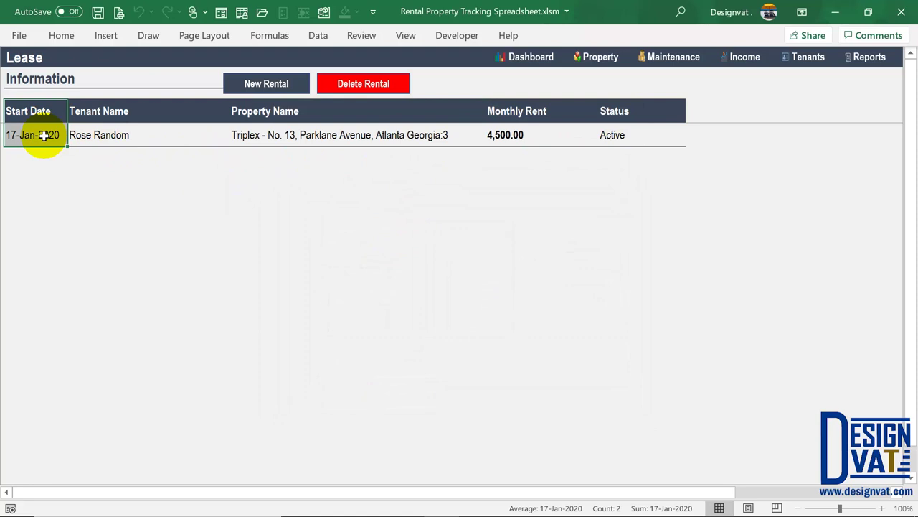
left_click(146, 131)
left_click(359, 134)
left_click(549, 131)
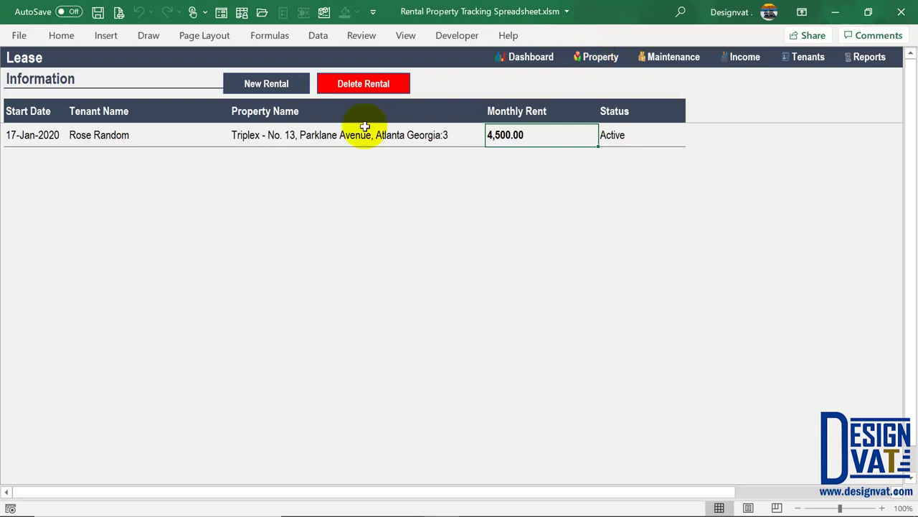
left_click(42, 135)
left_click(14, 143)
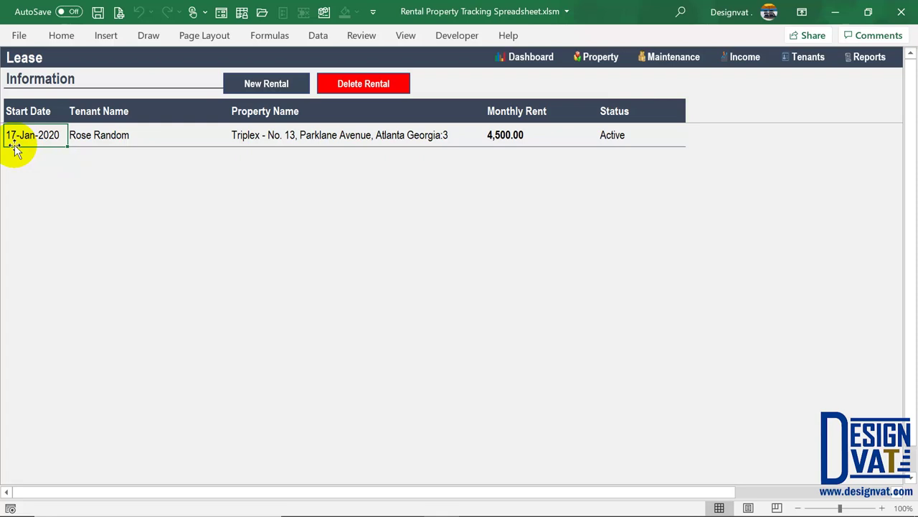
left_click(164, 139)
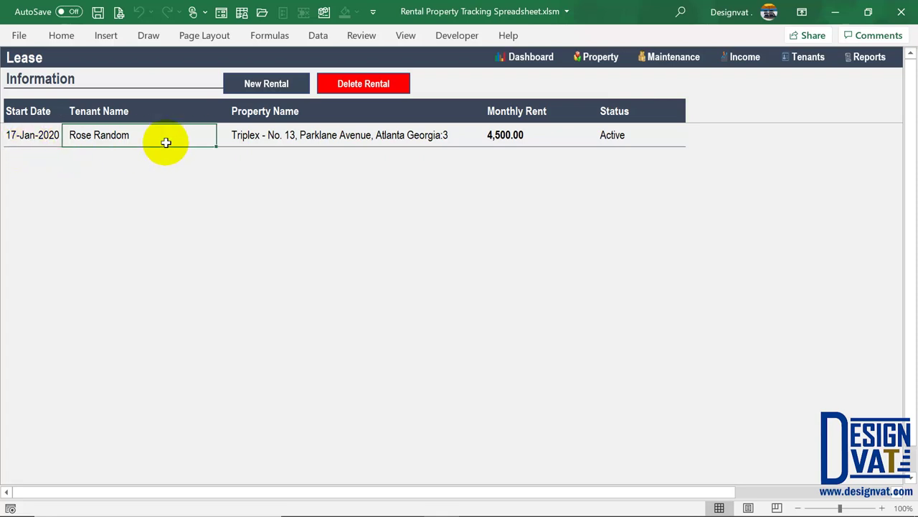
left_click(365, 140)
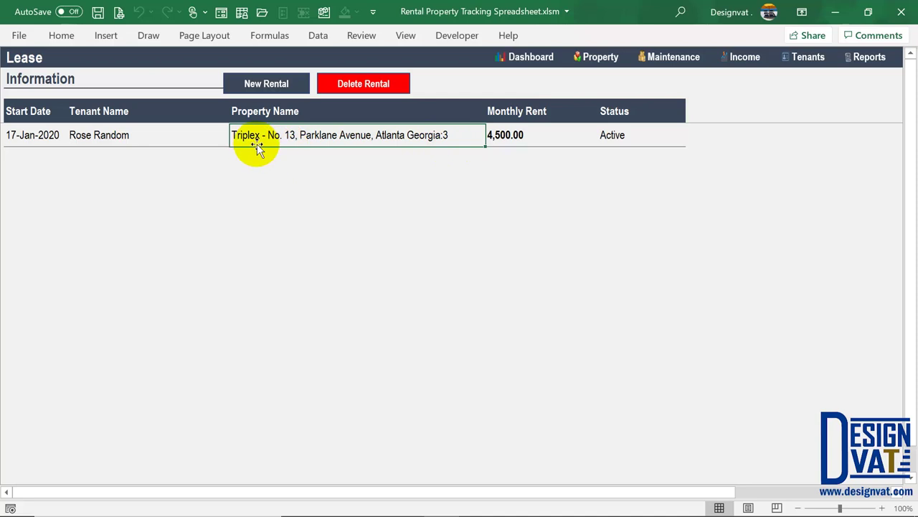
On the Property sheet, verify unit 3 shows the first tenant with an active 17-Jan-2020 lease
left_click(596, 57)
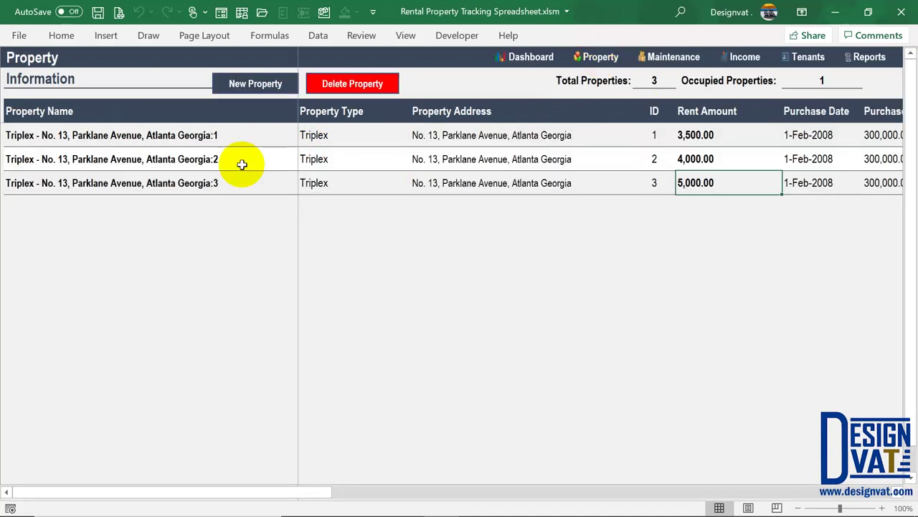
left_click(206, 181)
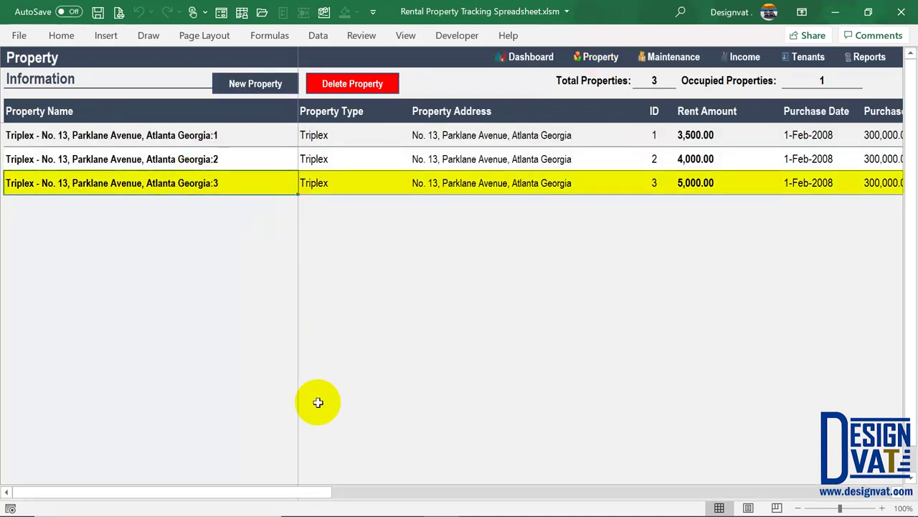
left_click_drag(315, 492, 836, 479)
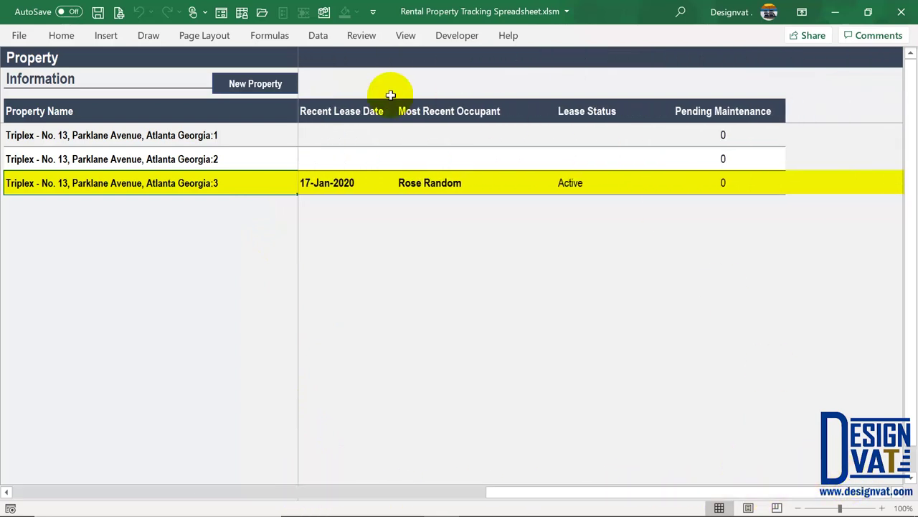
left_click(364, 185)
left_click(491, 192)
left_click(604, 187)
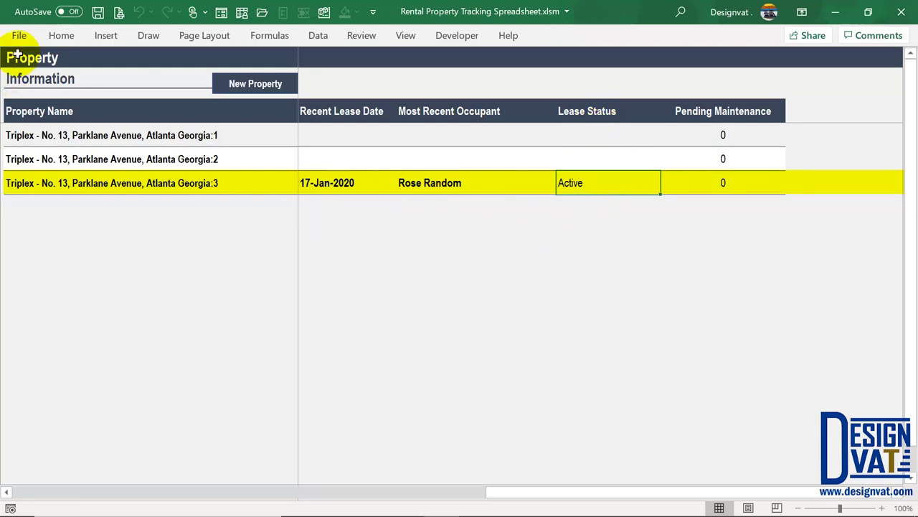
left_click(465, 185)
left_click(346, 181)
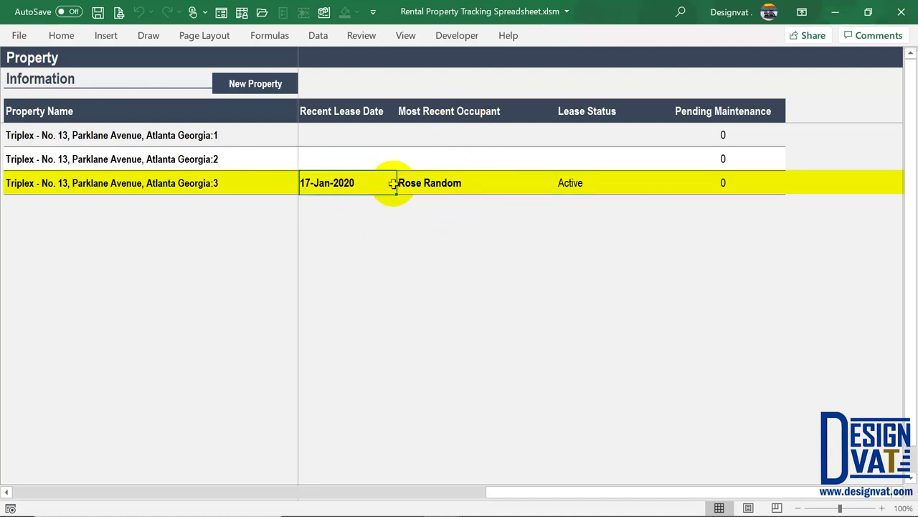
Note the Georgia:2 row, then move via the Tenant sheet to the Lease sheet
left_click_drag(428, 492, 10, 489)
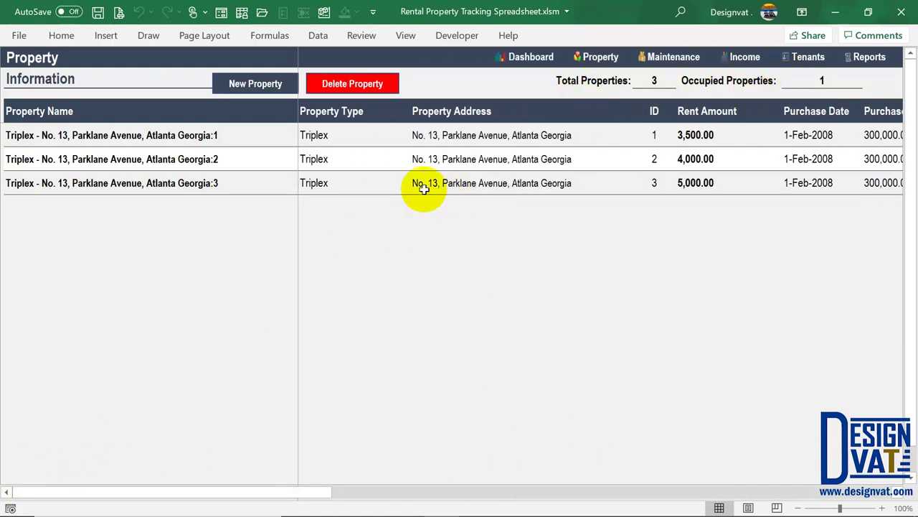
left_click(211, 158)
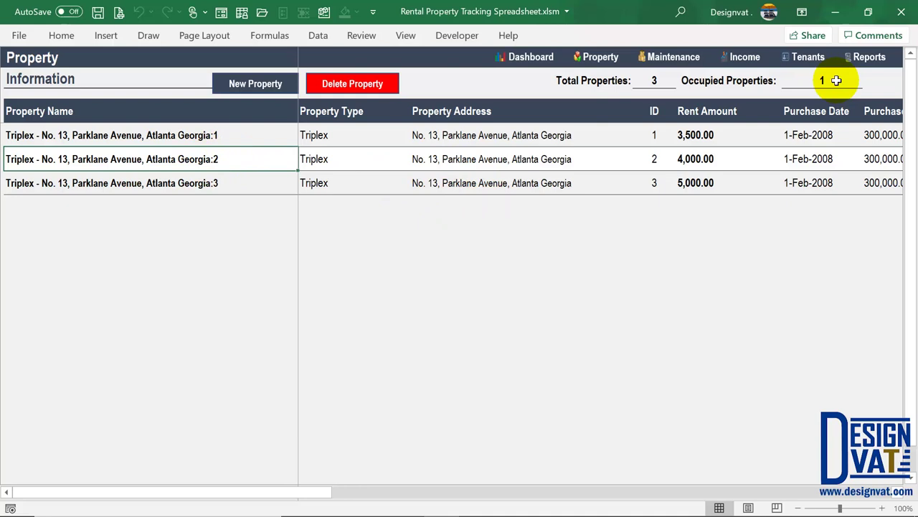
left_click(805, 56)
left_click(563, 85)
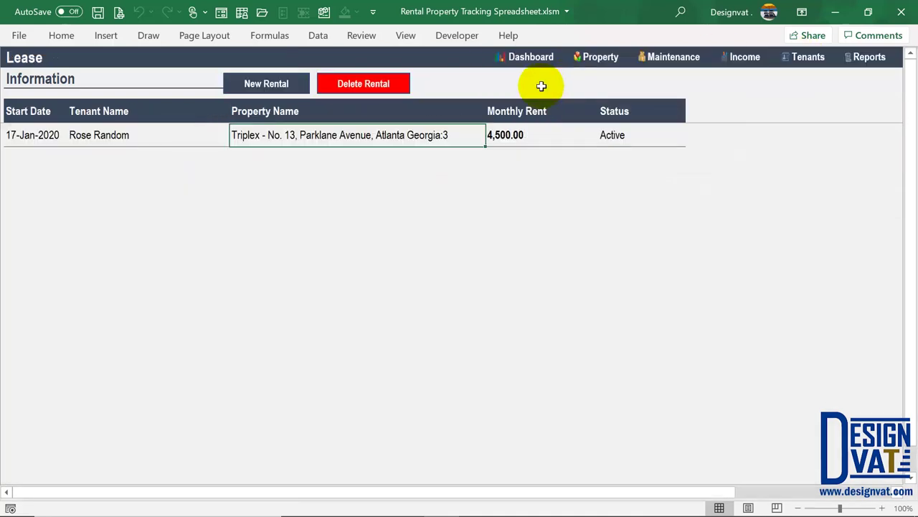
Start a new rental and change its start date to 01-Feb-2018
left_click(279, 84)
key("BackSpace")
key("BackSpace")
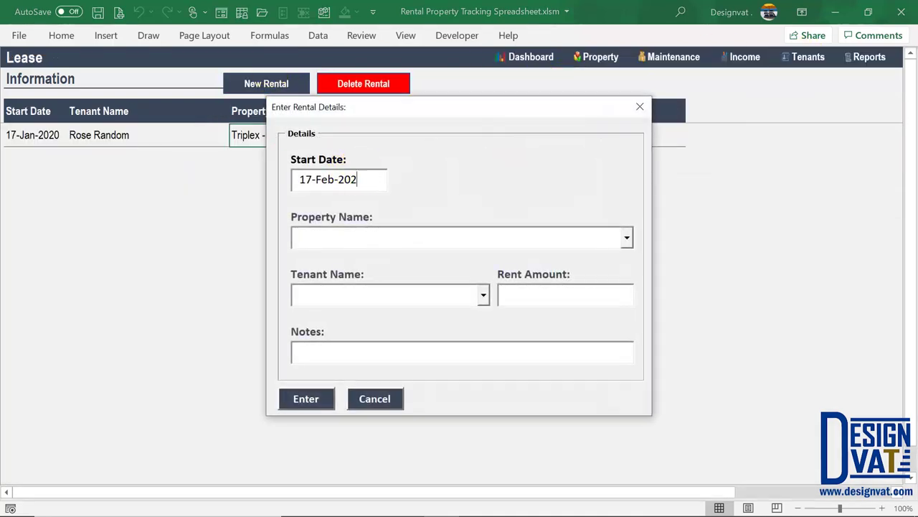
left_click(311, 176)
key("BackSpace")
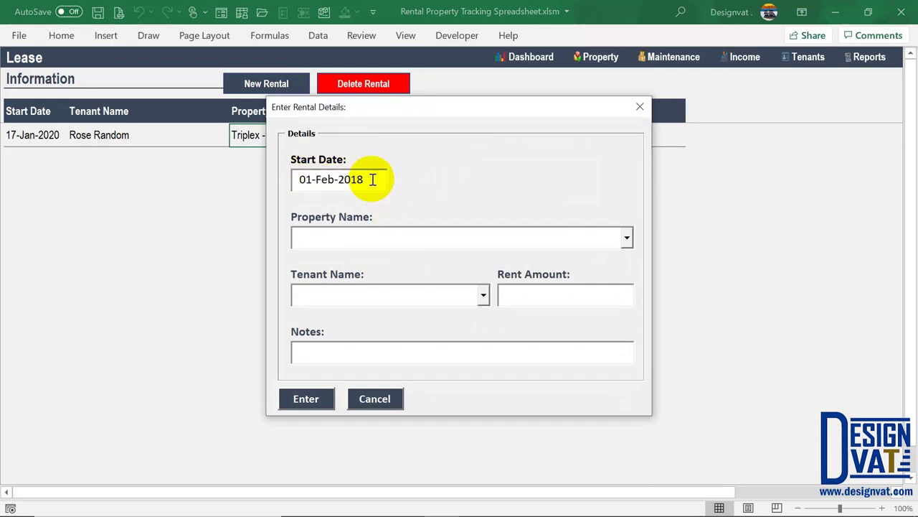
left_click_drag(370, 179, 290, 179)
Choose property Georgia:2 and the second tenant at 4,000.00 rent, then submit the rental
left_click(628, 238)
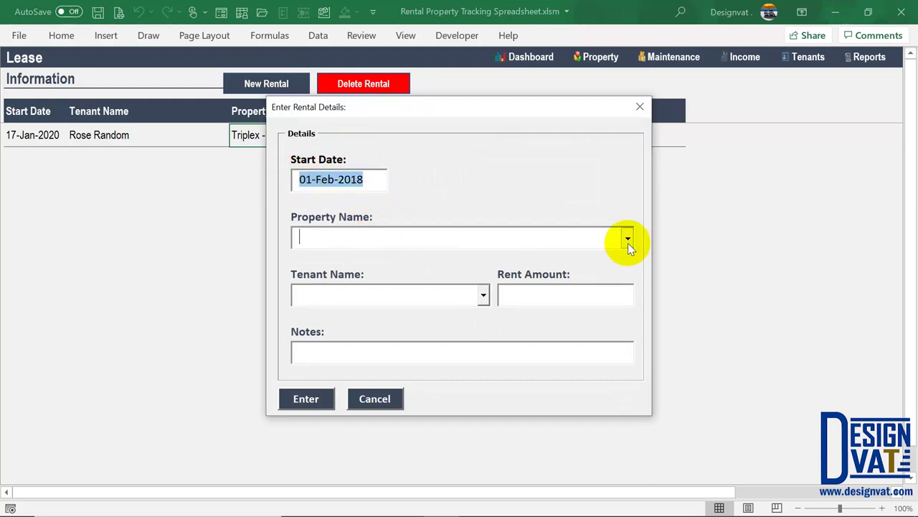
left_click(488, 271)
key("Tab")
left_click(483, 294)
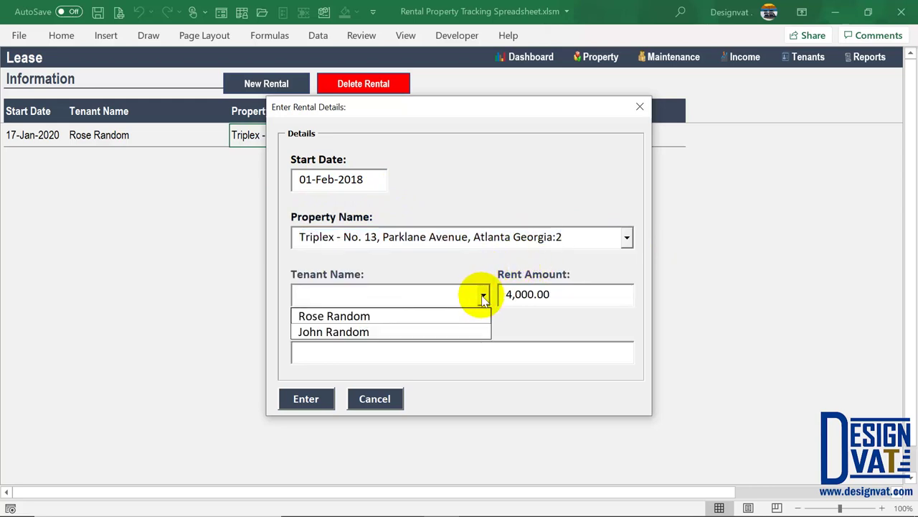
left_click(359, 330)
left_click(563, 294)
left_click_drag(563, 294, 467, 290)
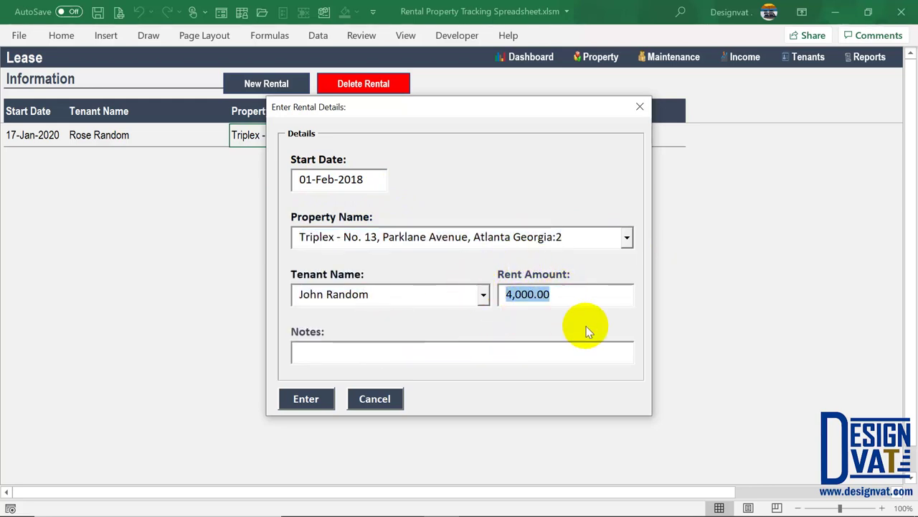
left_click(332, 349)
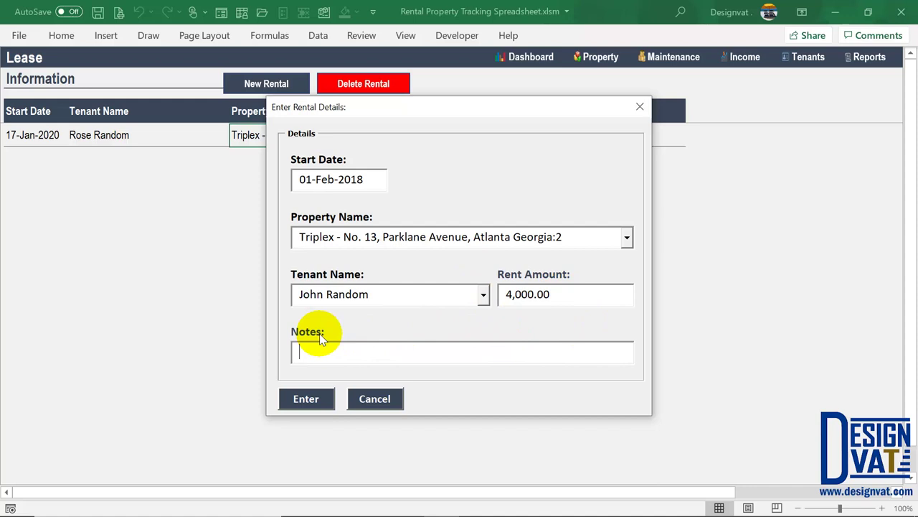
left_click_drag(364, 180, 272, 184)
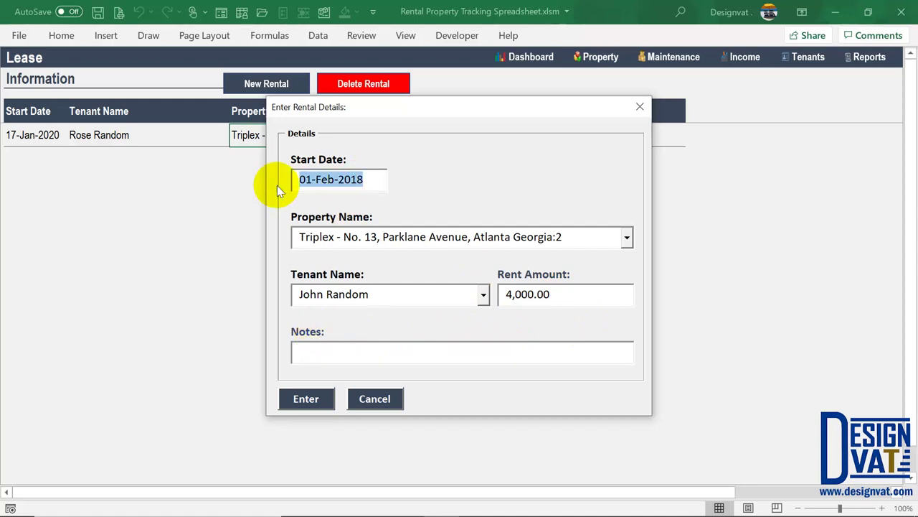
left_click(304, 398)
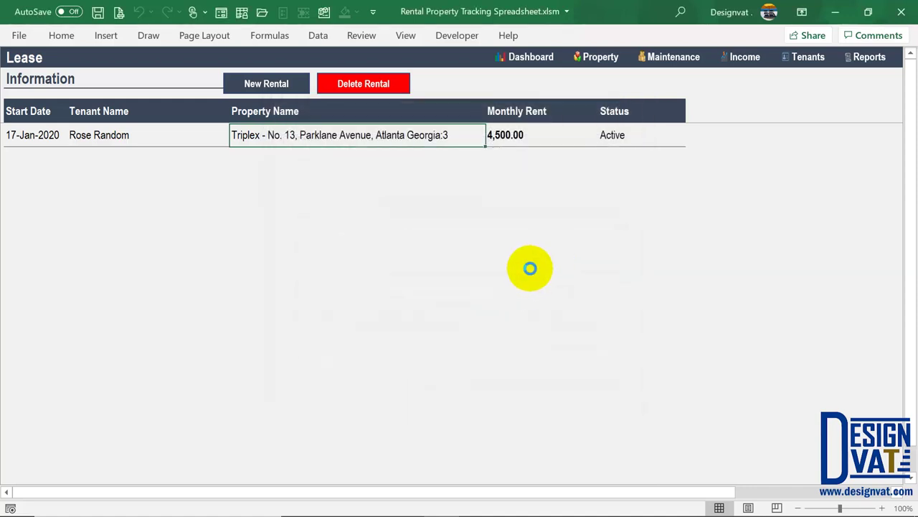
Dismiss the Lease Added message and check the new 1-Feb-2018 Georgia:2 lease row
left_click(465, 311)
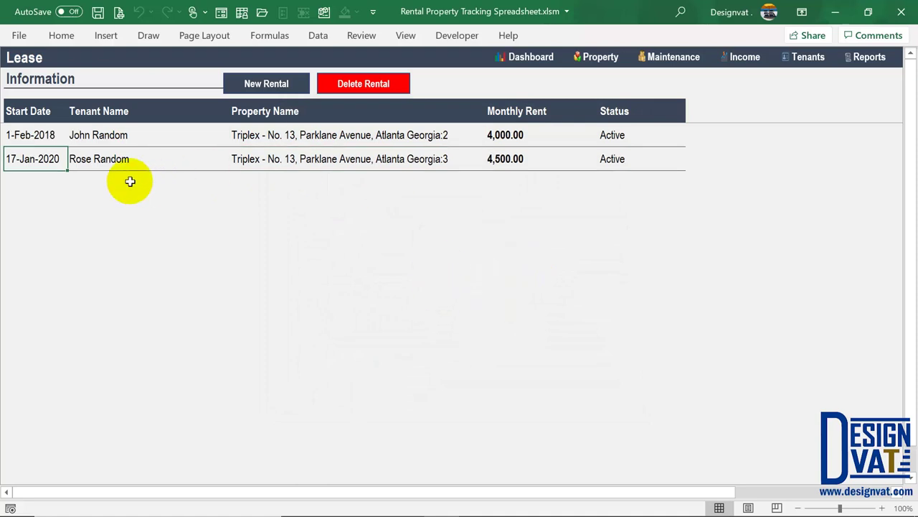
left_click(44, 135)
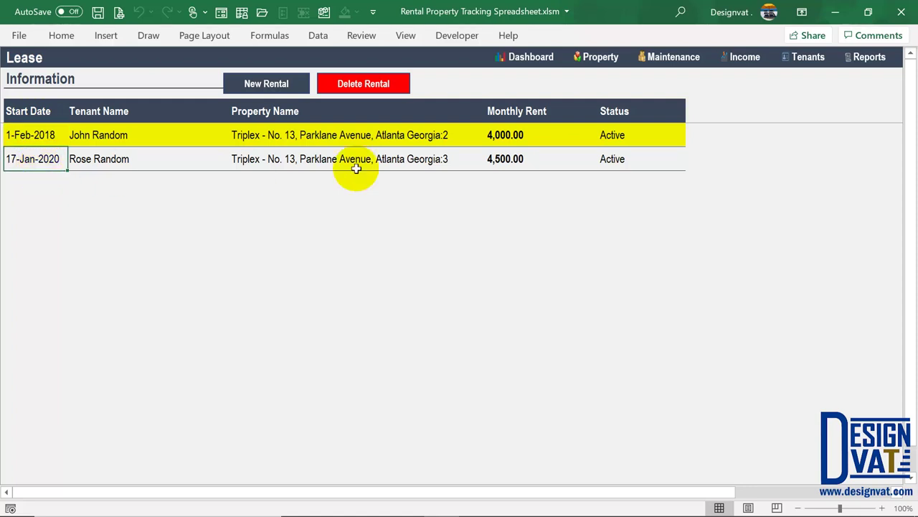
left_click(388, 137)
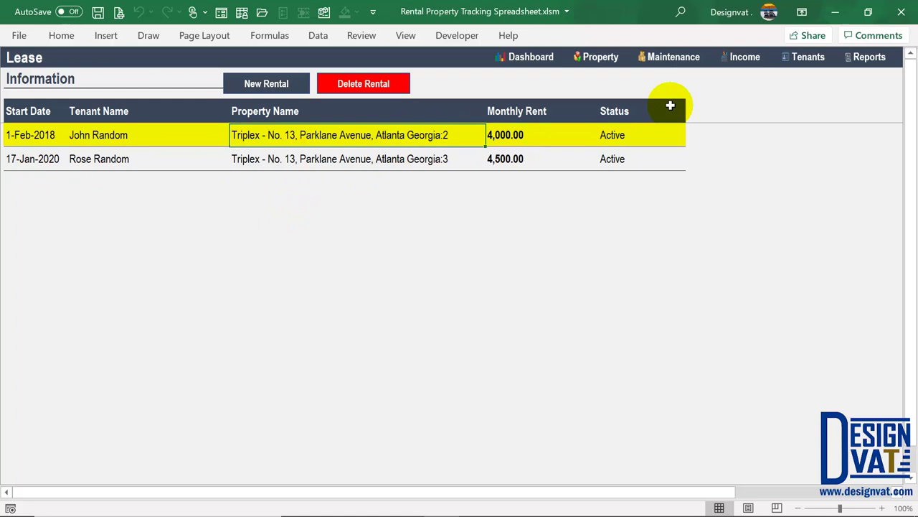
On the Property sheet, confirm Georgia:2's lease date and active occupancy status
left_click(595, 57)
left_click_drag(293, 495, 817, 499)
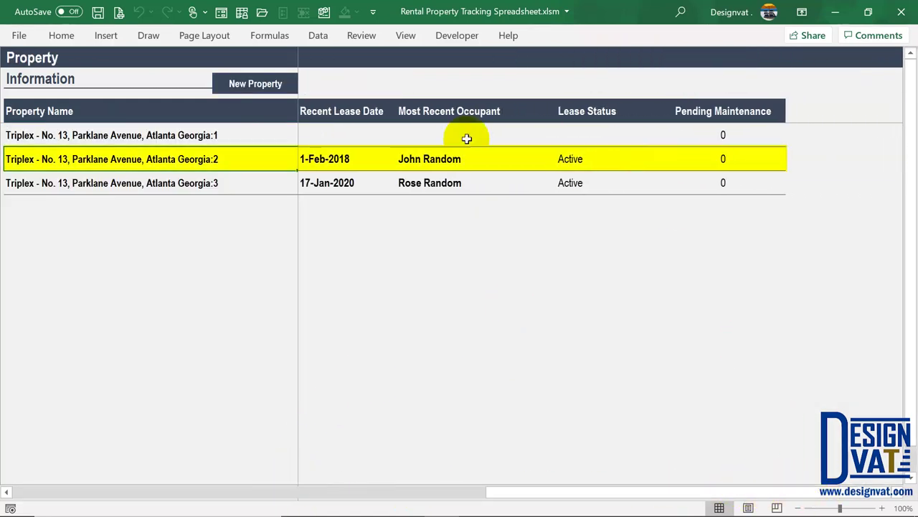
left_click(332, 158)
left_click(609, 165)
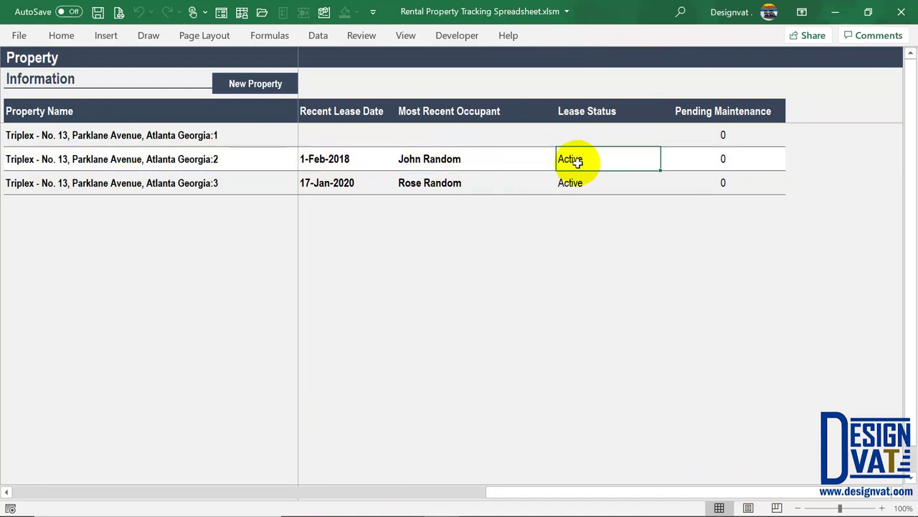
left_click_drag(500, 494, 251, 491)
left_click(430, 57)
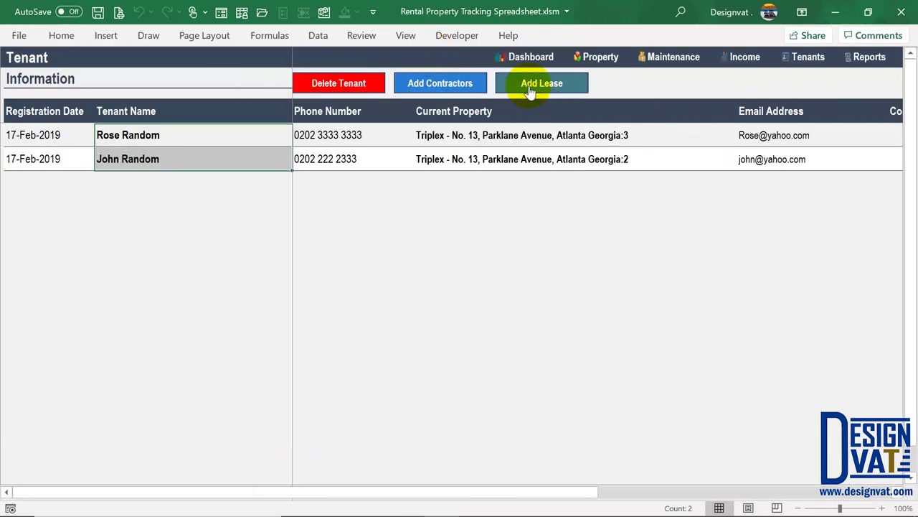
left_click(535, 84)
left_click(641, 138)
left_click(691, 140)
left_click(615, 162)
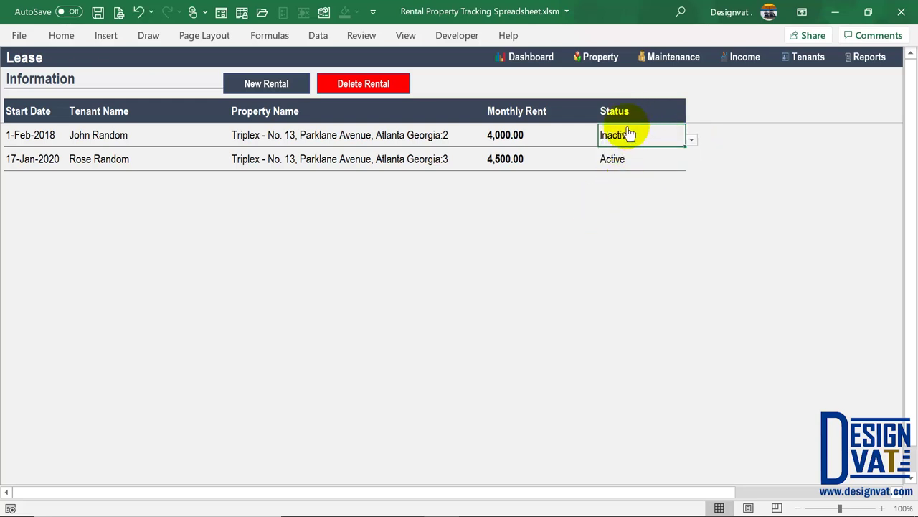
left_click(602, 59)
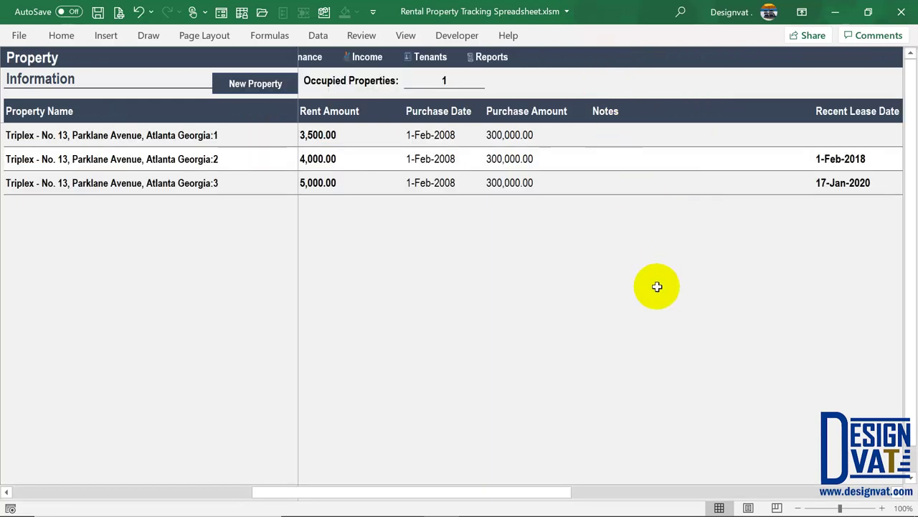
left_click_drag(545, 493, 798, 488)
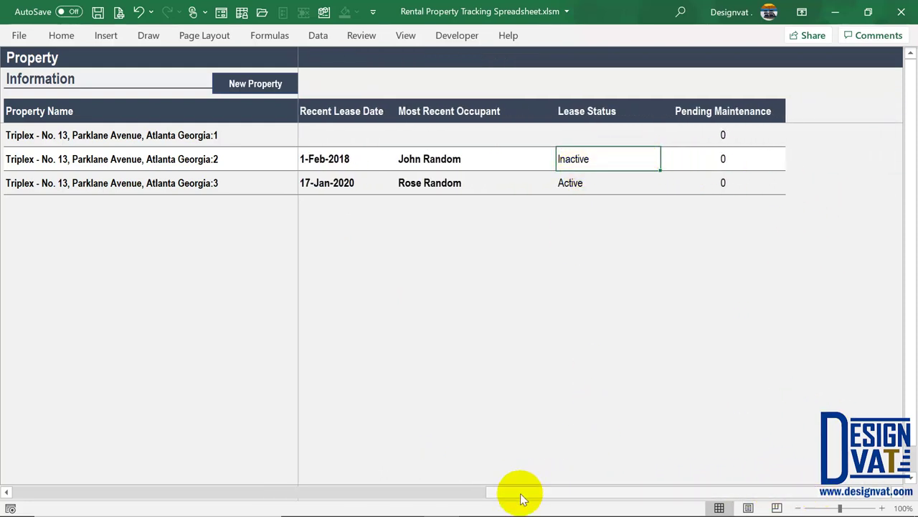
left_click(291, 482)
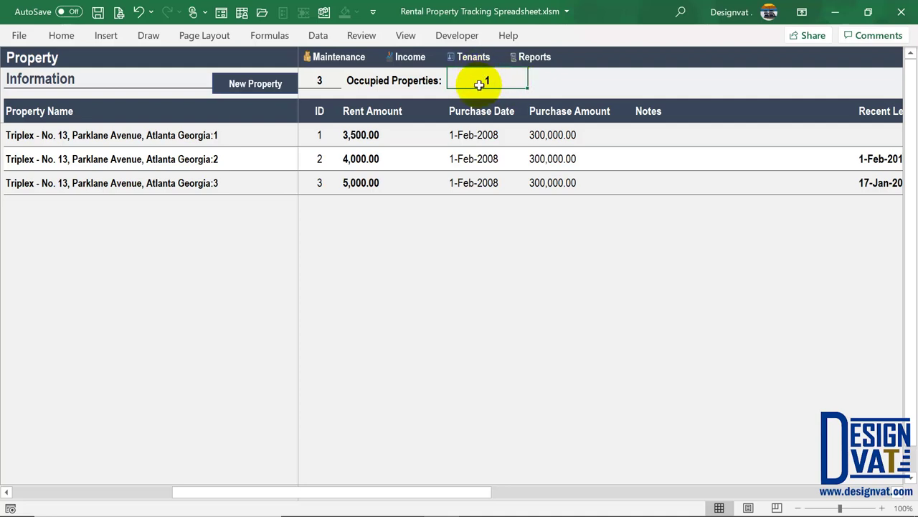
left_click_drag(385, 492, 255, 497)
left_click(502, 81)
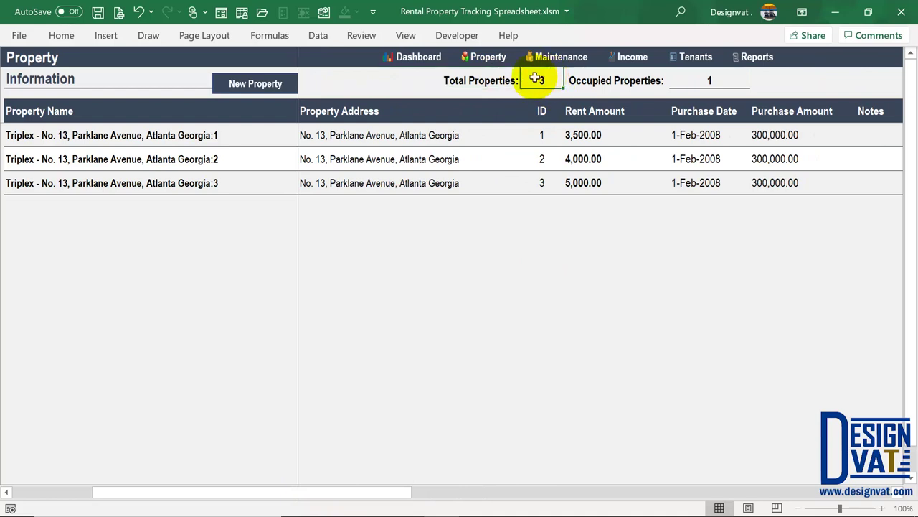
left_click(720, 80)
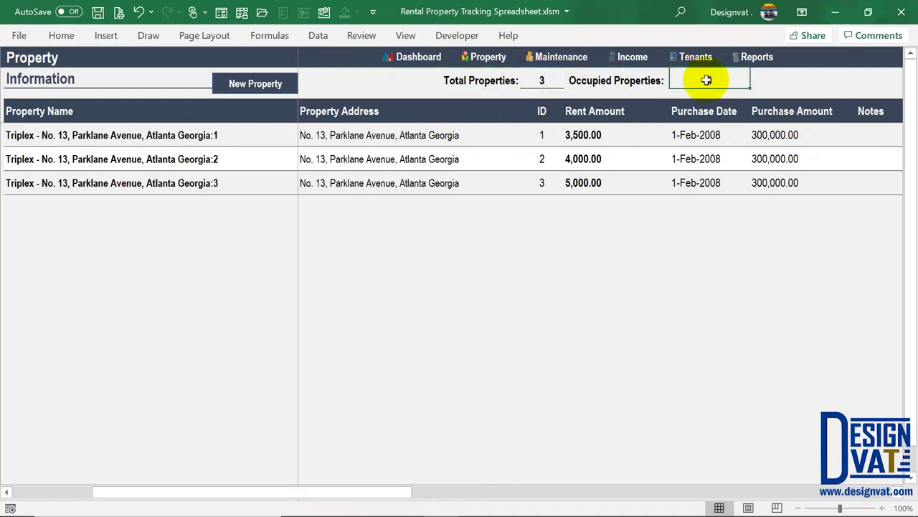
key("ctrl+v")
left_click(696, 57)
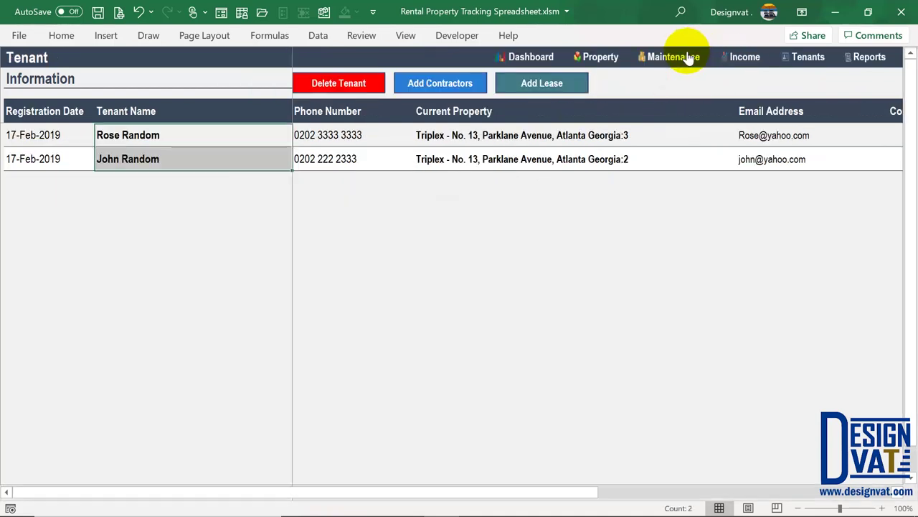
left_click(558, 82)
left_click(691, 140)
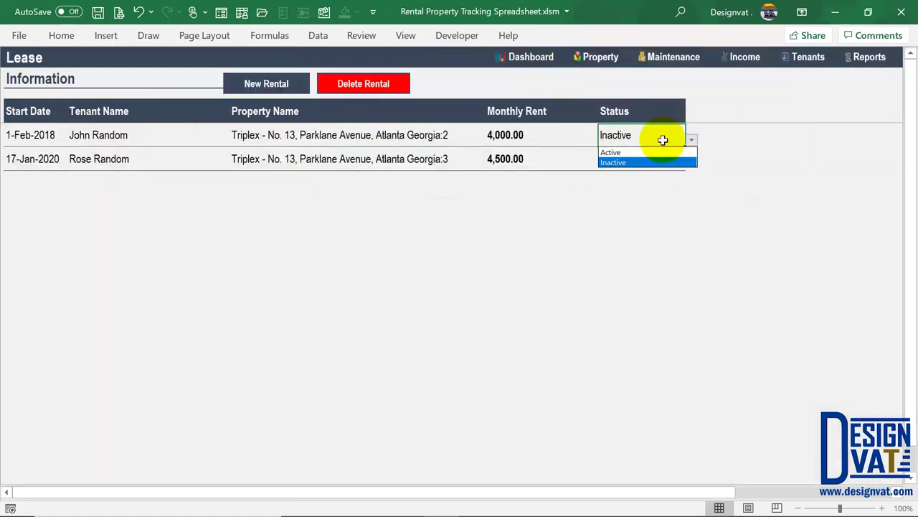
left_click(635, 150)
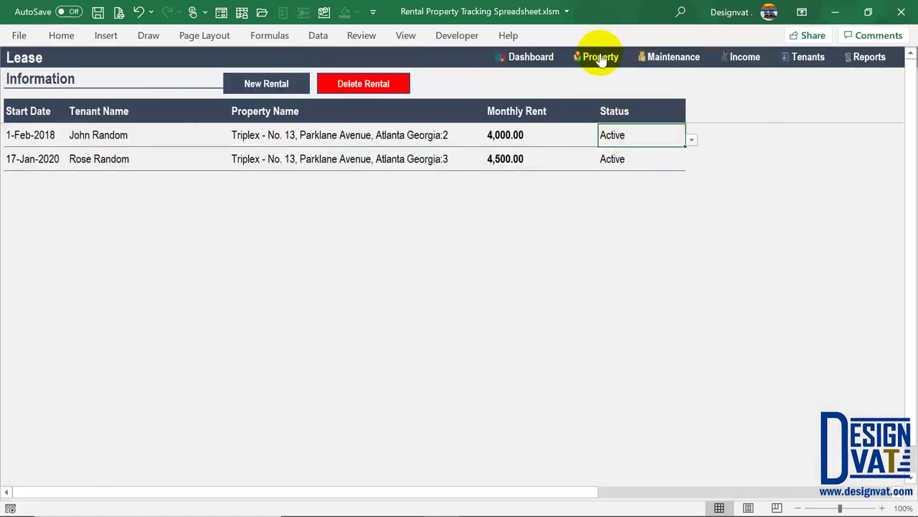
left_click(595, 56)
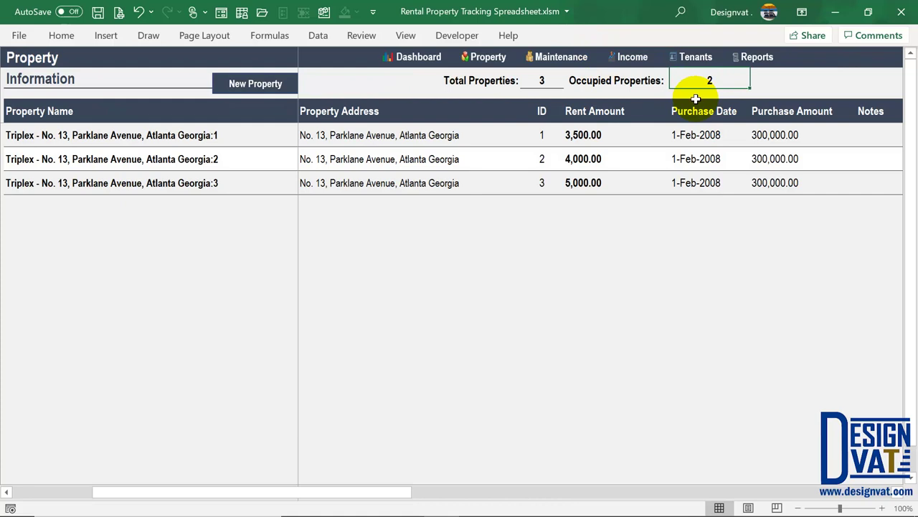